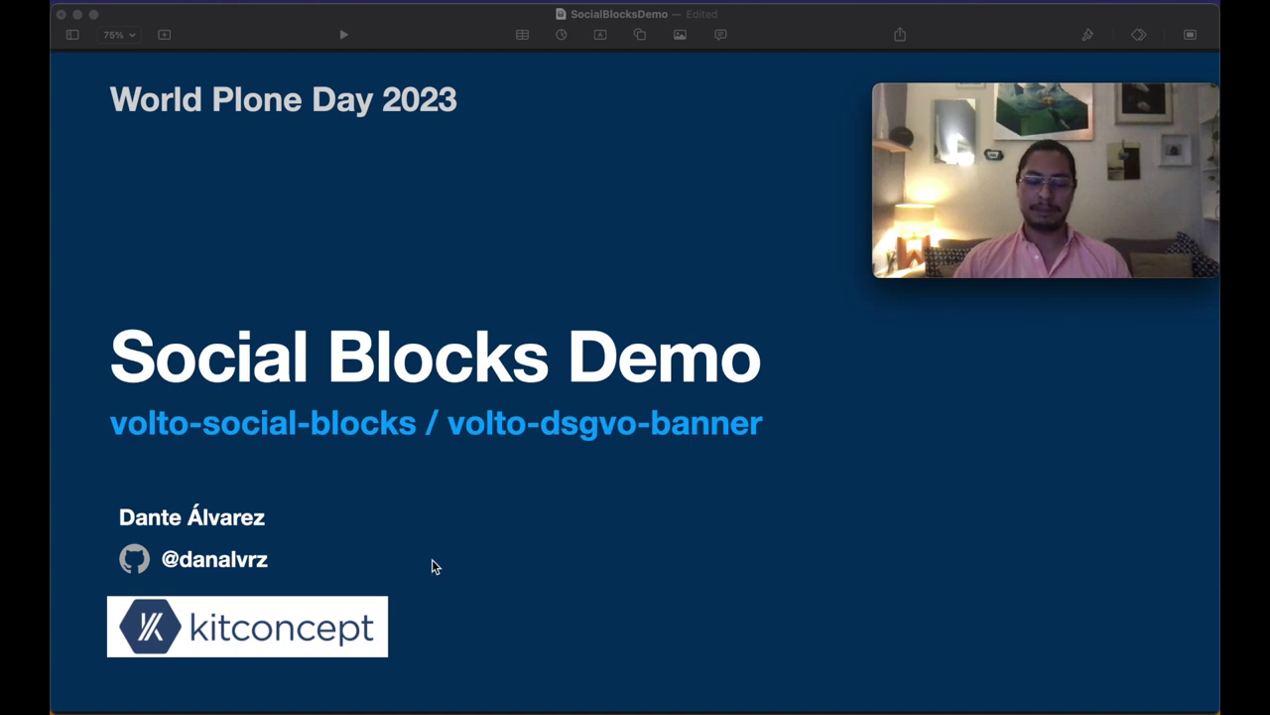
# Step: Switch from the Keynote title slide to Firefox
pyautogui.press('super+Tab')
pyautogui.press('super+Tab')
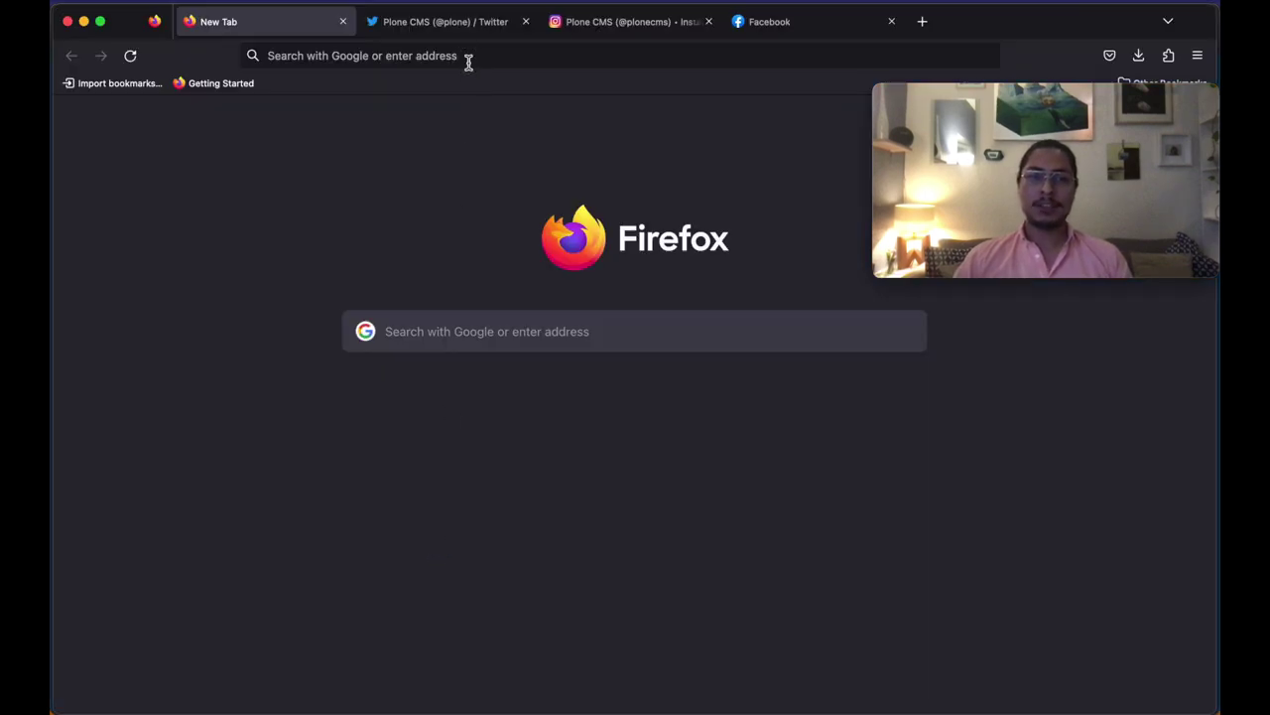
# Step: Load the local Plone site at localhost:3000
pyautogui.click(468, 58)
pyautogui.write('localhost:3000')
pyautogui.press('Return')
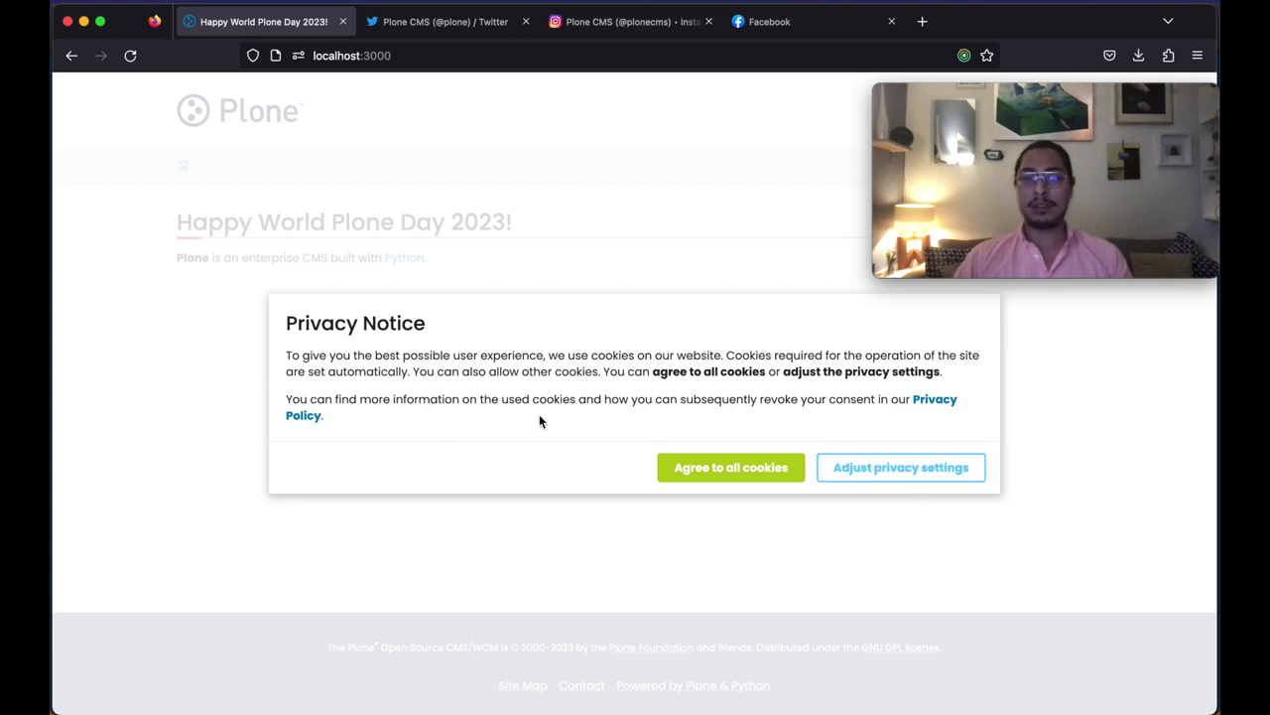
# Step: Accept cookies in the Privacy Notice settings and view the full home page
pyautogui.click(901, 479)
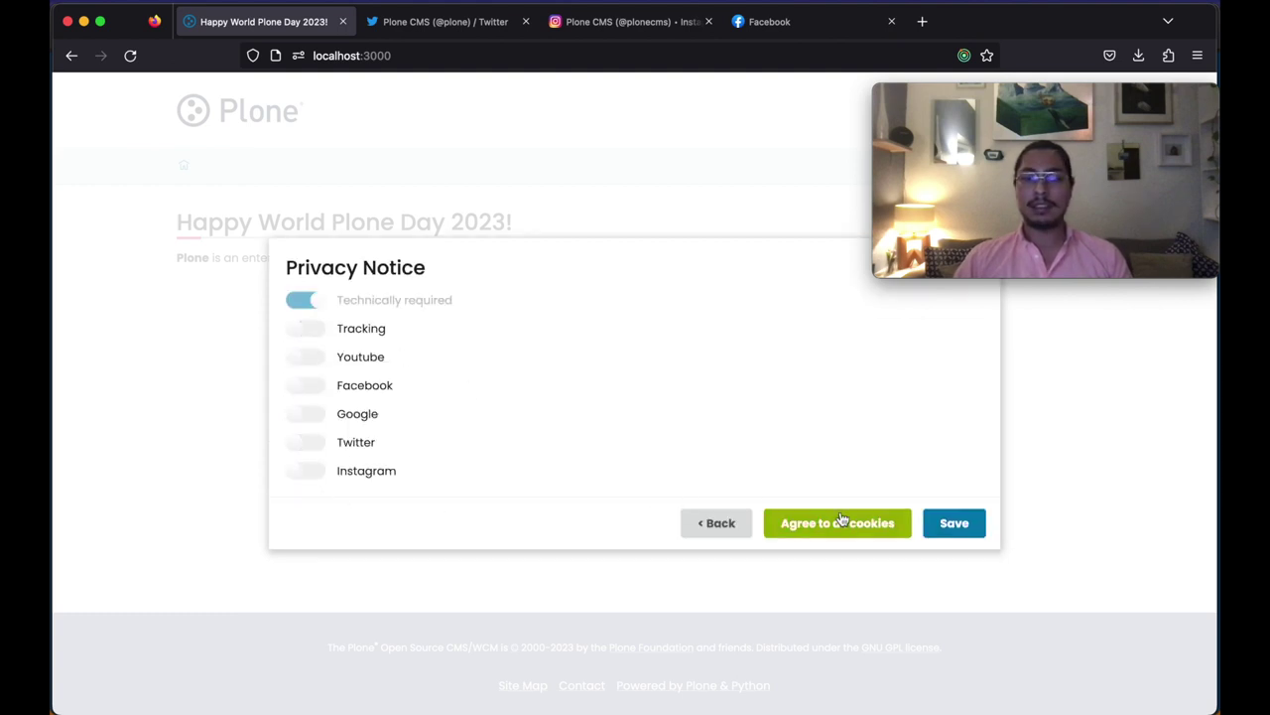
pyautogui.click(955, 526)
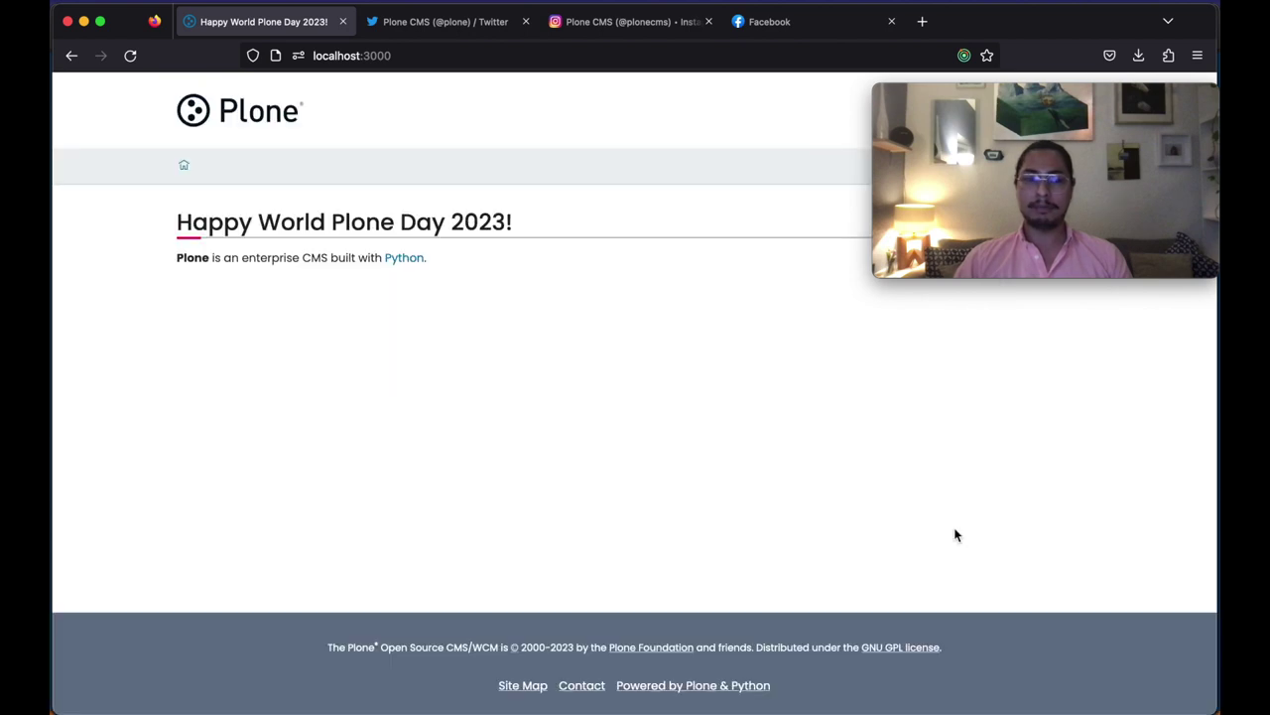
pyautogui.moveTo(1139, 103); pyautogui.dragTo(1138, 527)
# Step: Log in to Plone as the admin user with its password
pyautogui.click(975, 247)
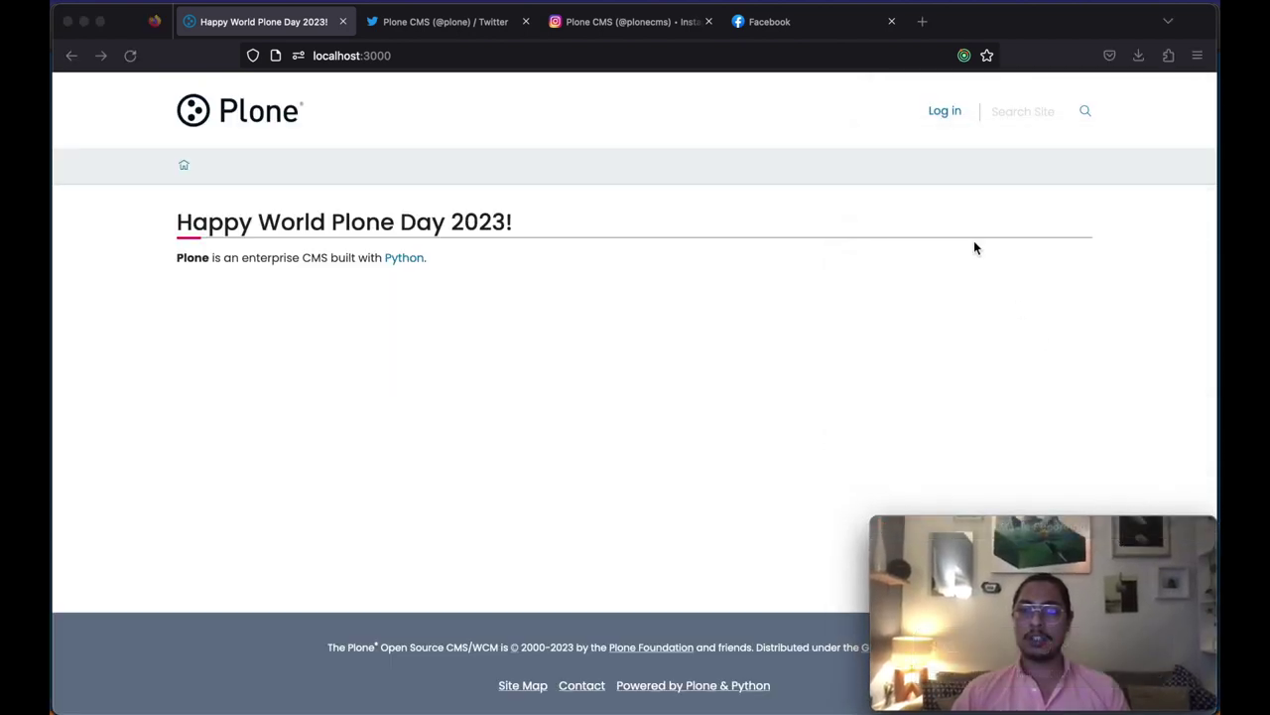
pyautogui.click(944, 112)
pyautogui.click(607, 352)
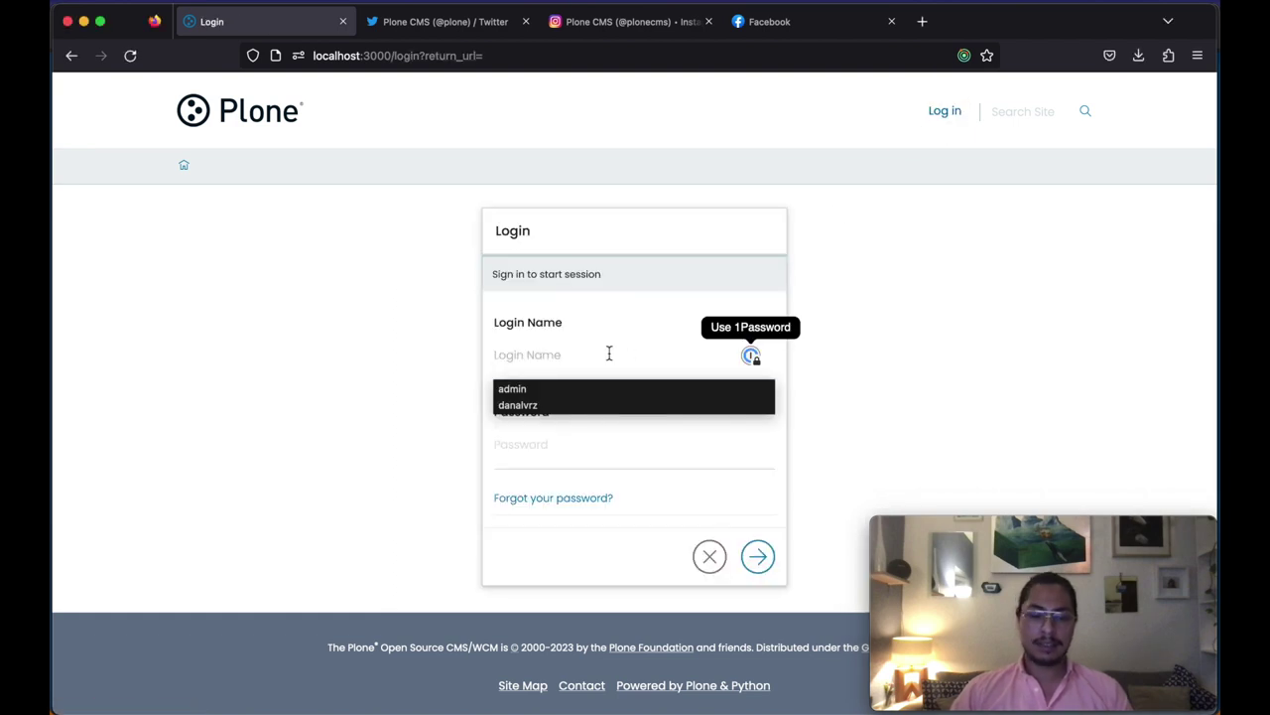
pyautogui.write('admin')
pyautogui.press('Tab')
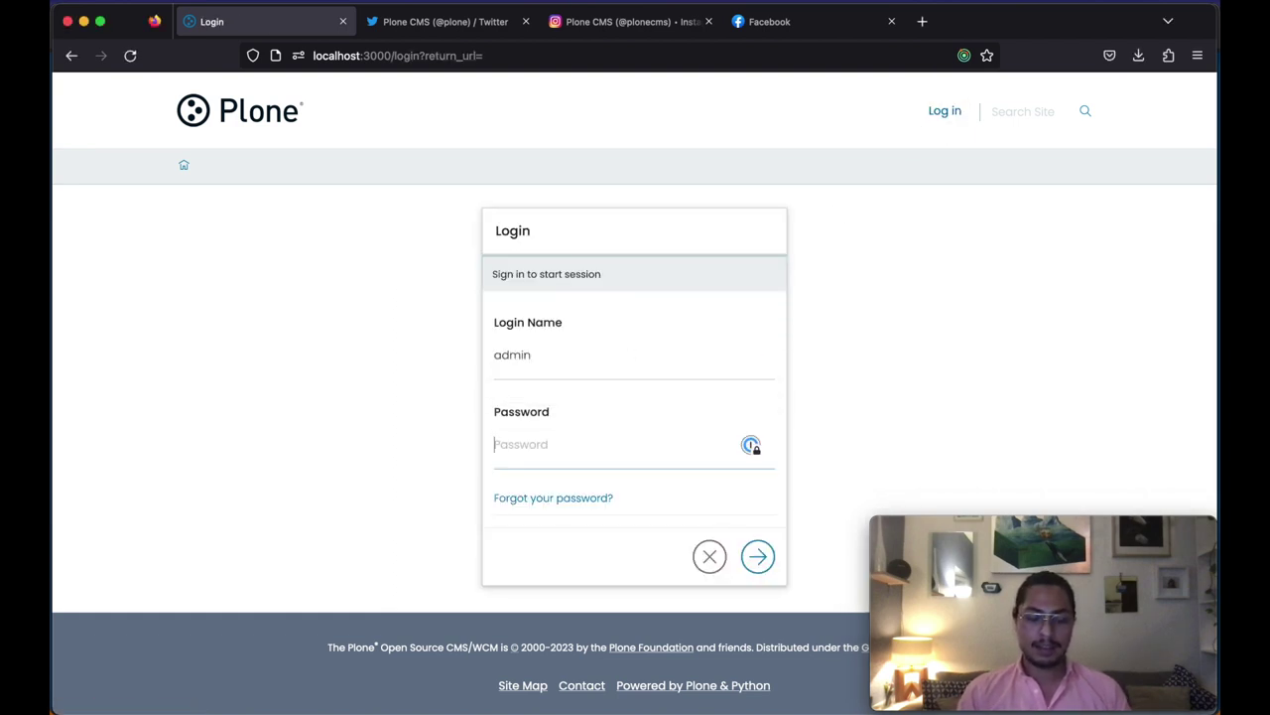
pyautogui.write('admin')
pyautogui.press('Return')
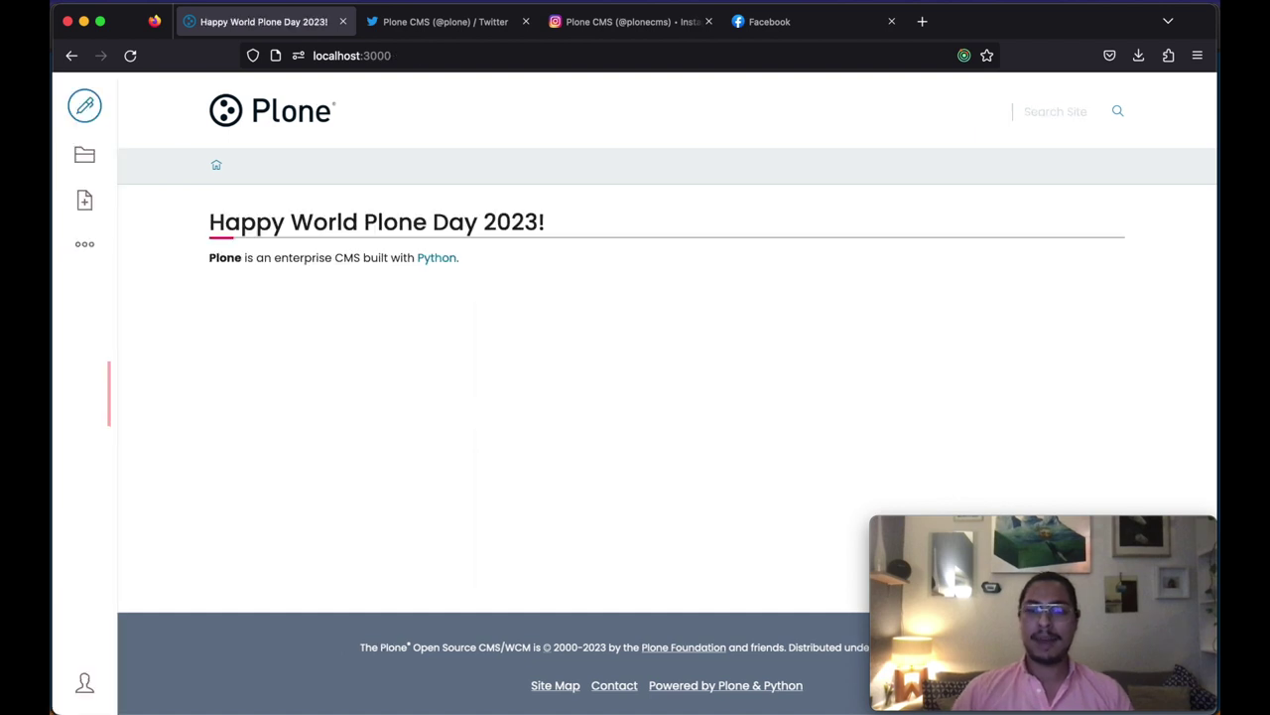
# Step: In Site Setup, check Plone 6.0.3 and the volto-social-blocks and volto-dsgvo-banner add-ons
pyautogui.click(84, 683)
pyautogui.click(159, 676)
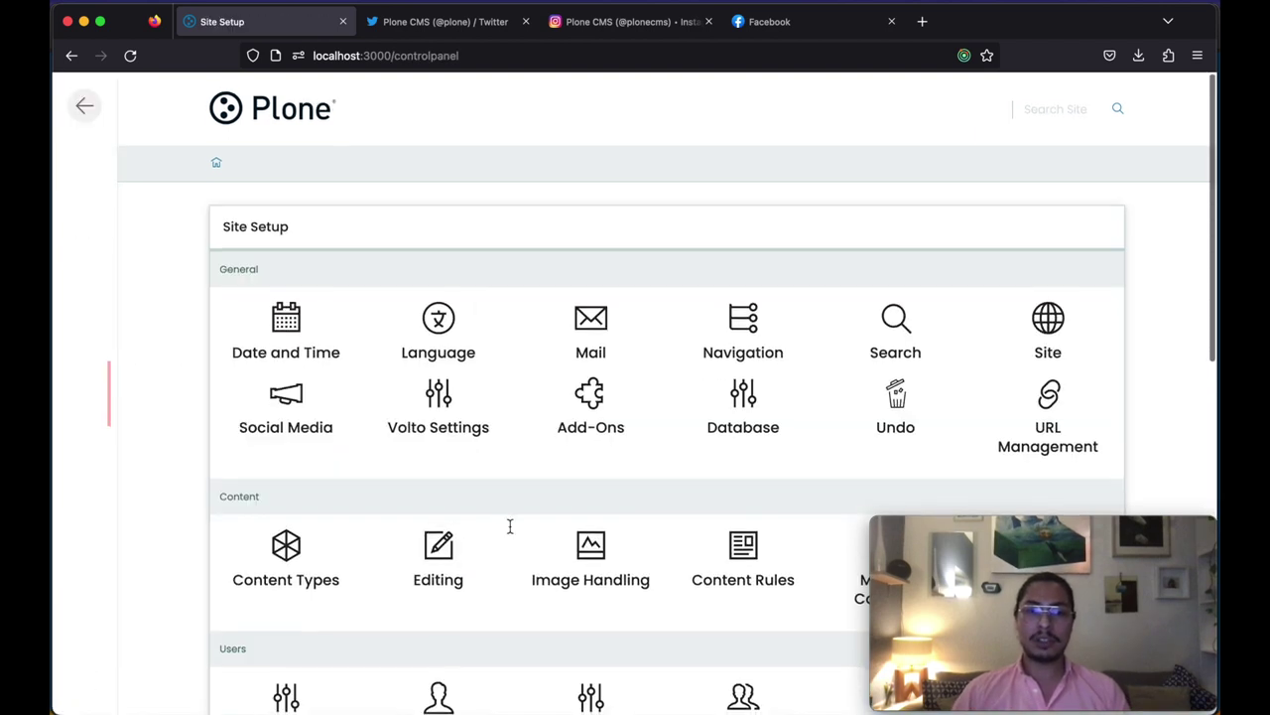
pyautogui.scroll(-15, 510, 524)
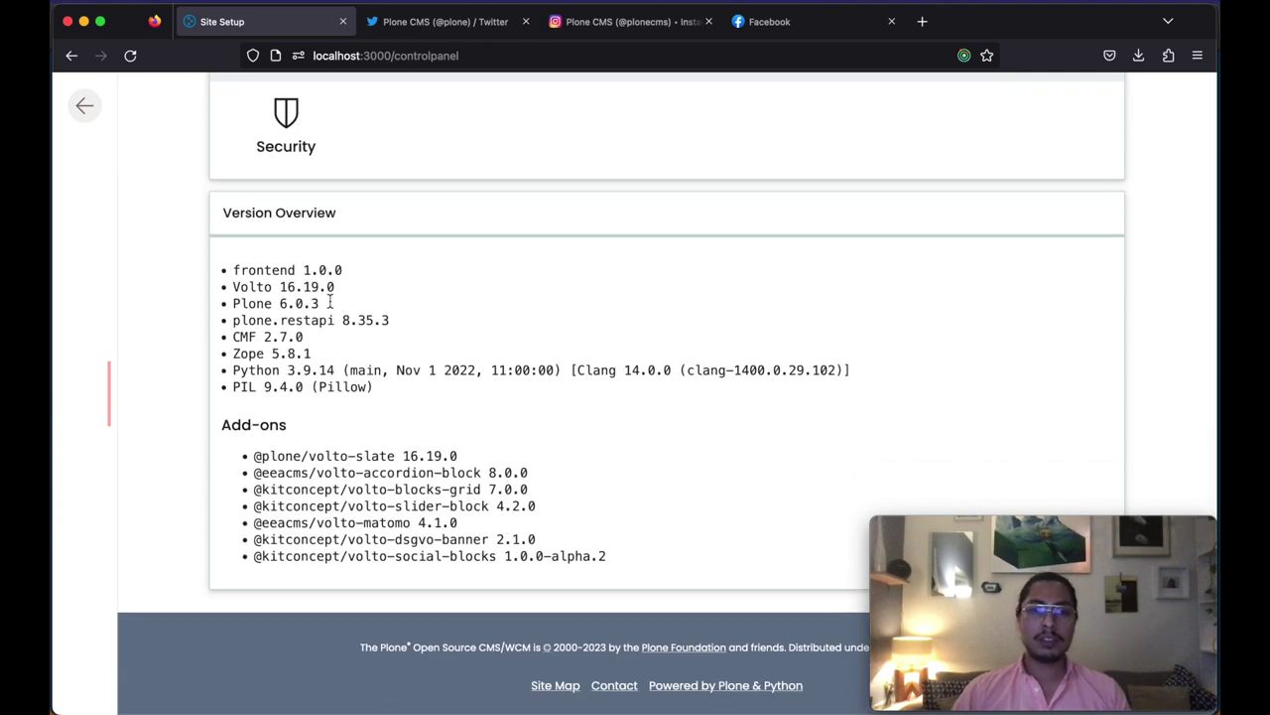
pyautogui.moveTo(331, 303); pyautogui.dragTo(233, 302)
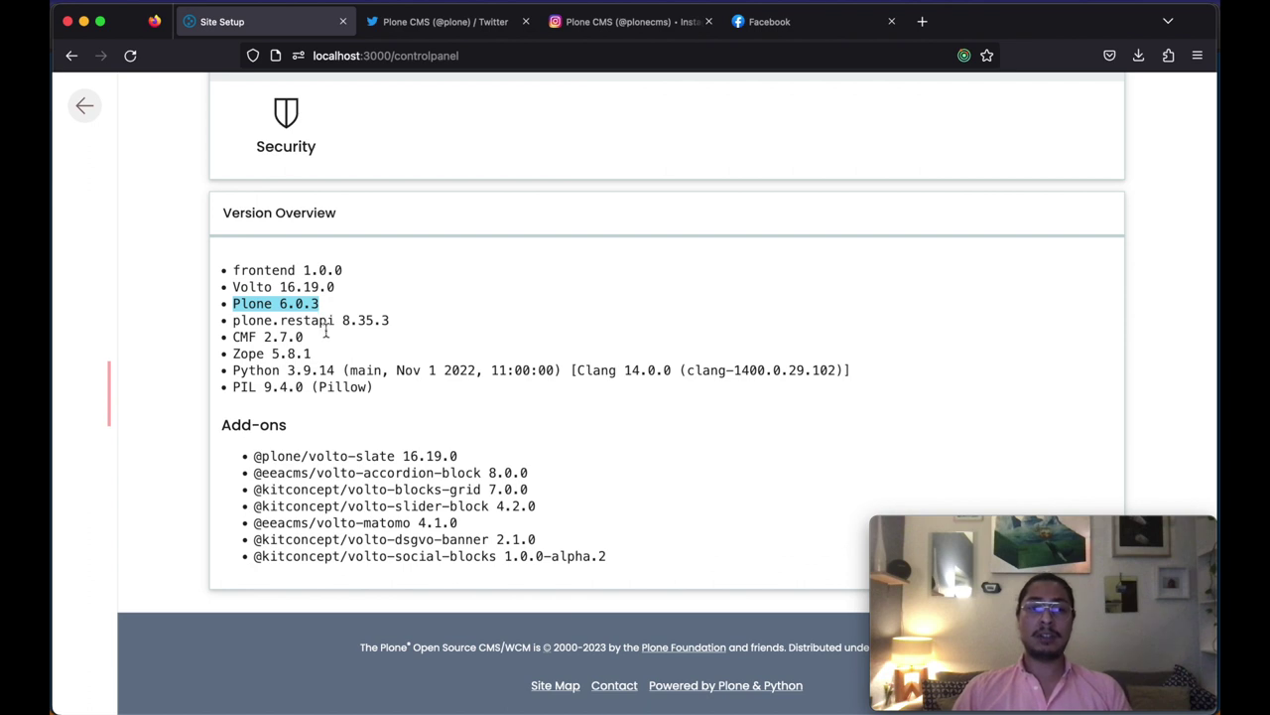
pyautogui.moveTo(604, 556); pyautogui.dragTo(250, 561)
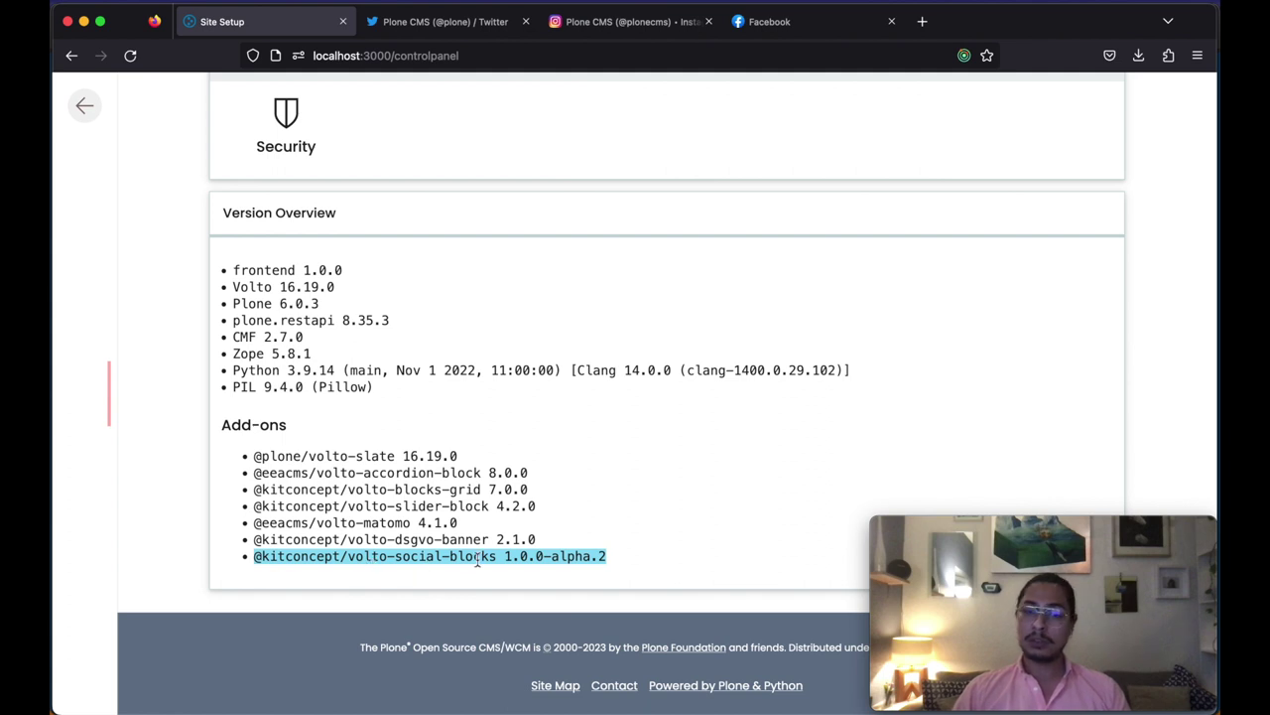
pyautogui.moveTo(545, 539); pyautogui.dragTo(250, 541)
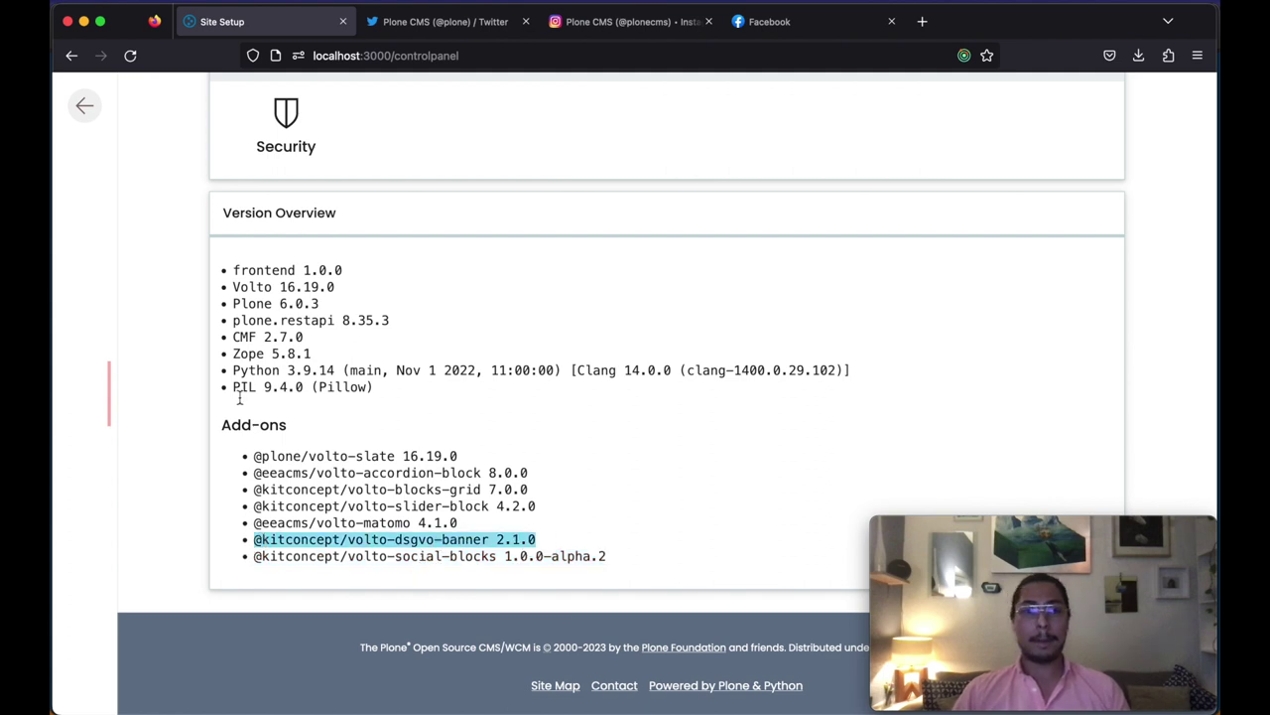
# Step: From the home page, add a new Page titled 'Social Blocks Demo'
pyautogui.click(90, 116)
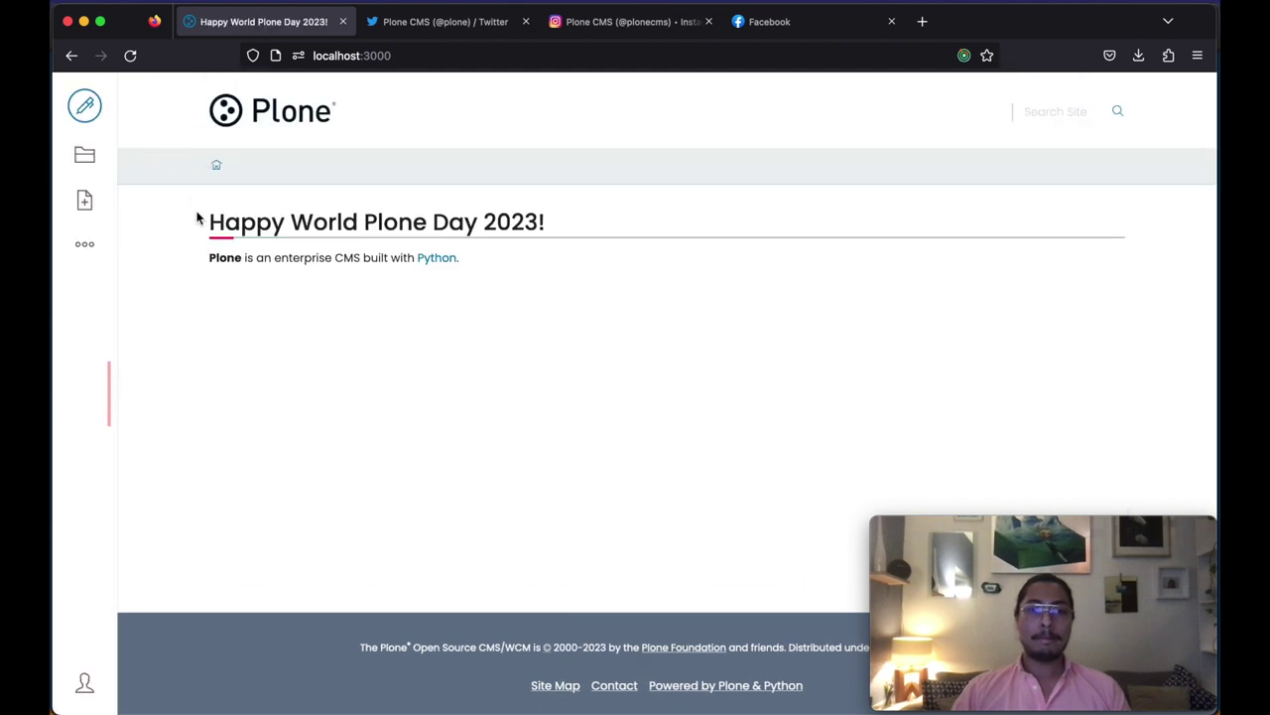
pyautogui.click(87, 201)
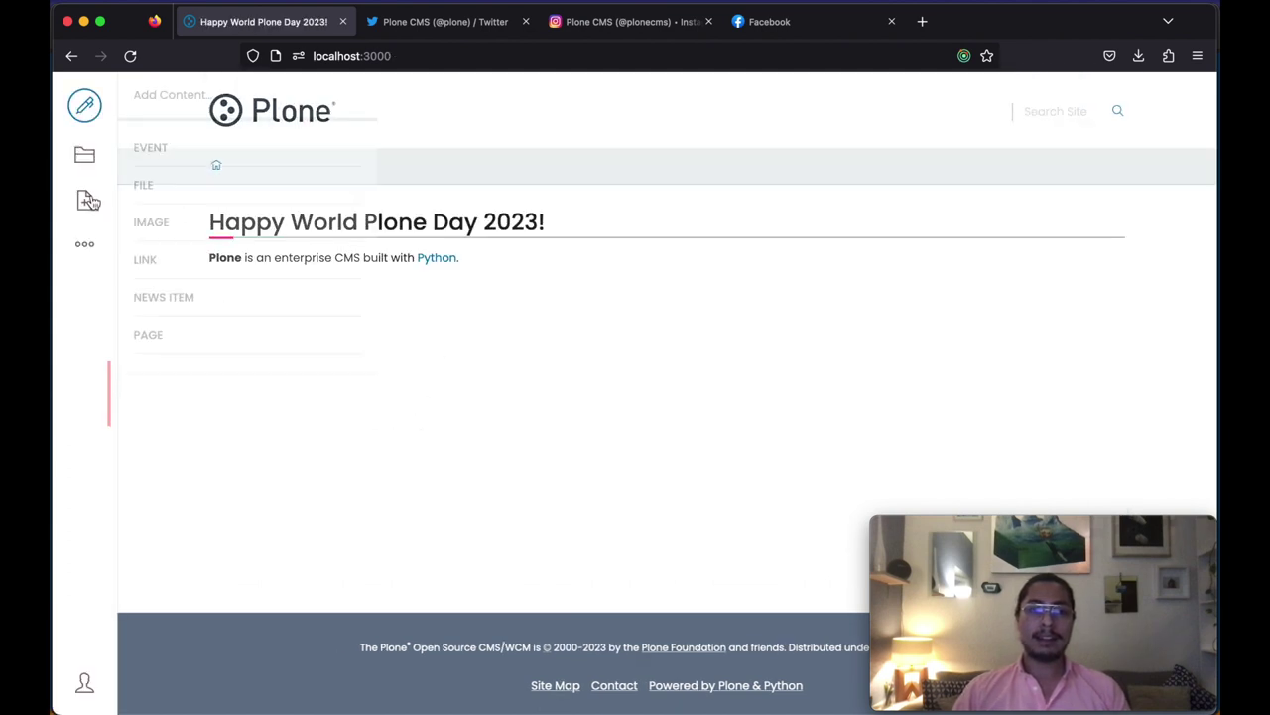
pyautogui.click(158, 334)
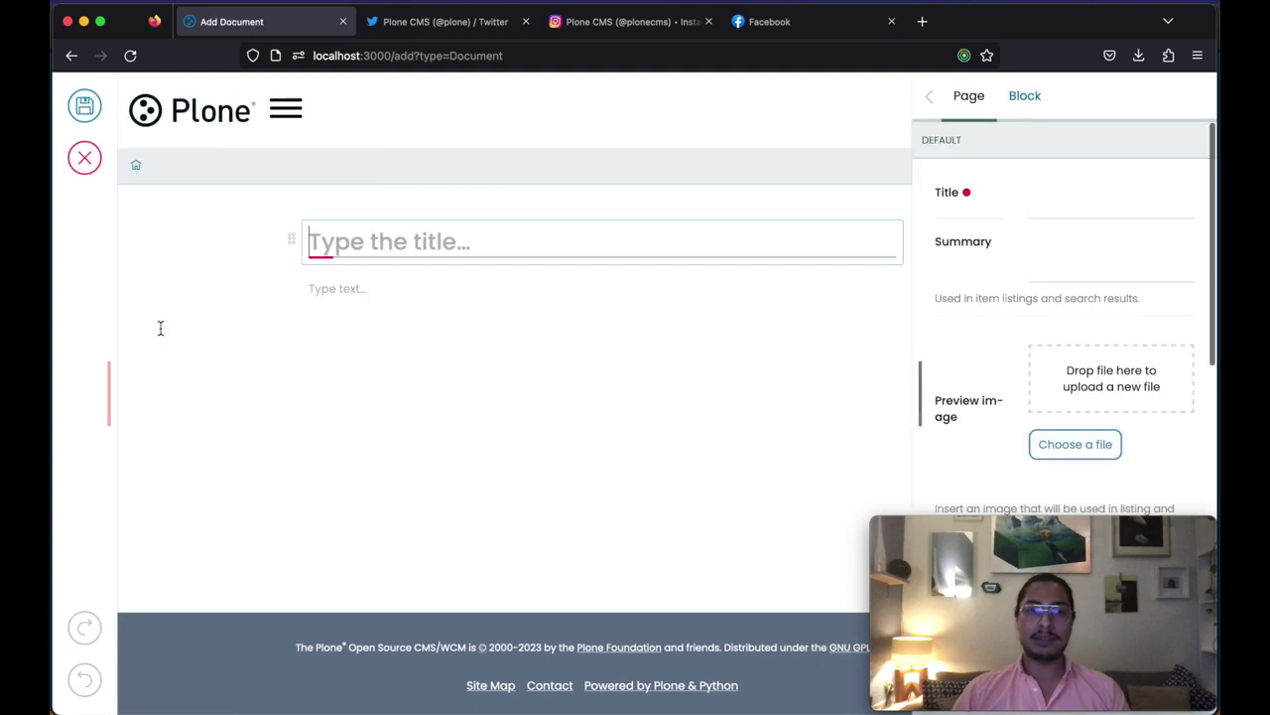
pyautogui.write('S')
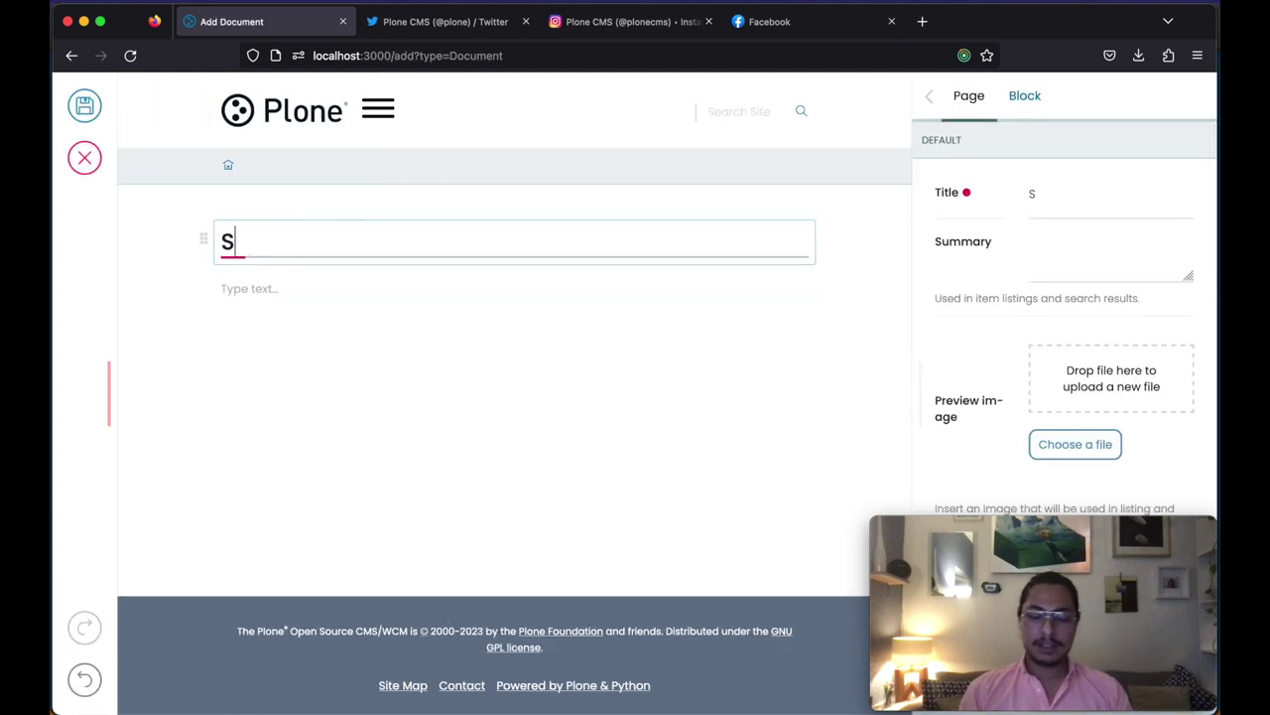
pyautogui.write('ocial Blocks Demo')
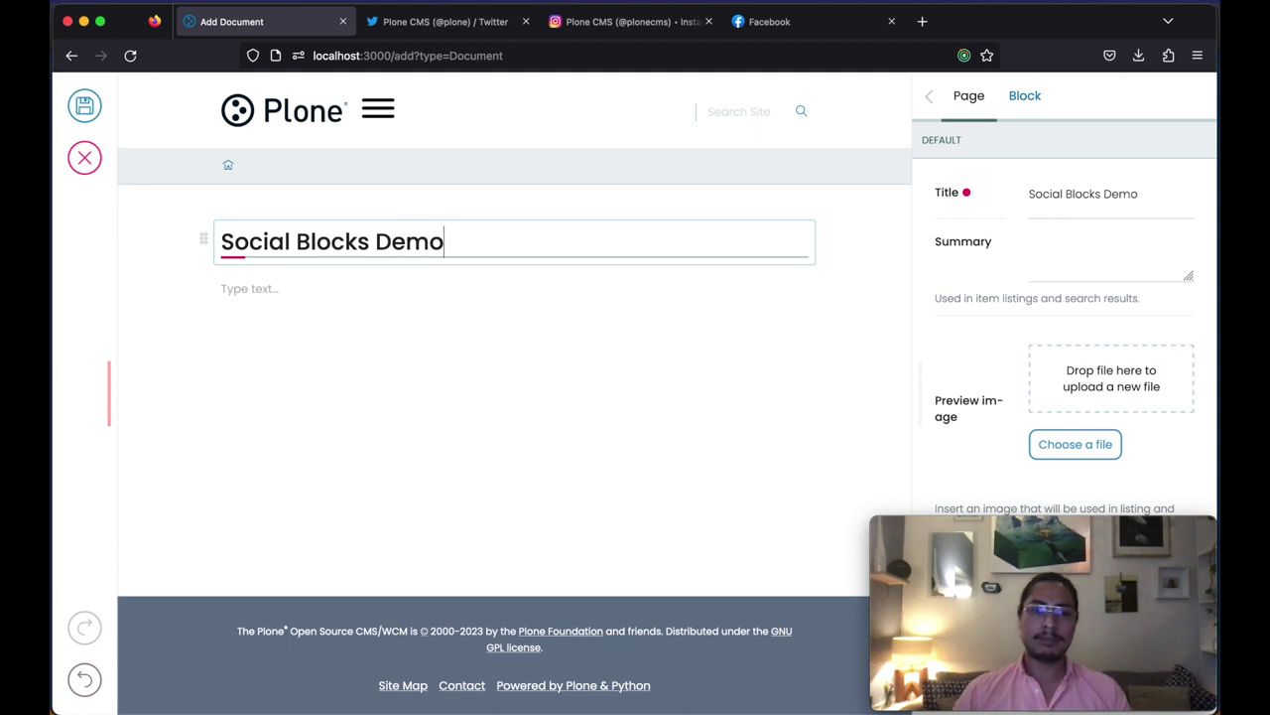
# Step: Insert a Tweet embed block from the Social group below the title
pyautogui.click(241, 291)
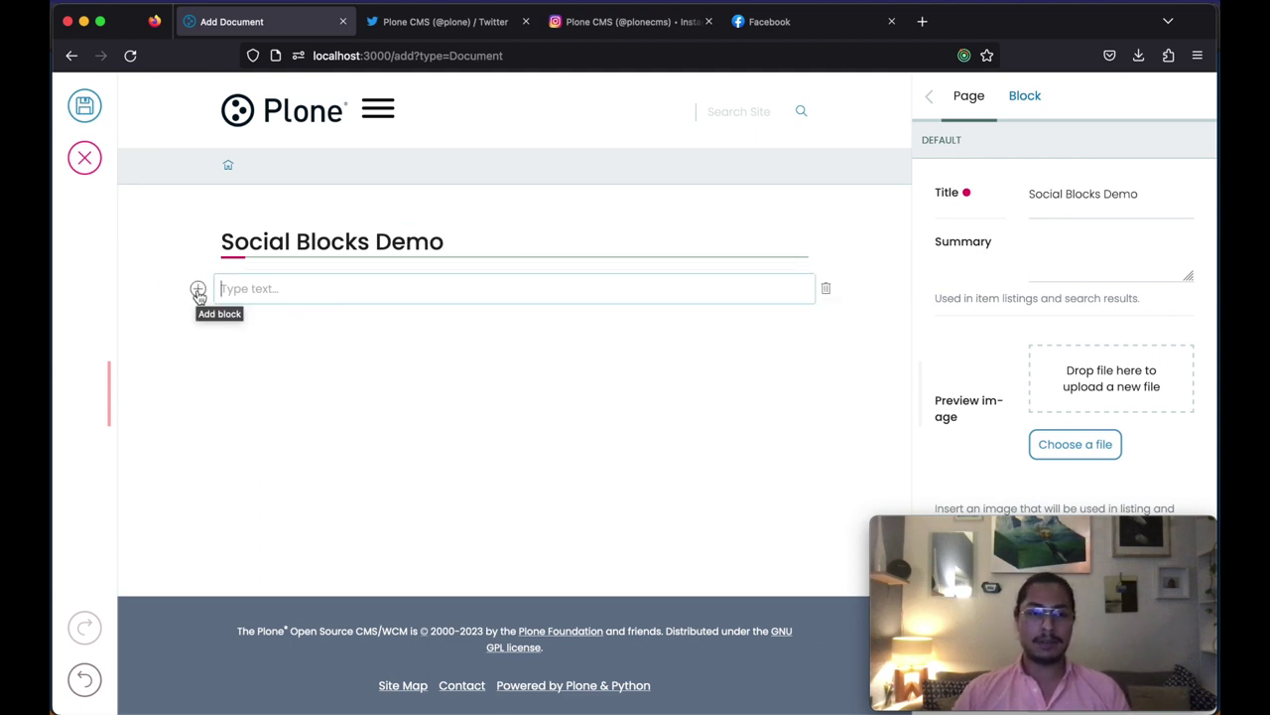
pyautogui.click(199, 290)
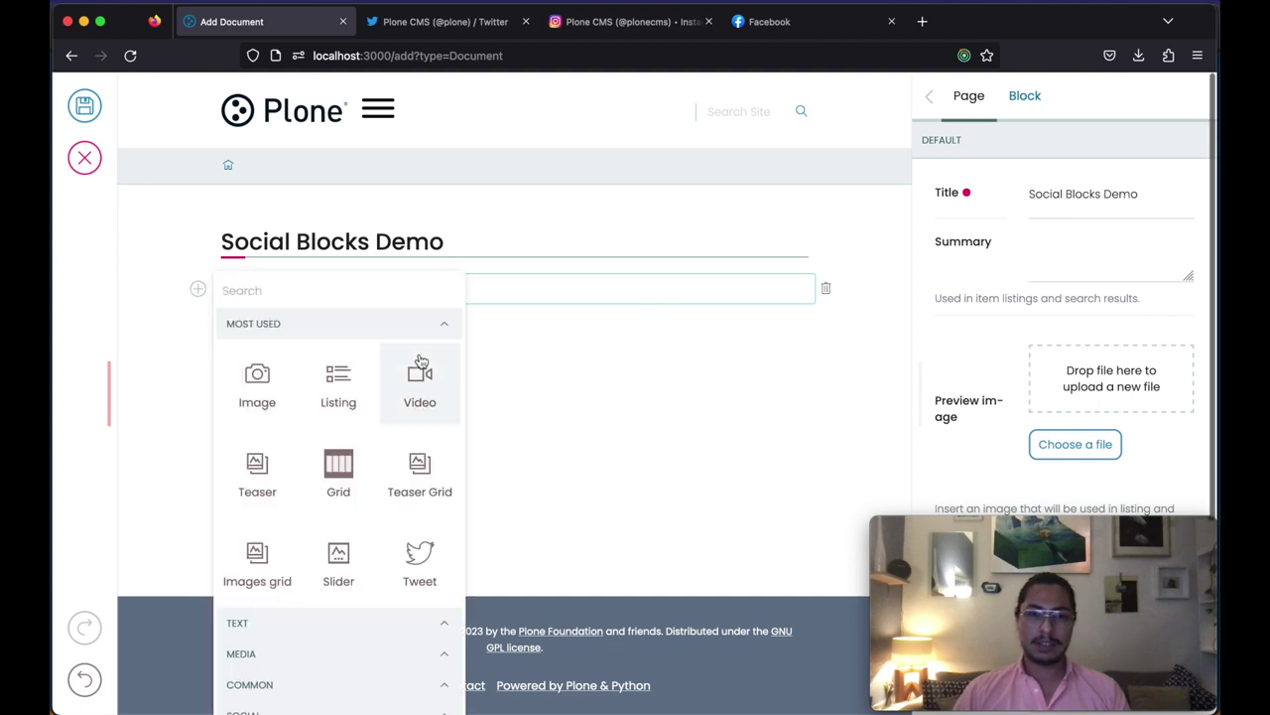
pyautogui.click(444, 334)
pyautogui.click(366, 446)
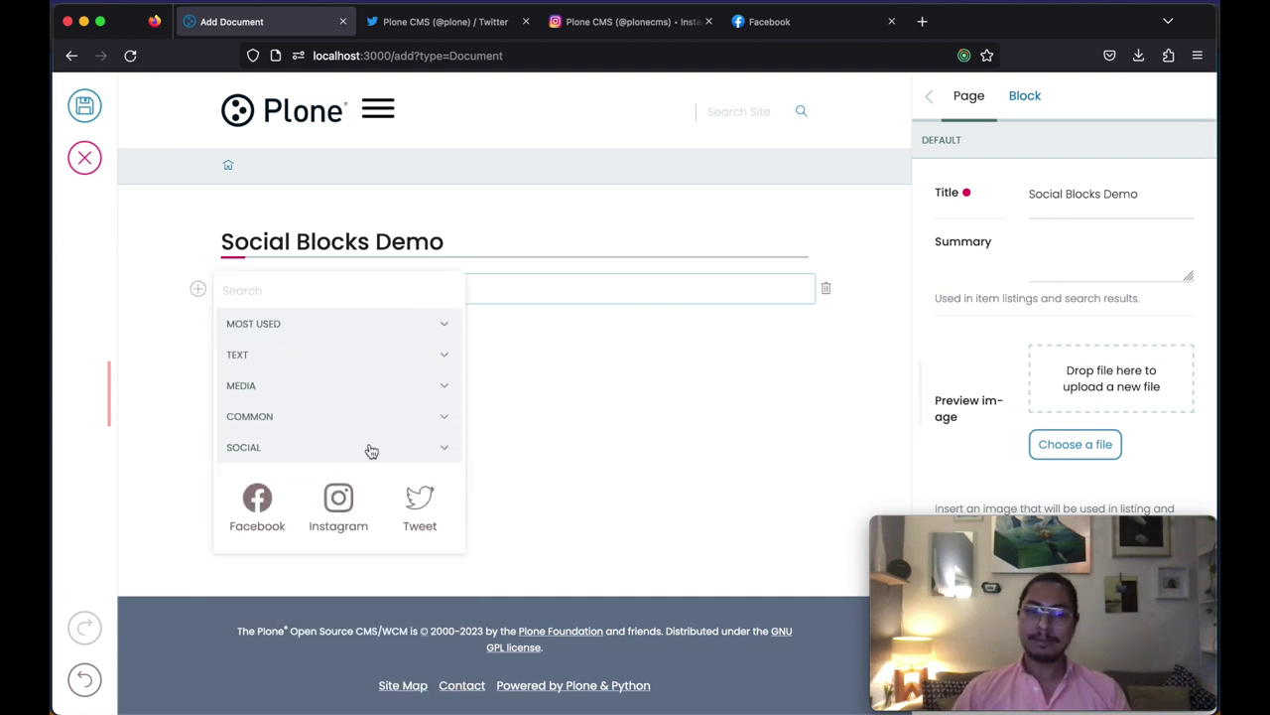
pyautogui.click(419, 506)
pyautogui.click(492, 398)
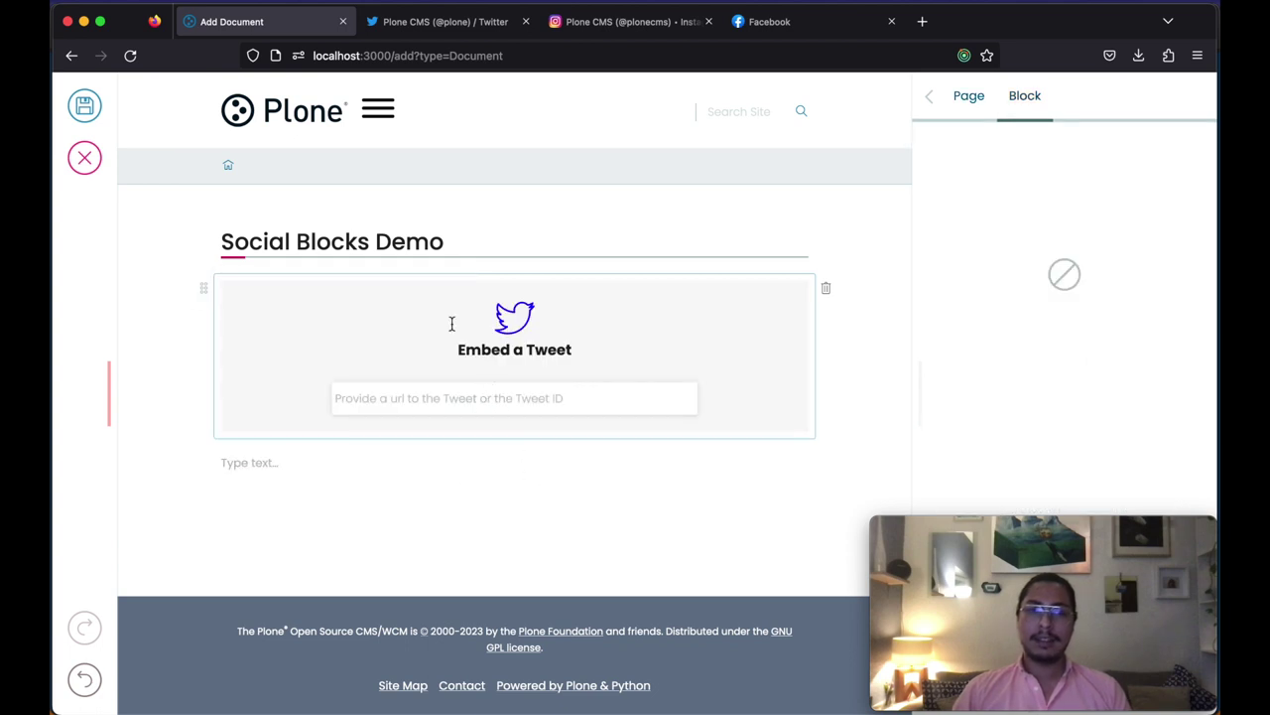
# Step: Copy the link to the Plone CMS tweet announcing Plone 6.0.3
pyautogui.click(434, 22)
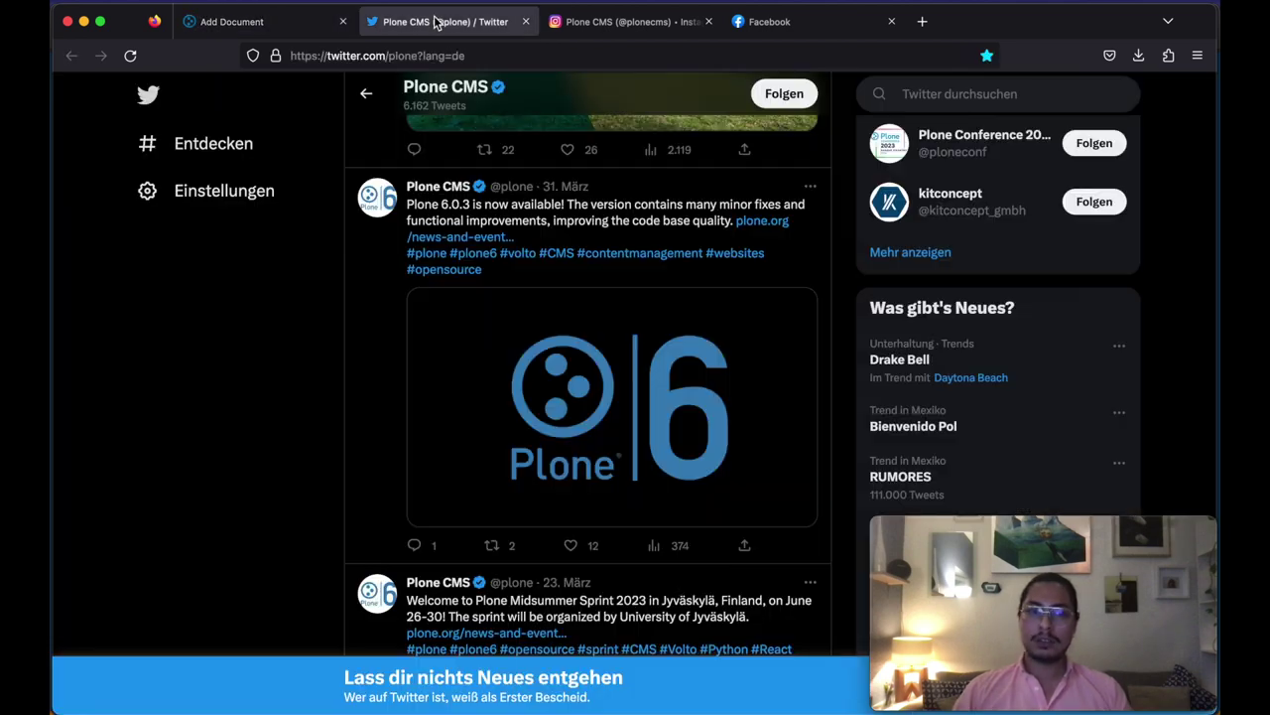
pyautogui.scroll(-3, 660, 487)
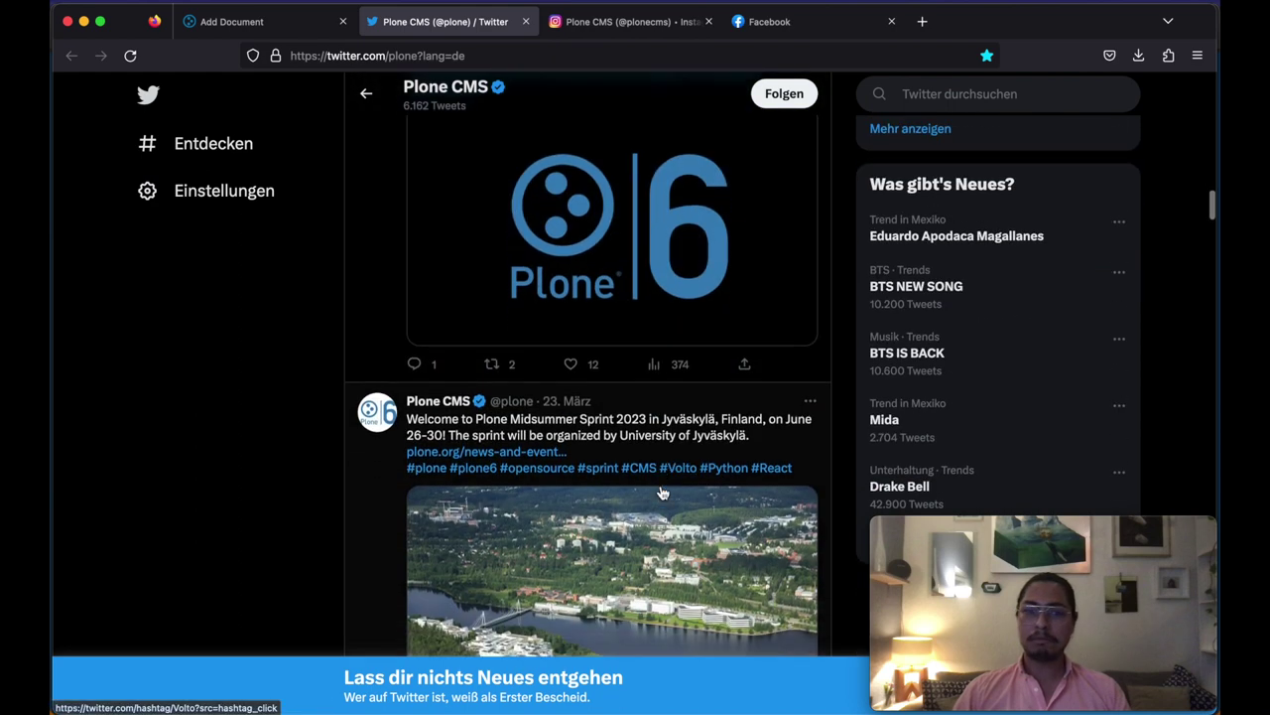
pyautogui.scroll(4, 661, 490)
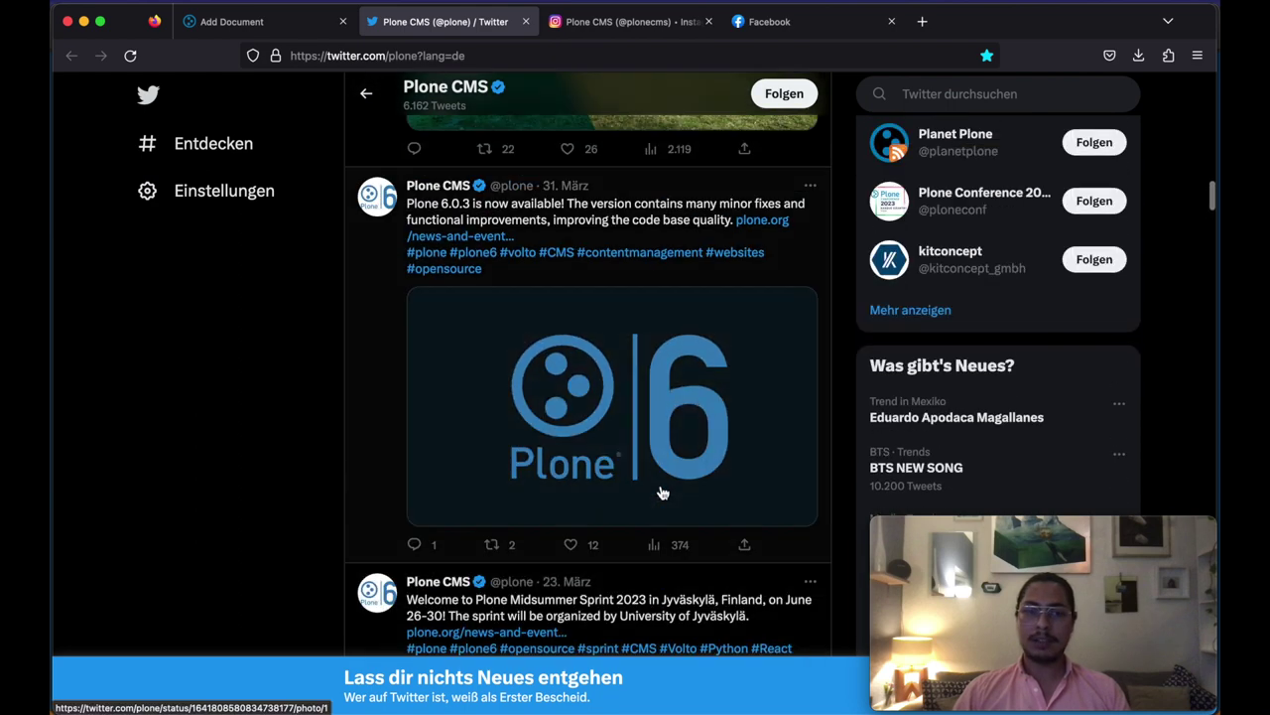
pyautogui.click(744, 548)
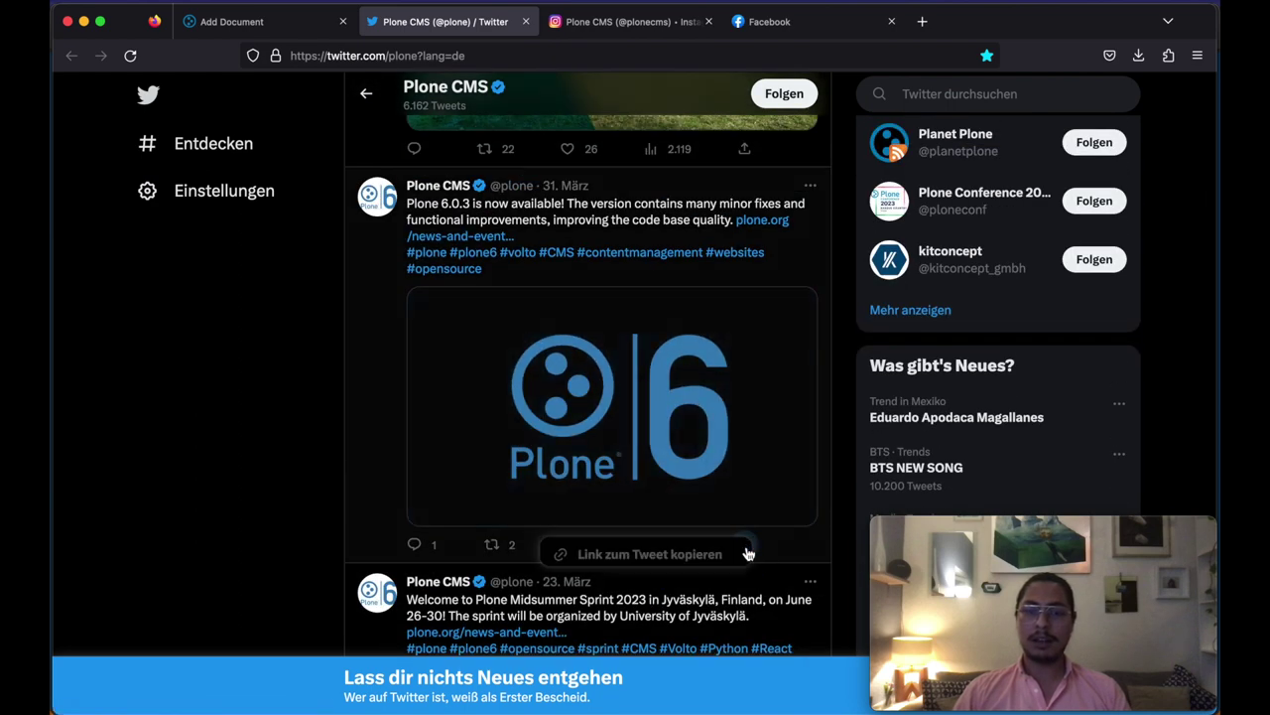
pyautogui.click(637, 556)
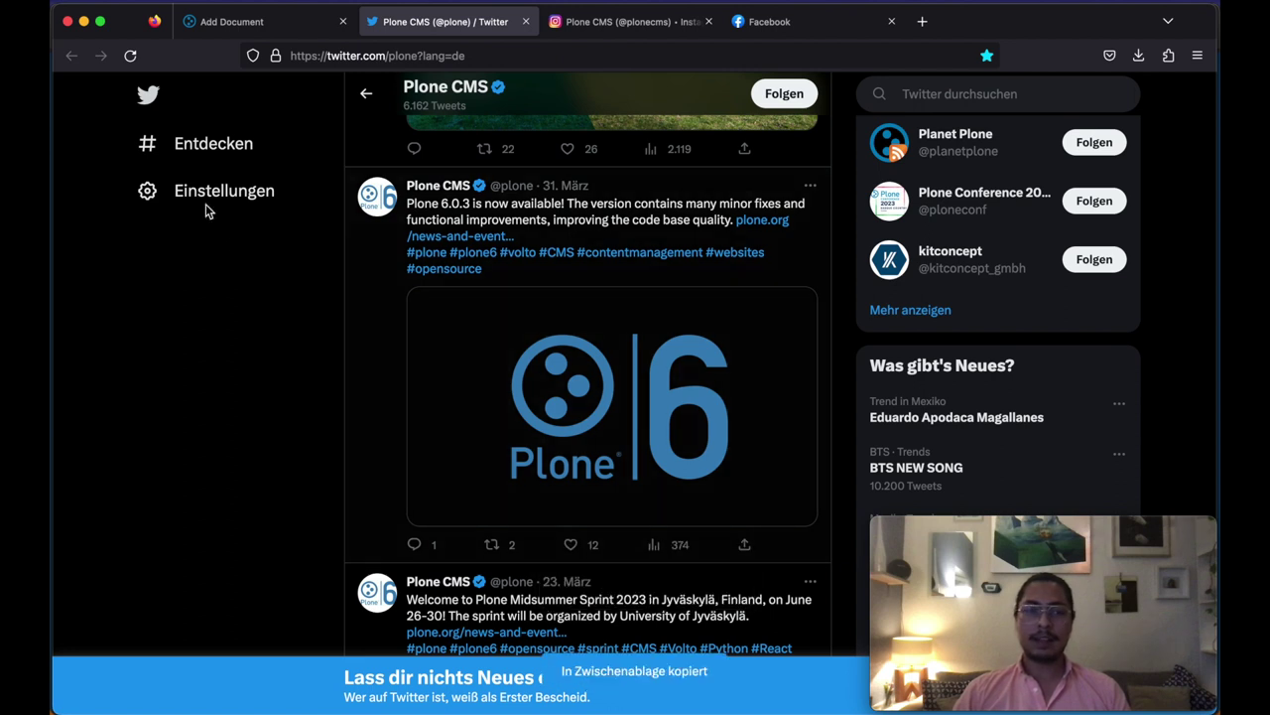
pyautogui.click(256, 22)
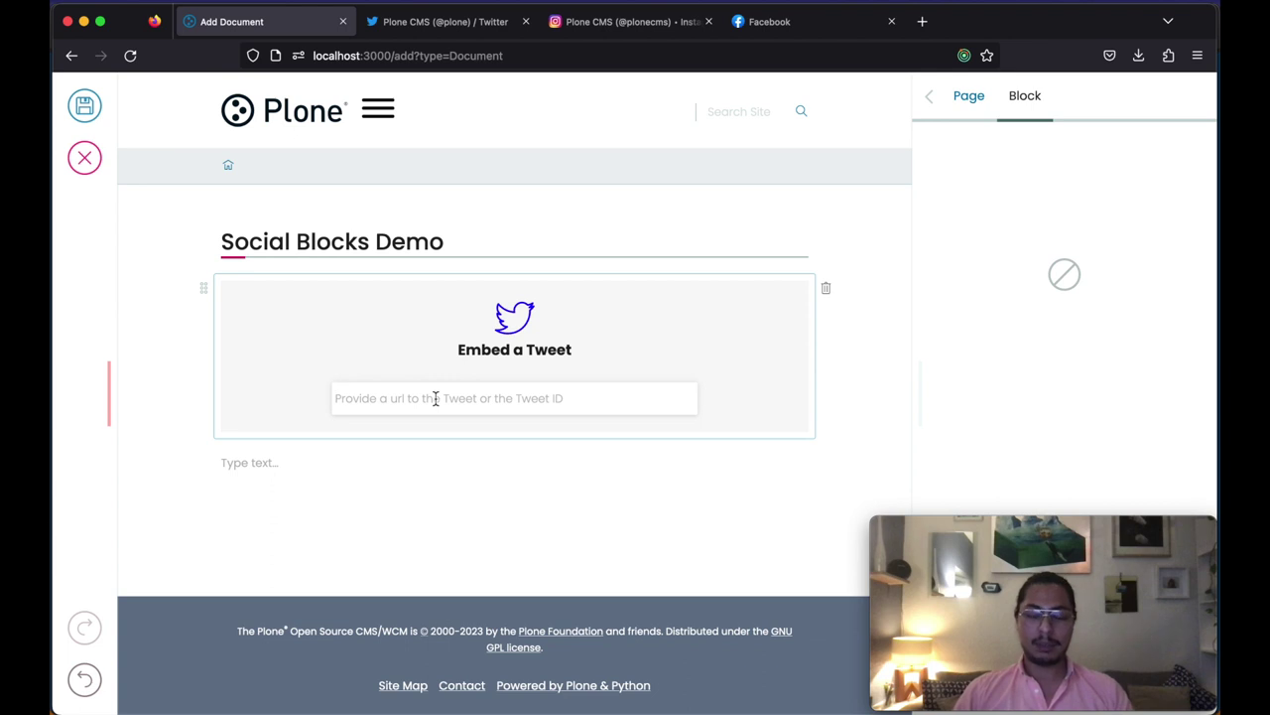
pyautogui.press('super+v')
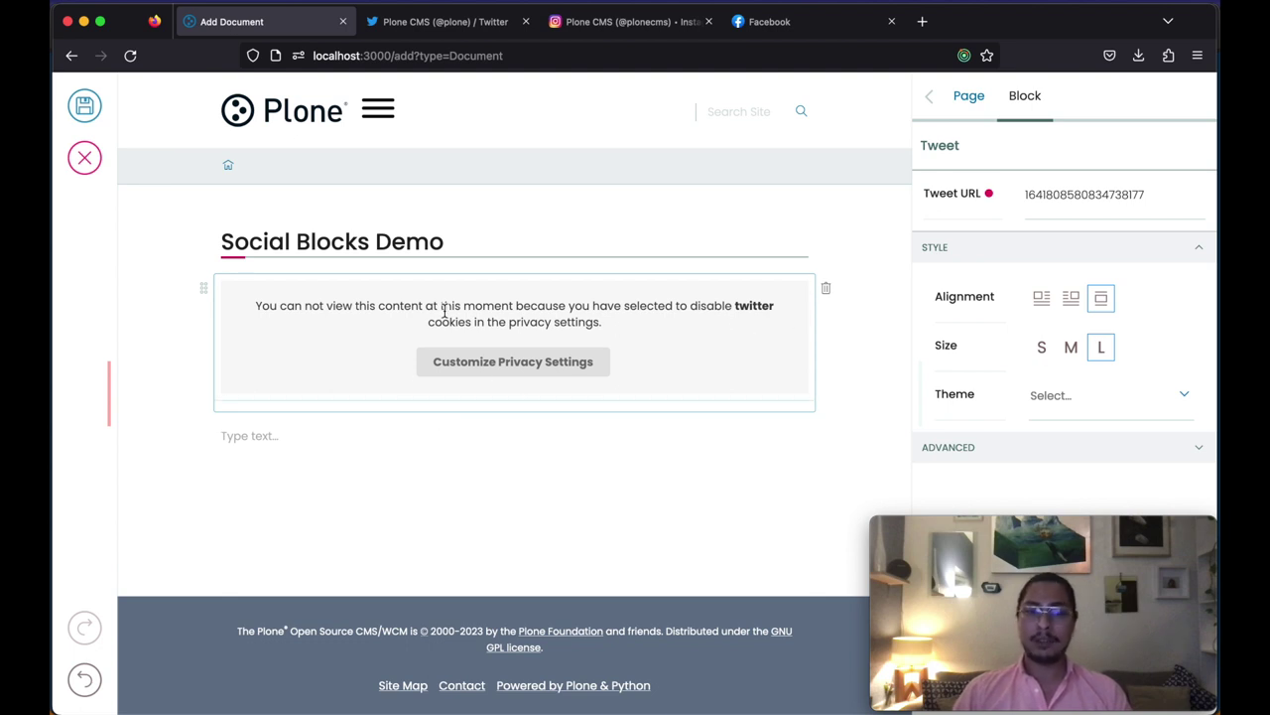
pyautogui.click(349, 433)
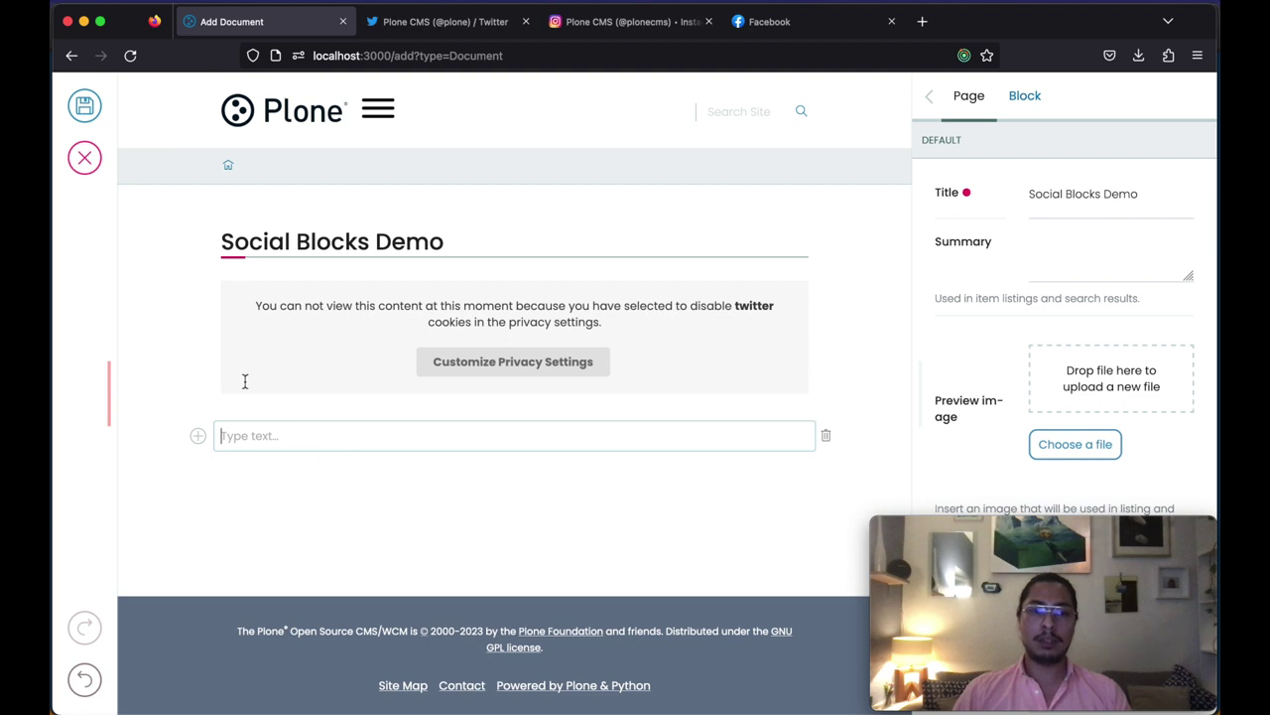
pyautogui.click(198, 435)
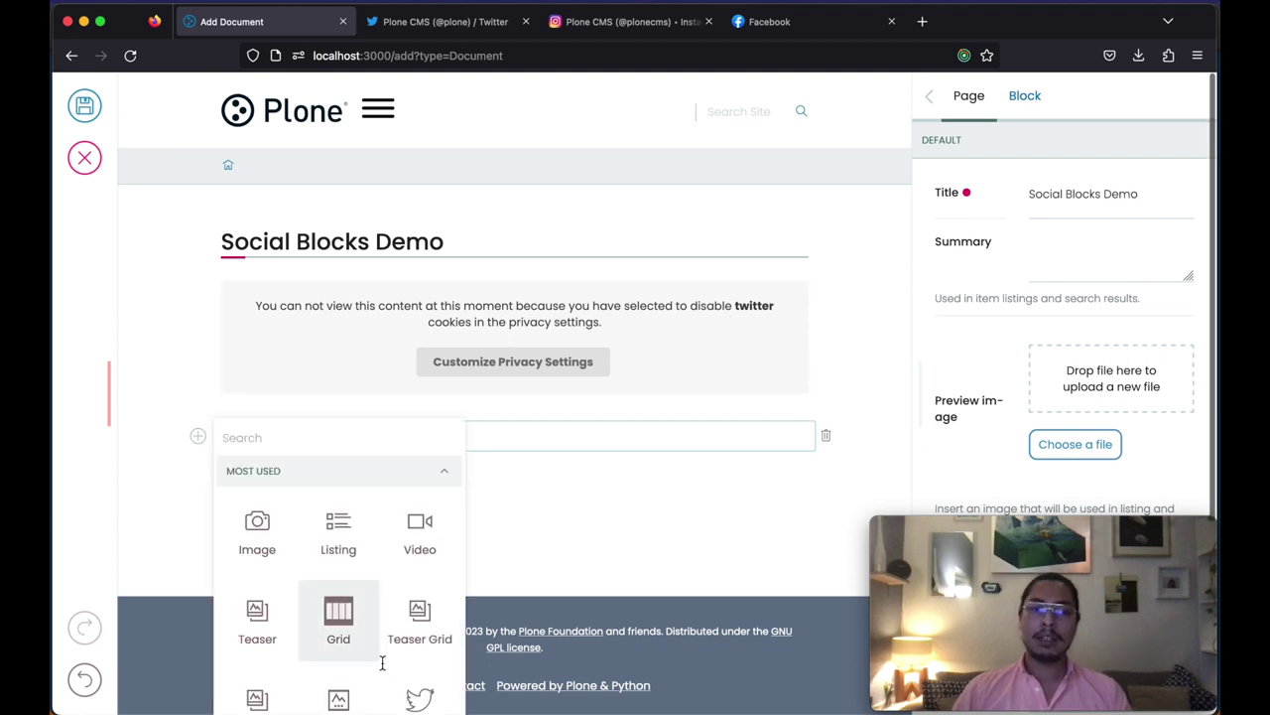
pyautogui.click(415, 697)
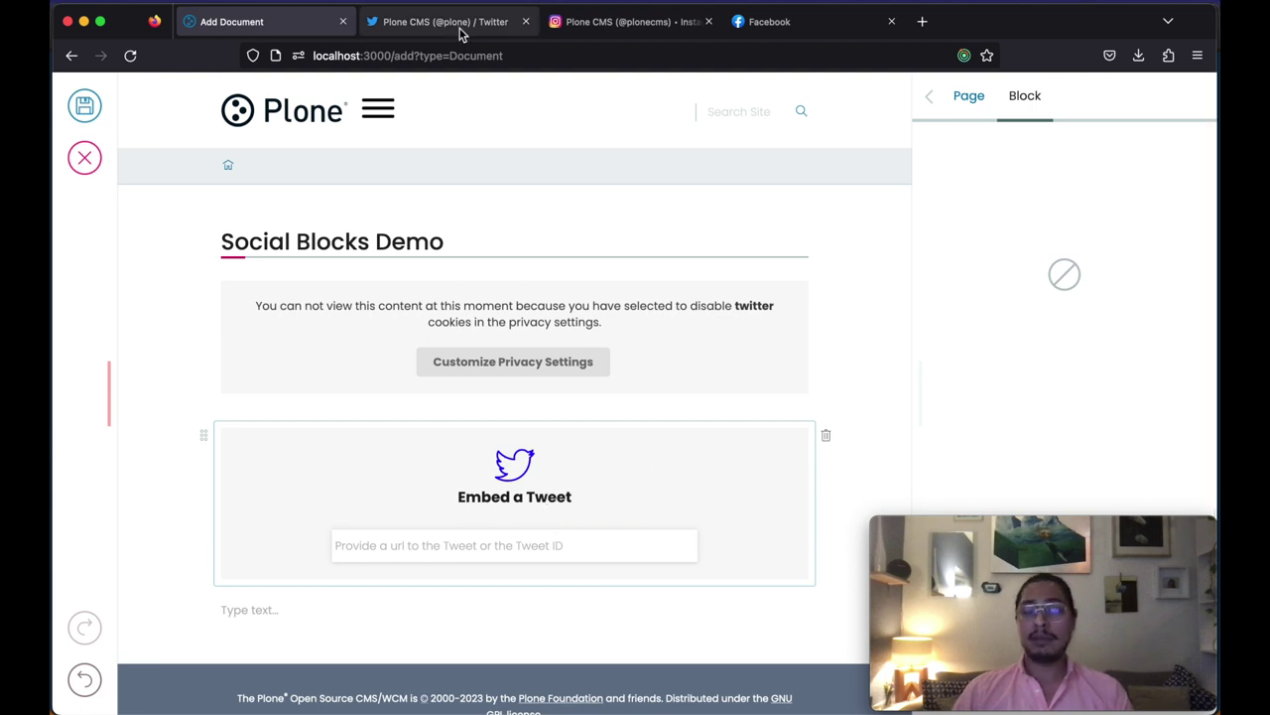
pyautogui.click(548, 56)
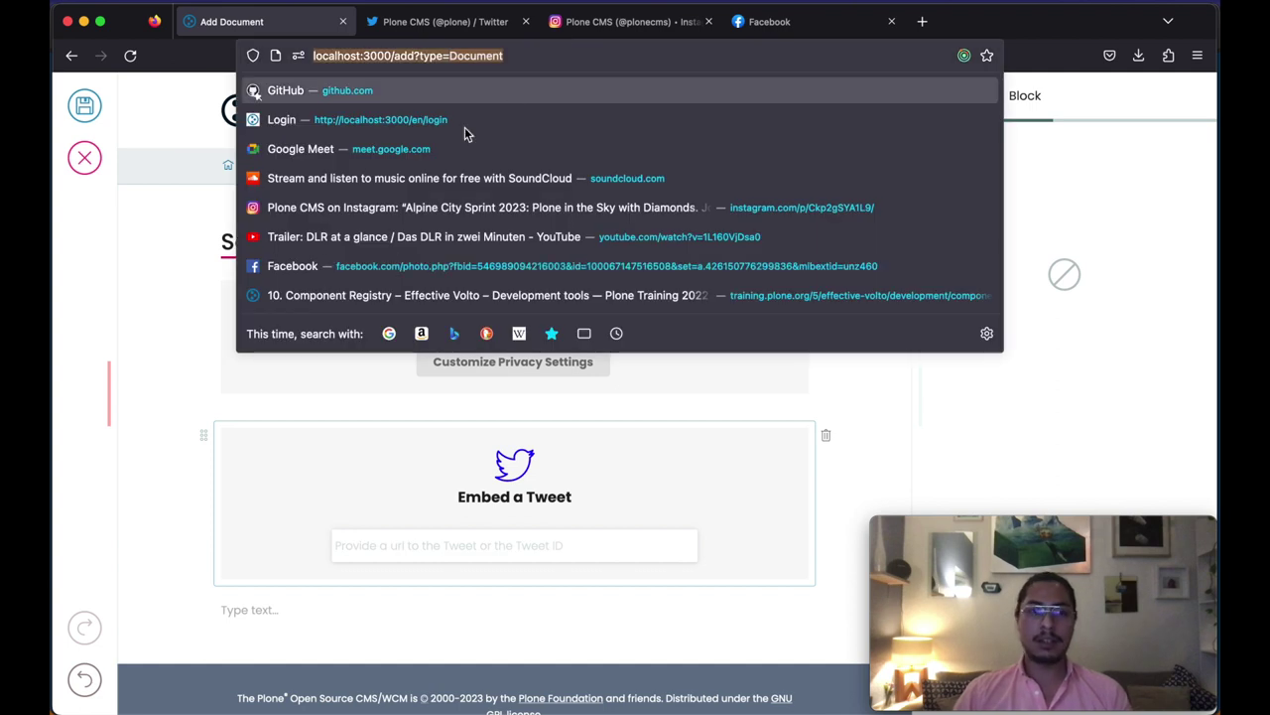
pyautogui.click(182, 441)
pyautogui.click(468, 551)
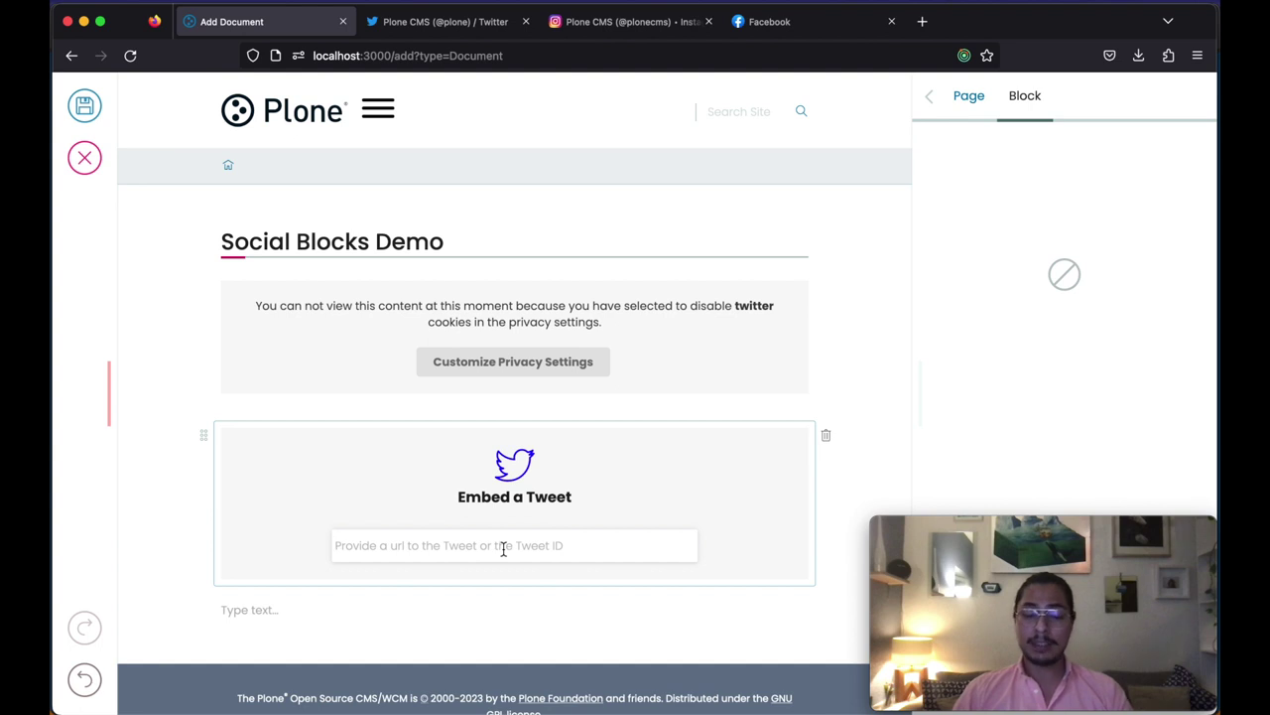
pyautogui.press('Return')
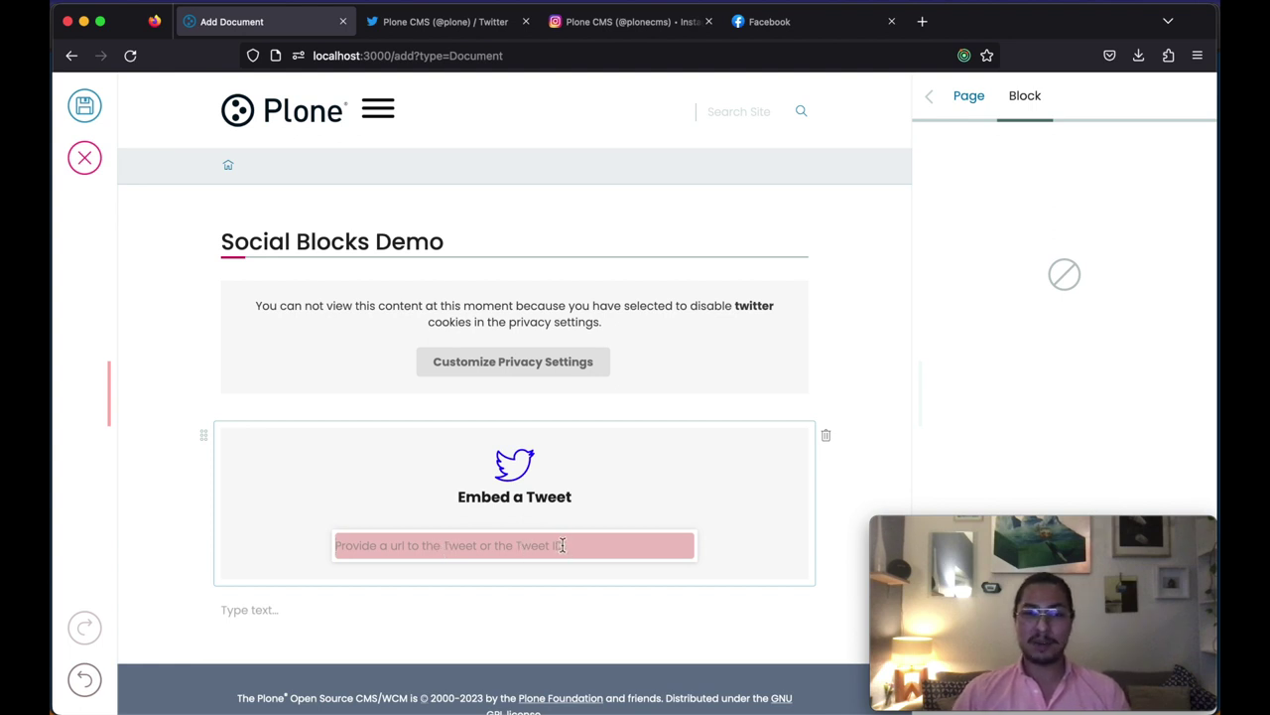
pyautogui.click(827, 438)
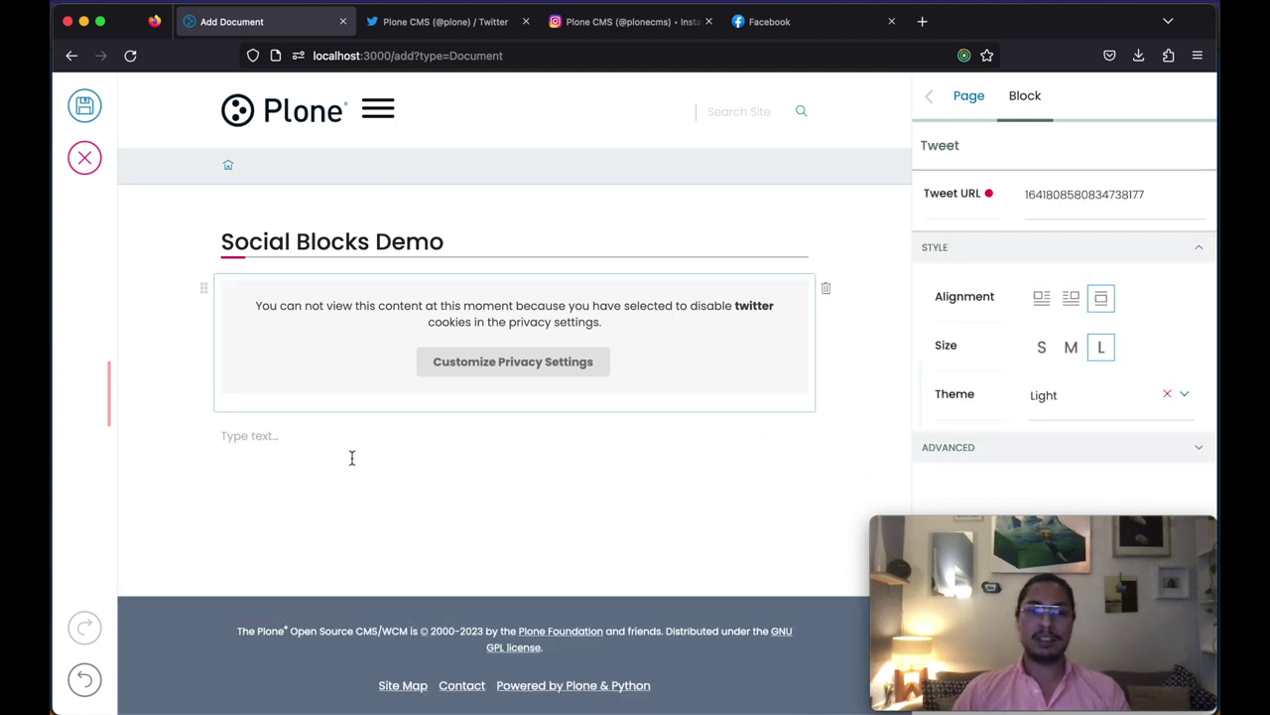
# Step: Add a Facebook post block below the tweet and paste the Facebook post's URL
pyautogui.click(286, 437)
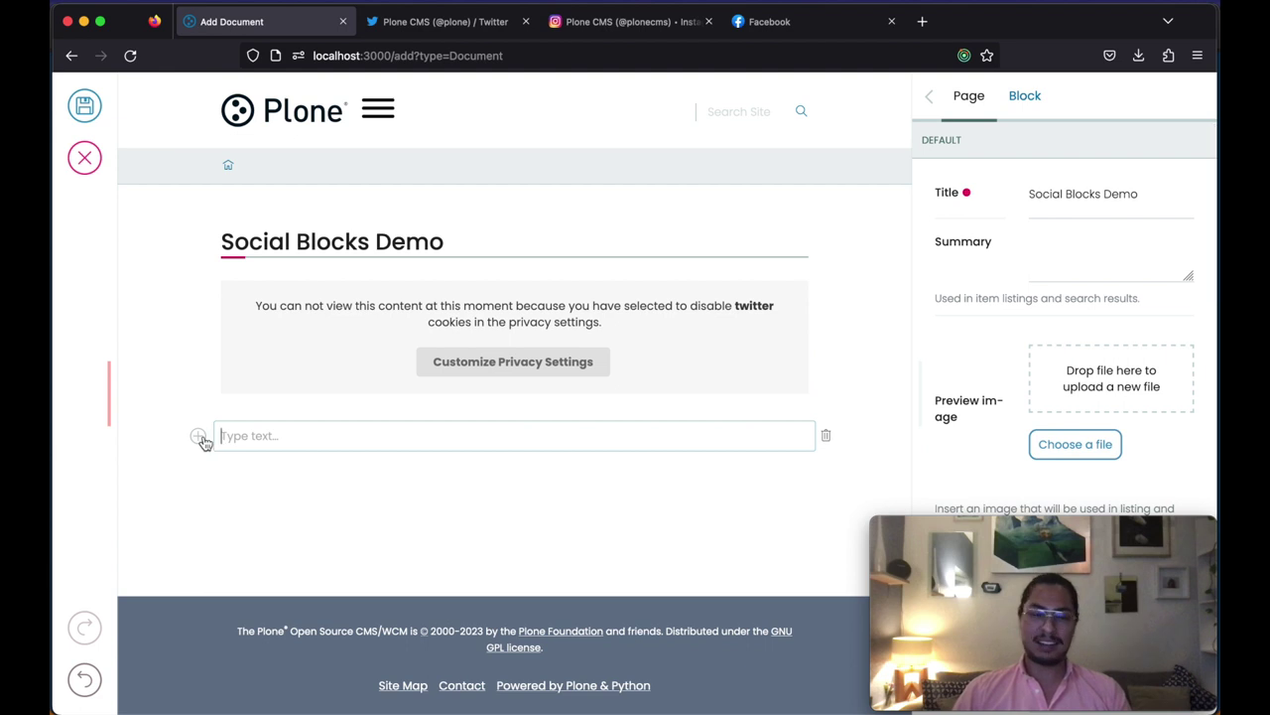
pyautogui.click(199, 437)
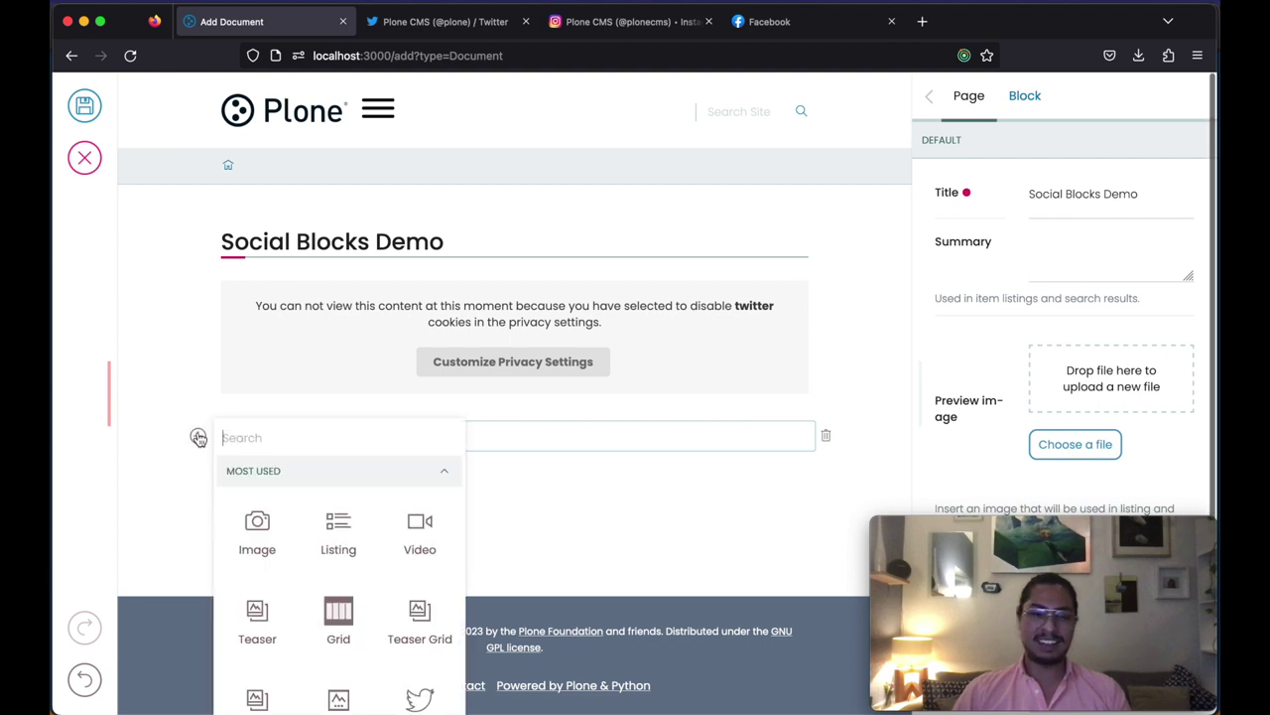
pyautogui.click(446, 474)
pyautogui.click(382, 599)
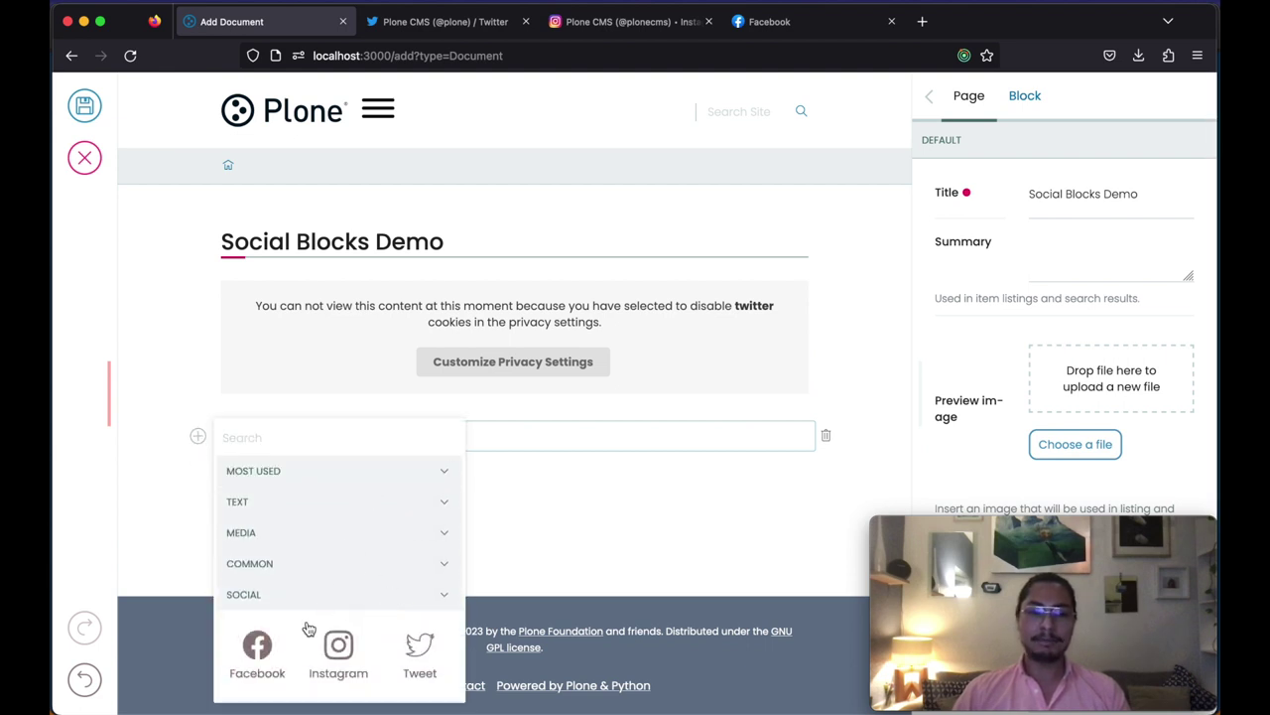
pyautogui.click(257, 653)
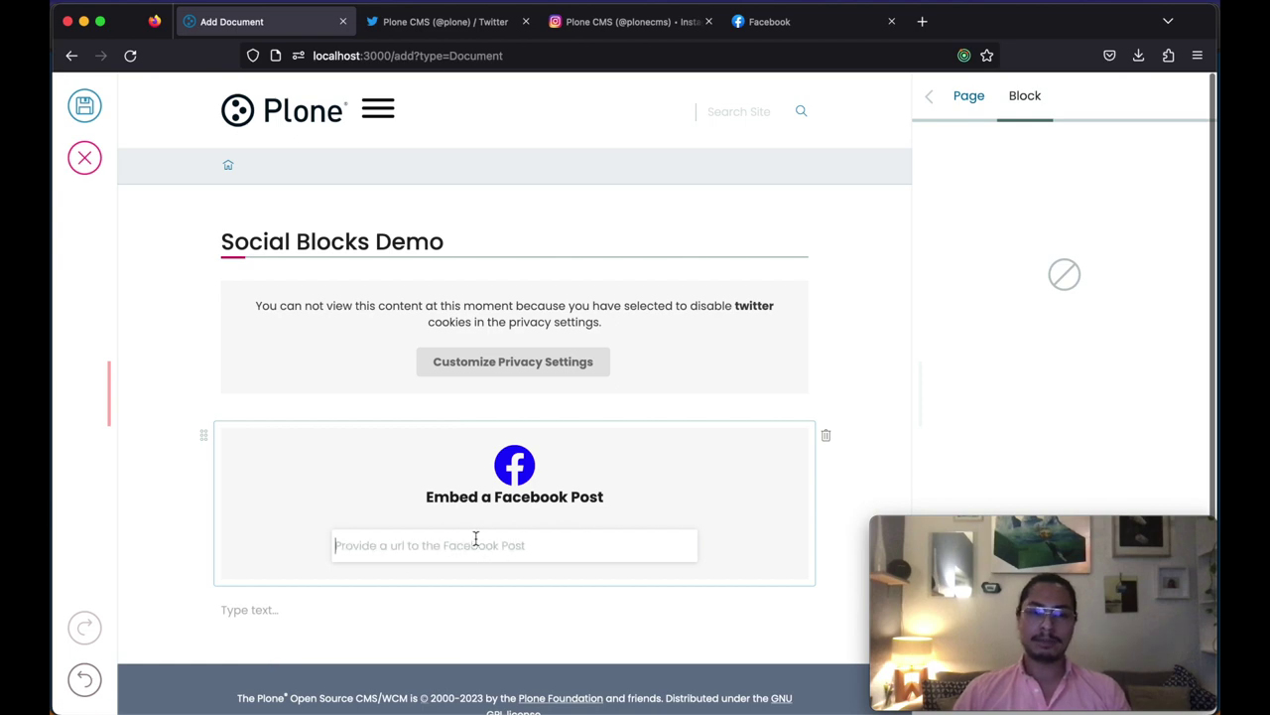
pyautogui.click(791, 22)
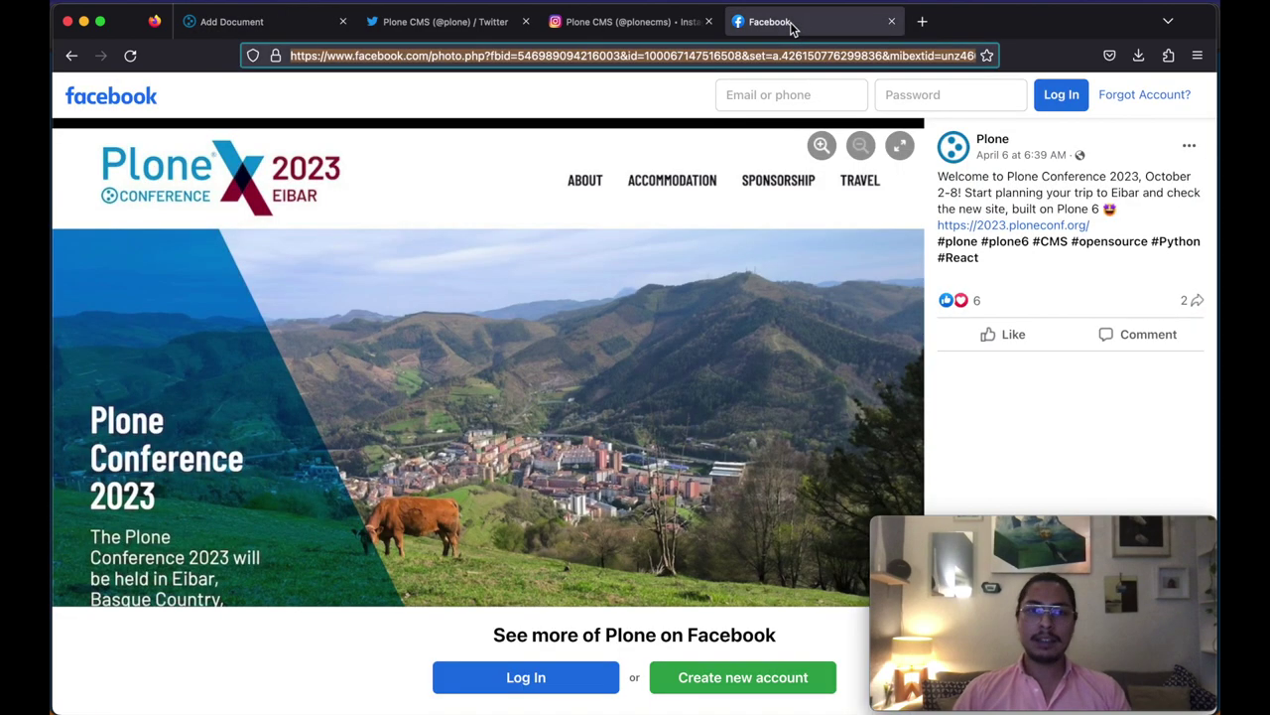
pyautogui.click(636, 57)
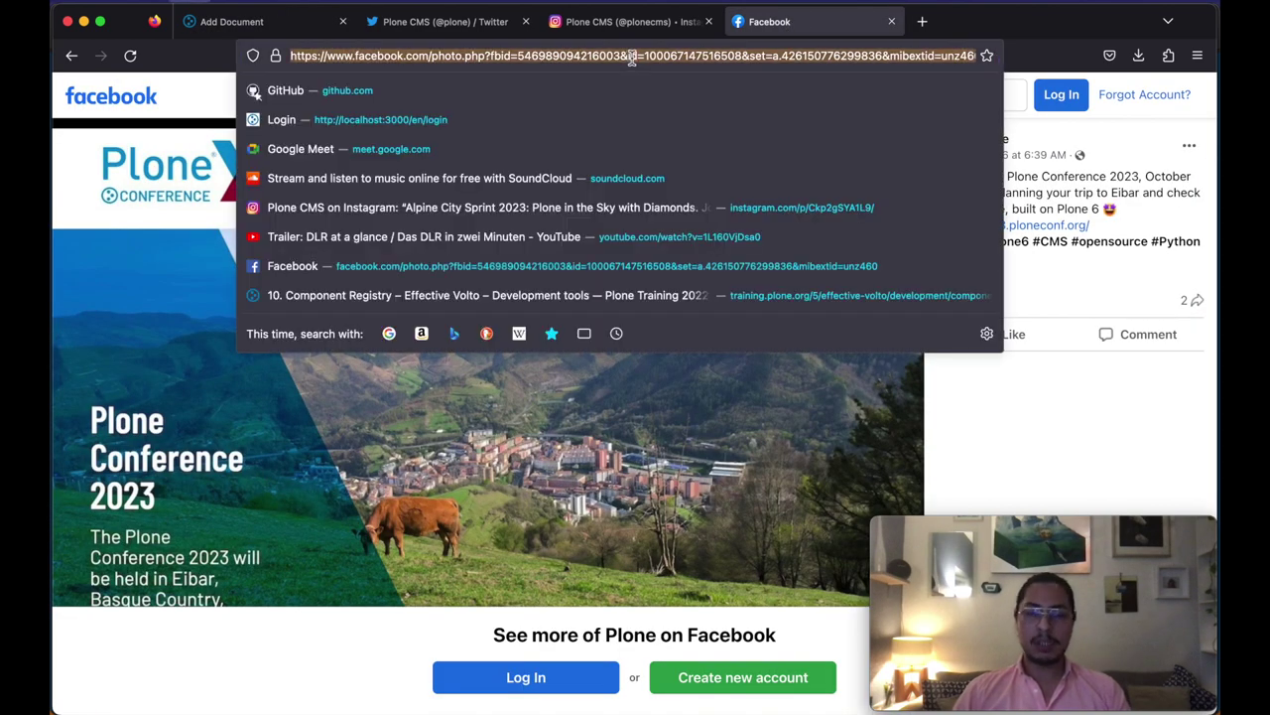
pyautogui.click(269, 37)
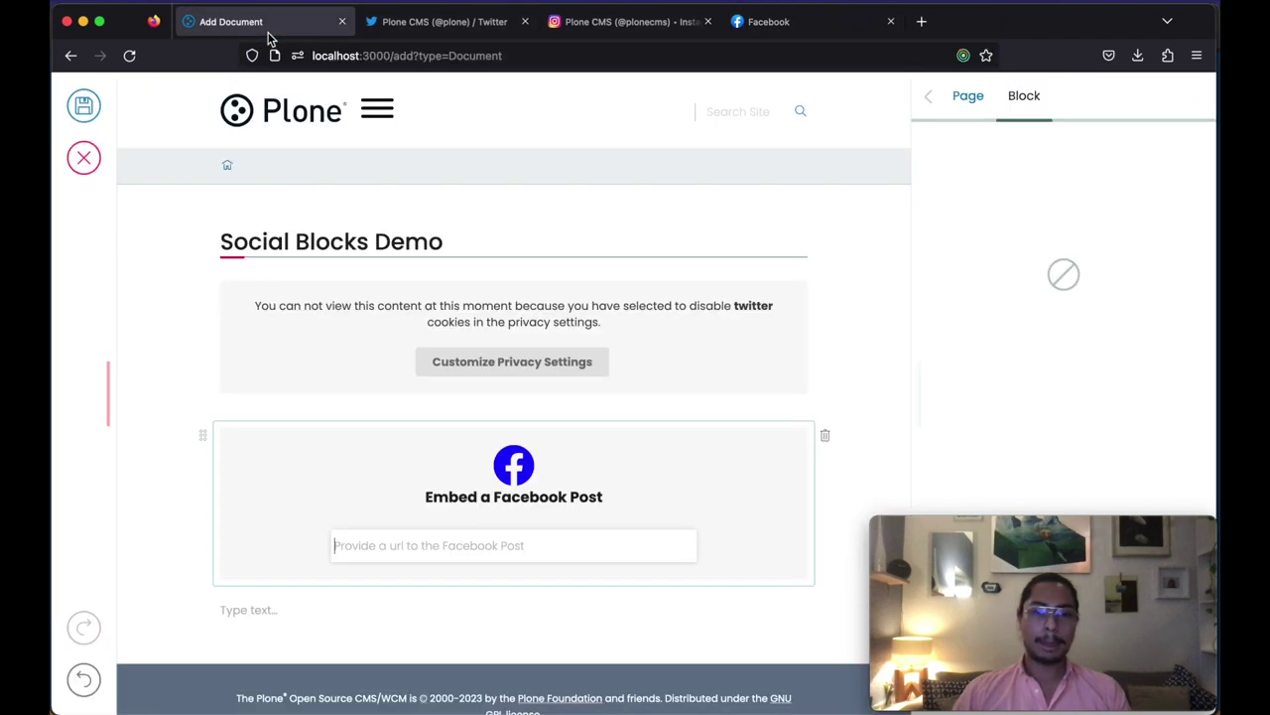
pyautogui.click(463, 548)
pyautogui.press('super+v')
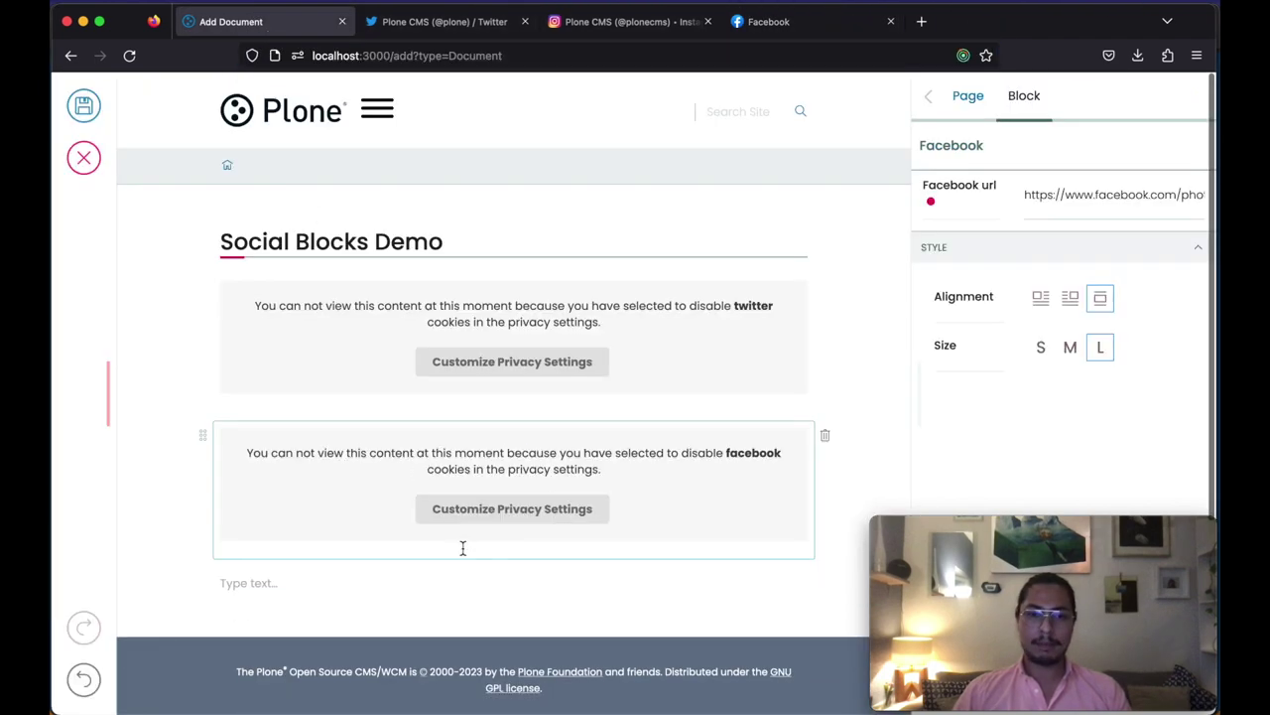
# Step: Add an empty Instagram post block from the Social group below the embeds
pyautogui.scroll(-1, 414, 564)
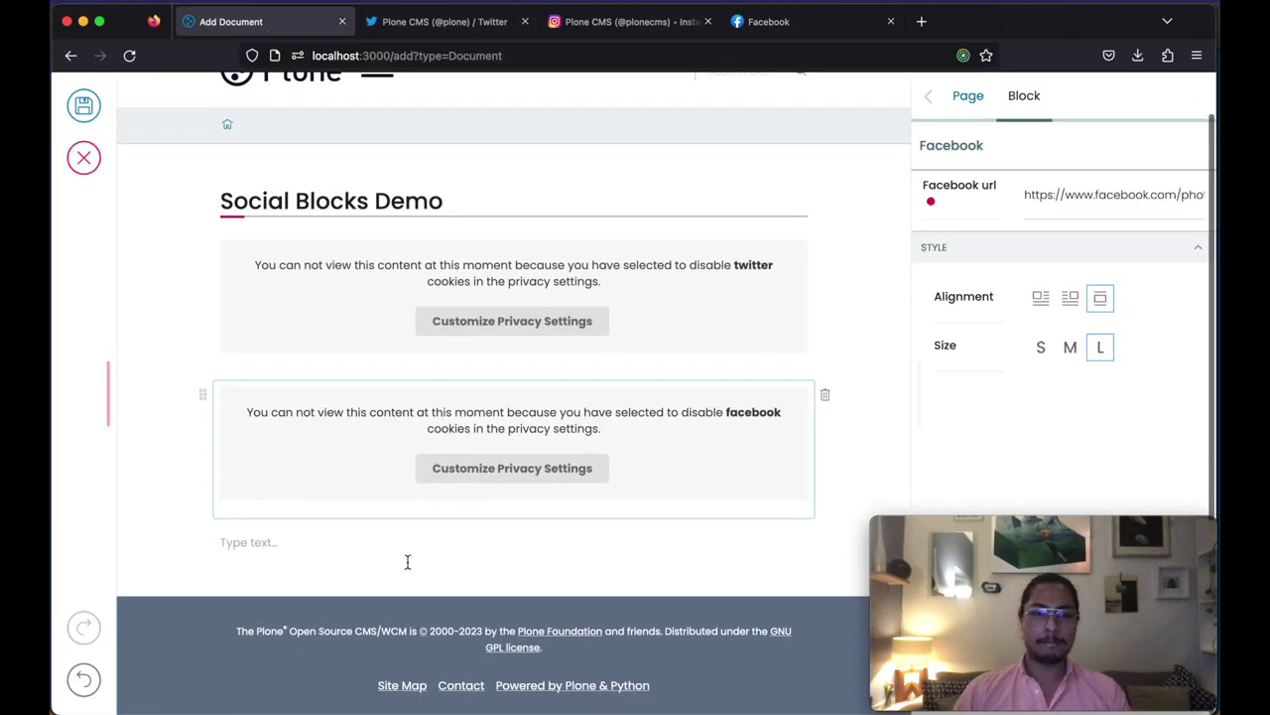
pyautogui.click(301, 542)
pyautogui.click(197, 543)
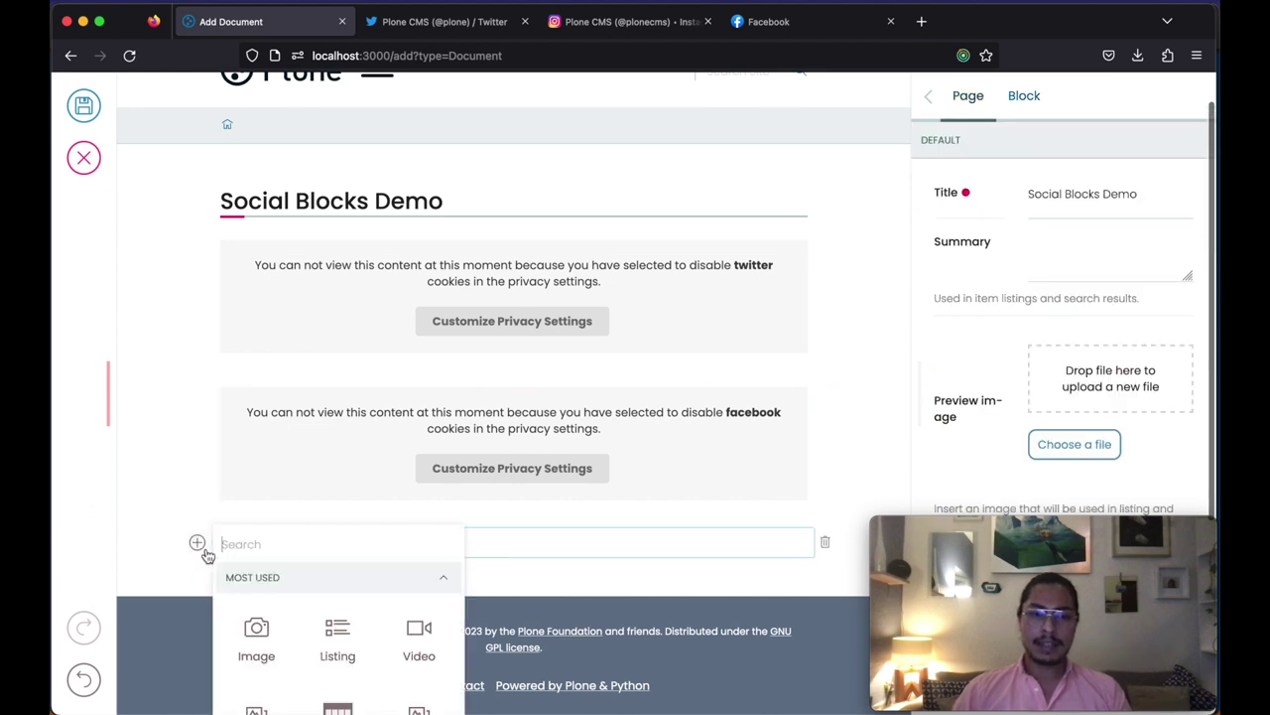
pyautogui.click(442, 580)
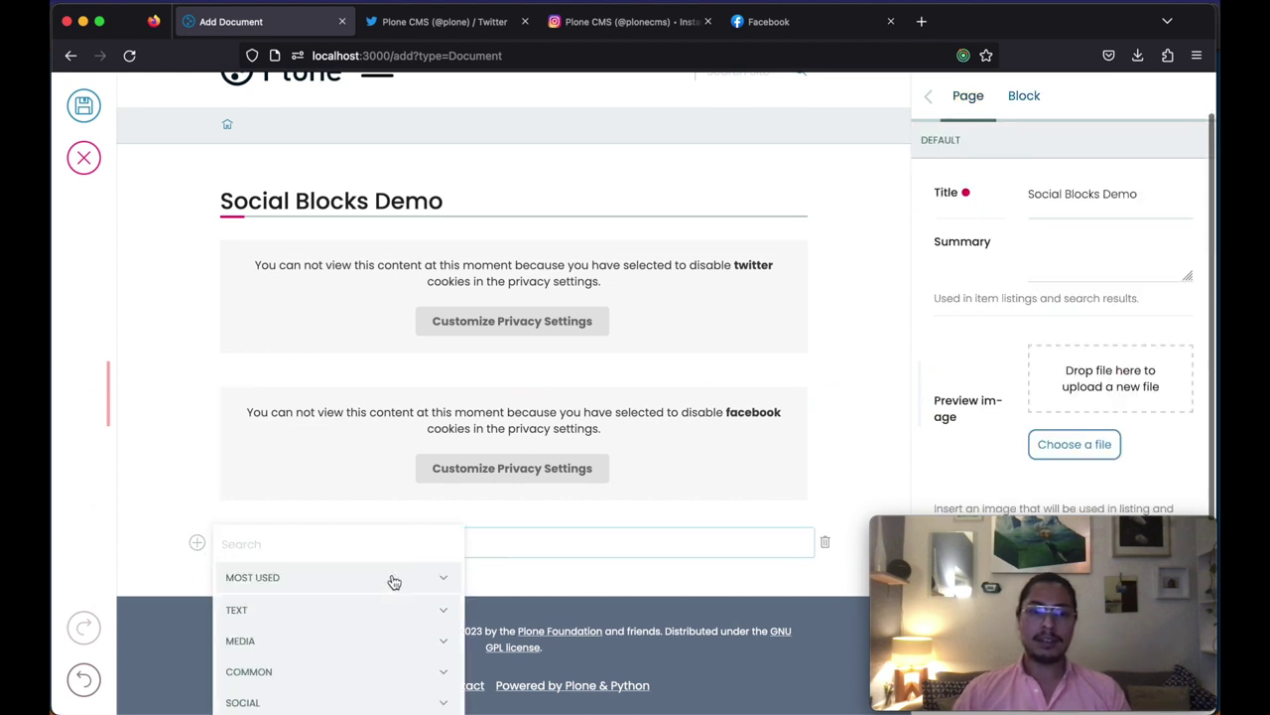
pyautogui.click(444, 696)
pyautogui.click(338, 657)
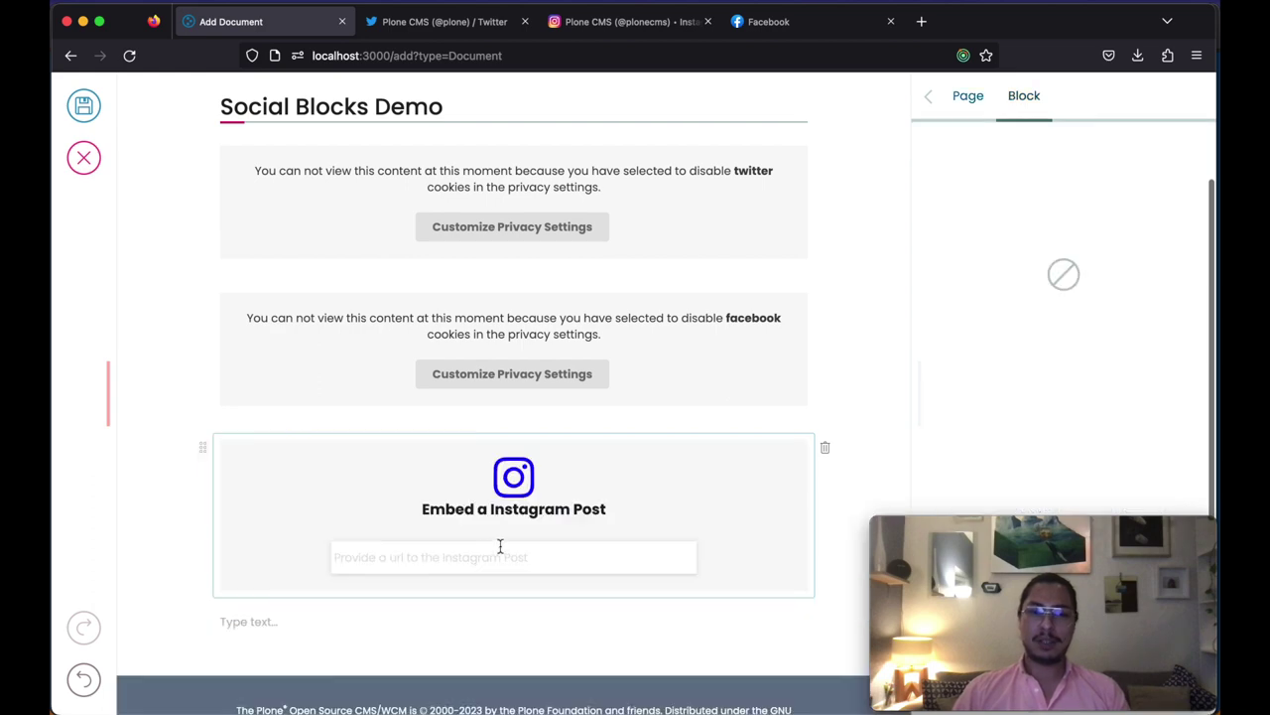
# Step: Copy the link of the fountain photo post from the Plone CMS Instagram profile
pyautogui.click(630, 22)
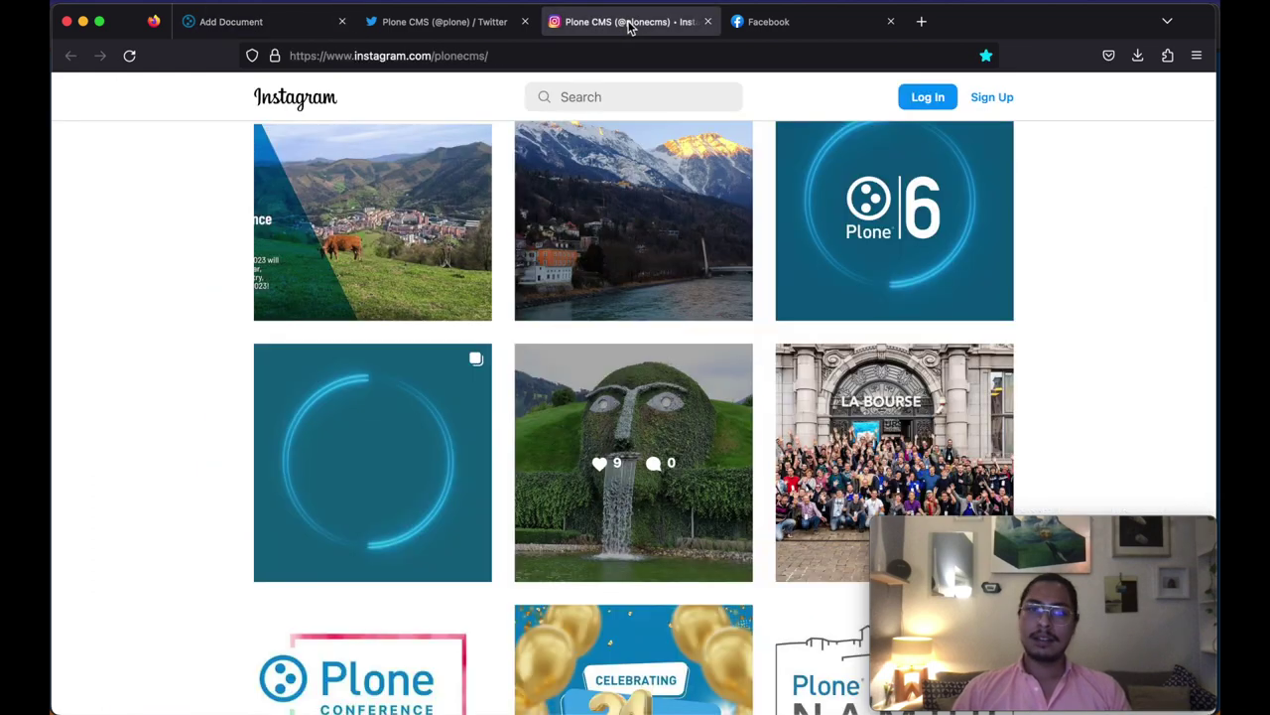
pyautogui.scroll(2, 738, 533)
pyautogui.scroll(2, 737, 533)
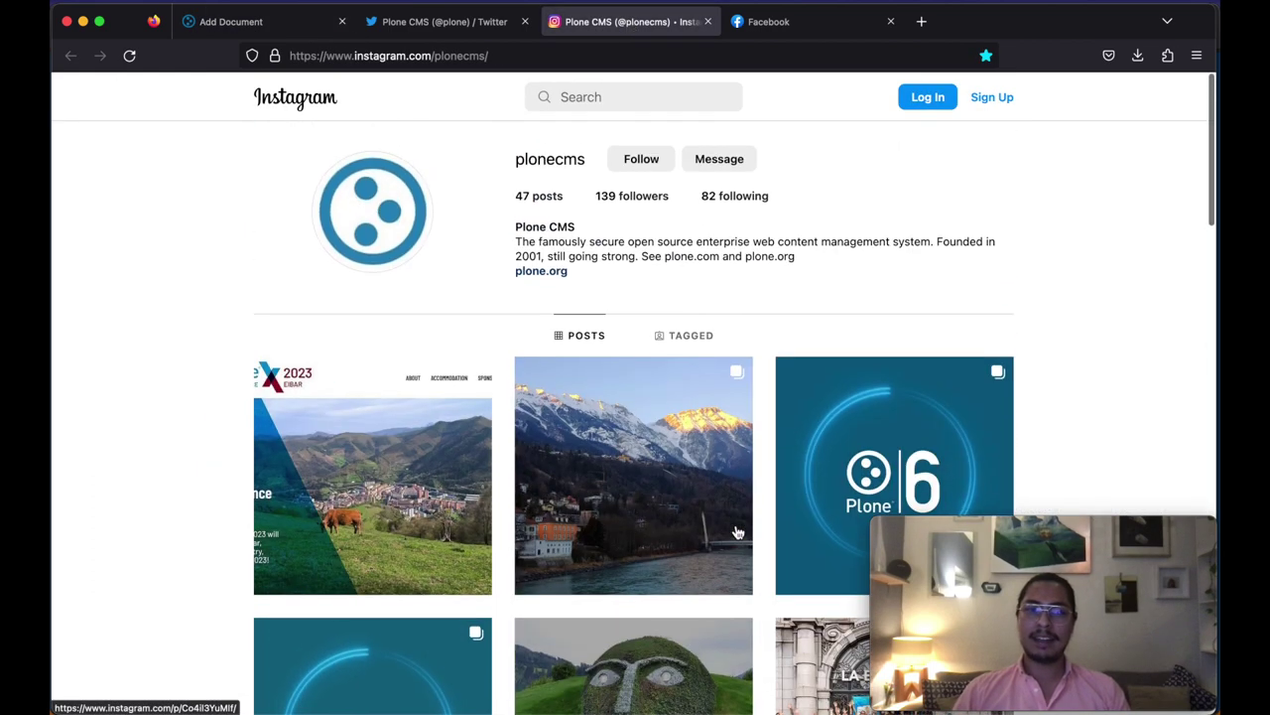
pyautogui.scroll(-1, 677, 441)
pyautogui.scroll(-3, 680, 442)
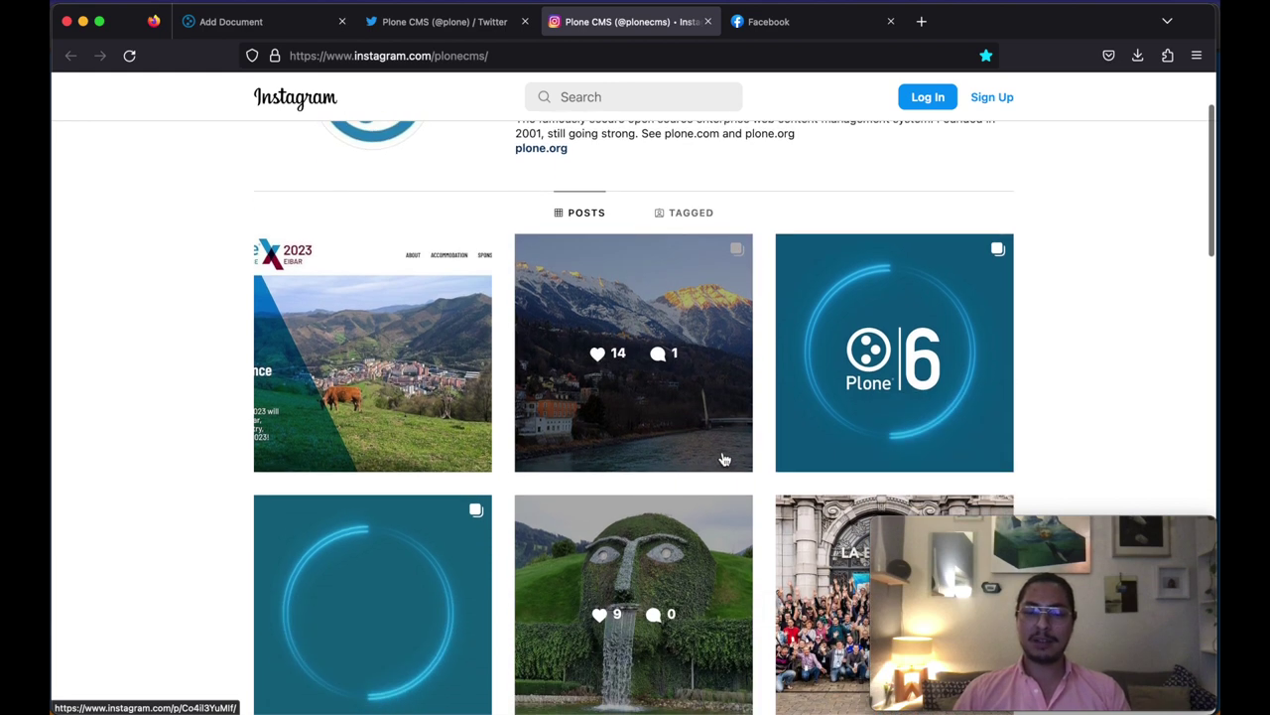
pyautogui.scroll(1, 729, 414)
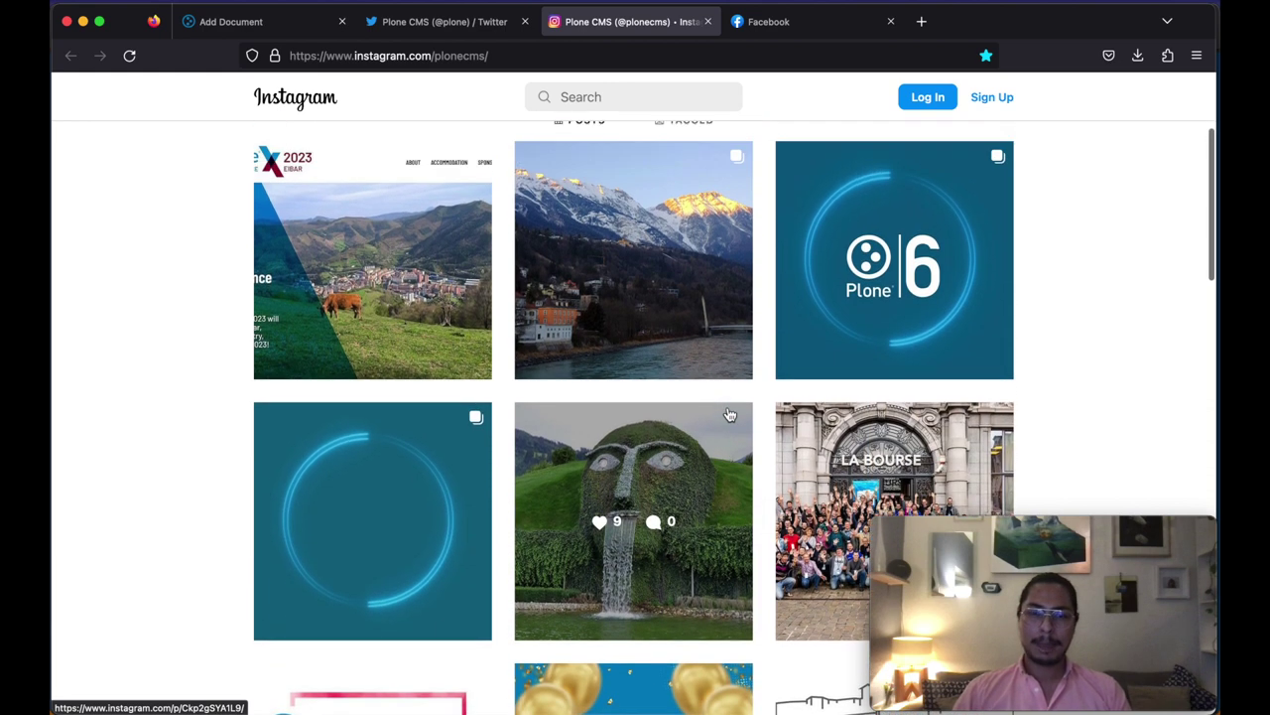
pyautogui.scroll(-1, 715, 467)
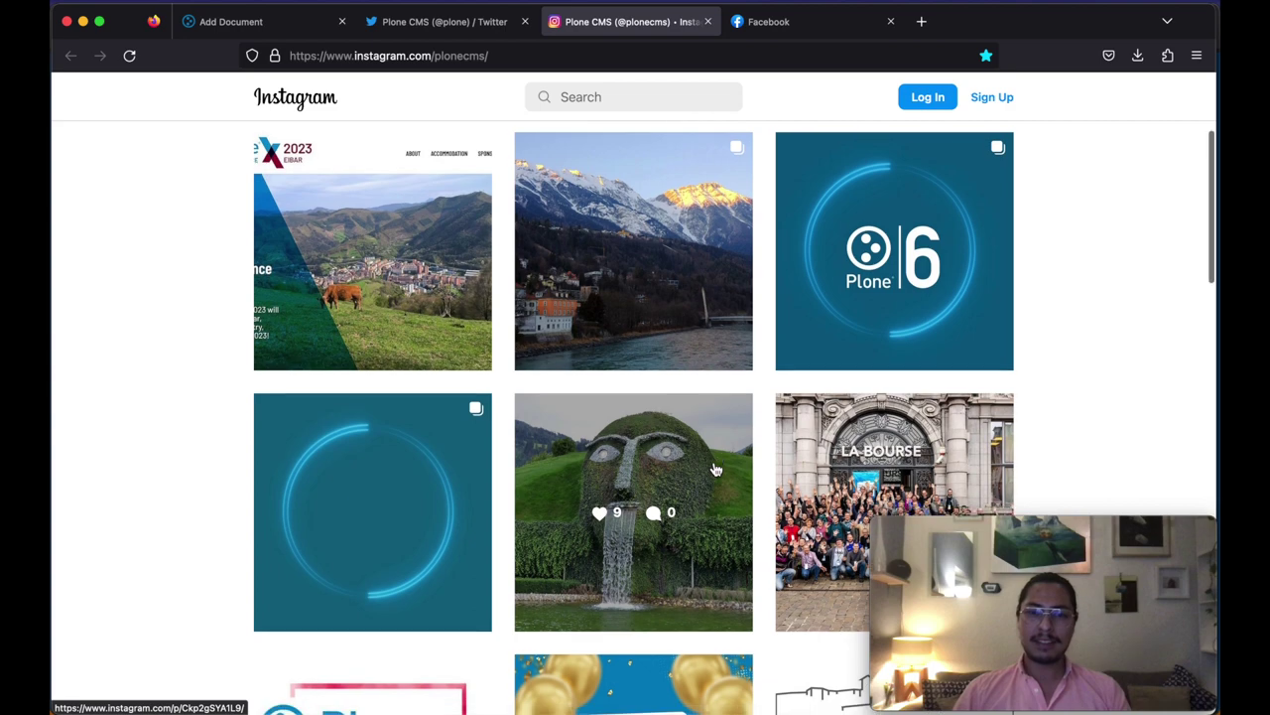
pyautogui.rightClick(714, 467)
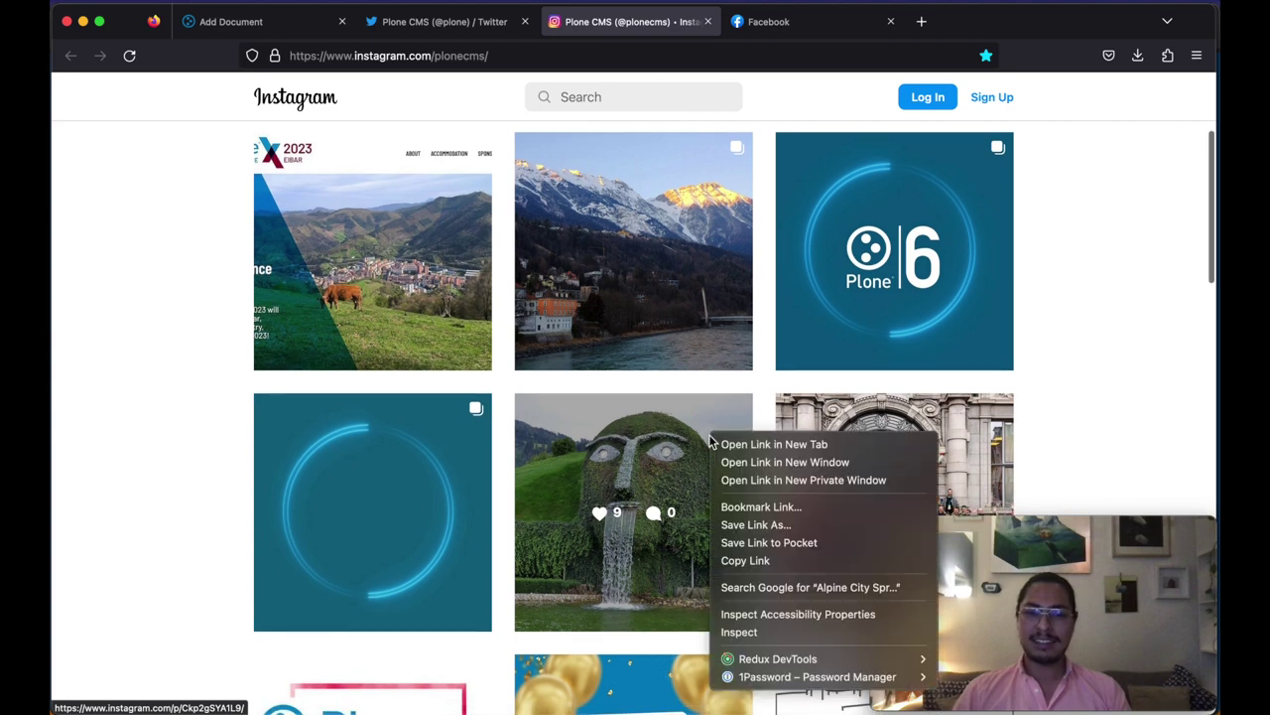
pyautogui.click(785, 561)
# Step: Paste the Instagram post link into the Instagram block and save the Social Blocks Demo page
pyautogui.click(231, 24)
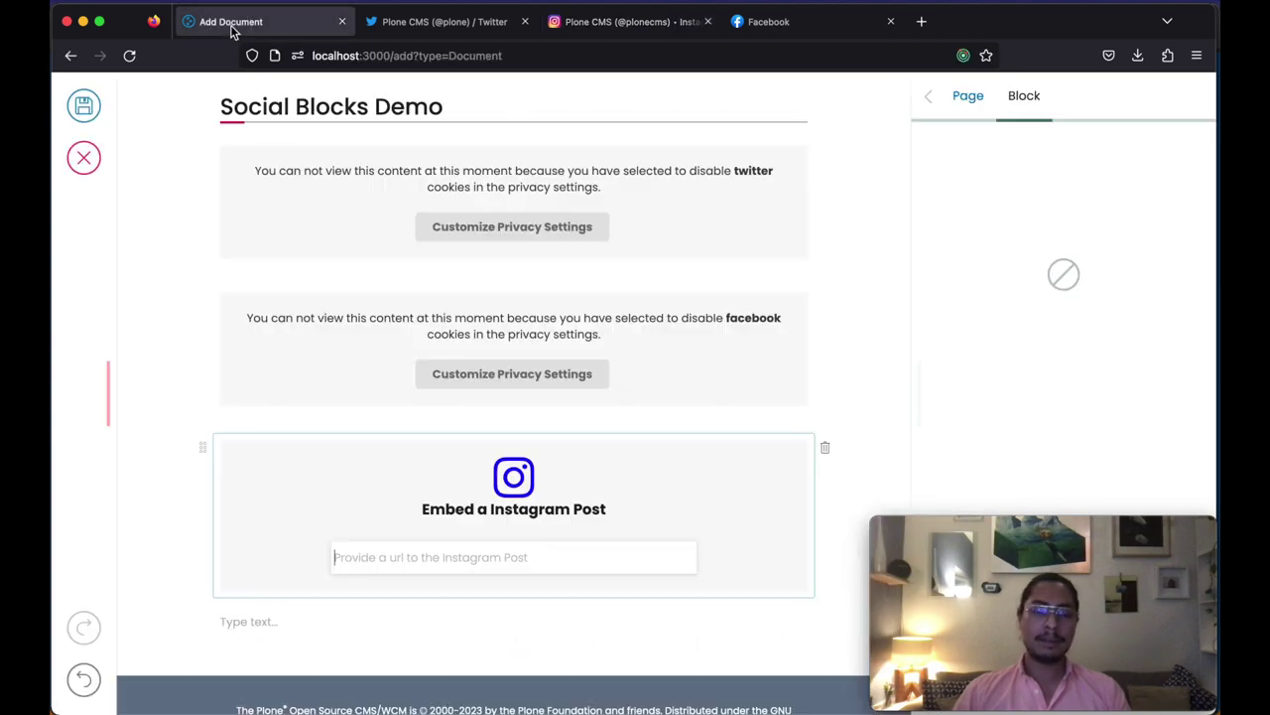
pyautogui.click(470, 559)
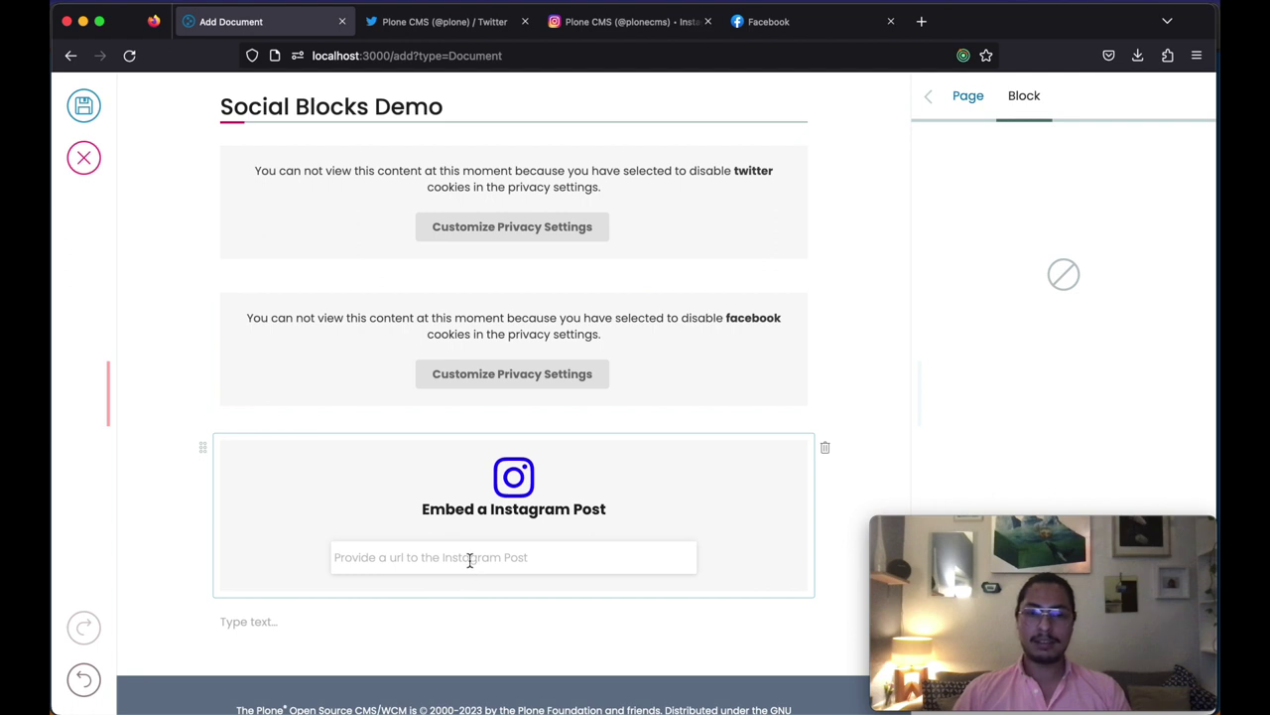
pyautogui.press('super+v')
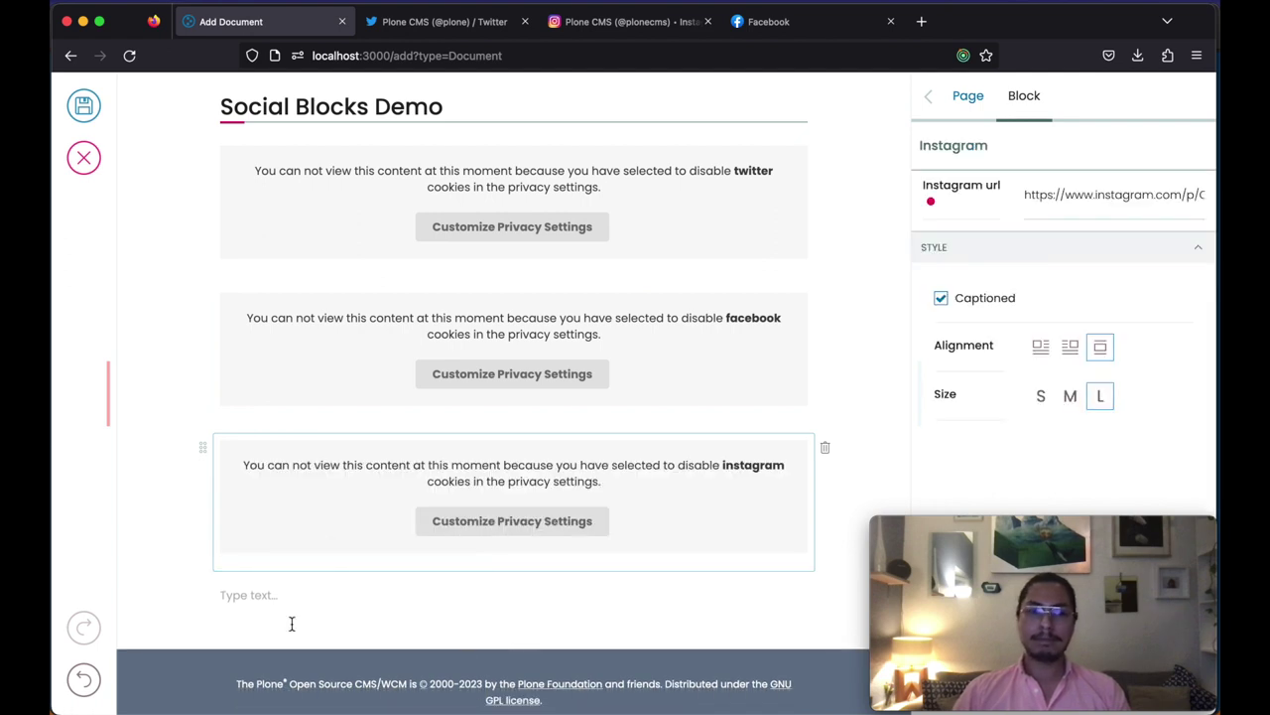
pyautogui.click(85, 108)
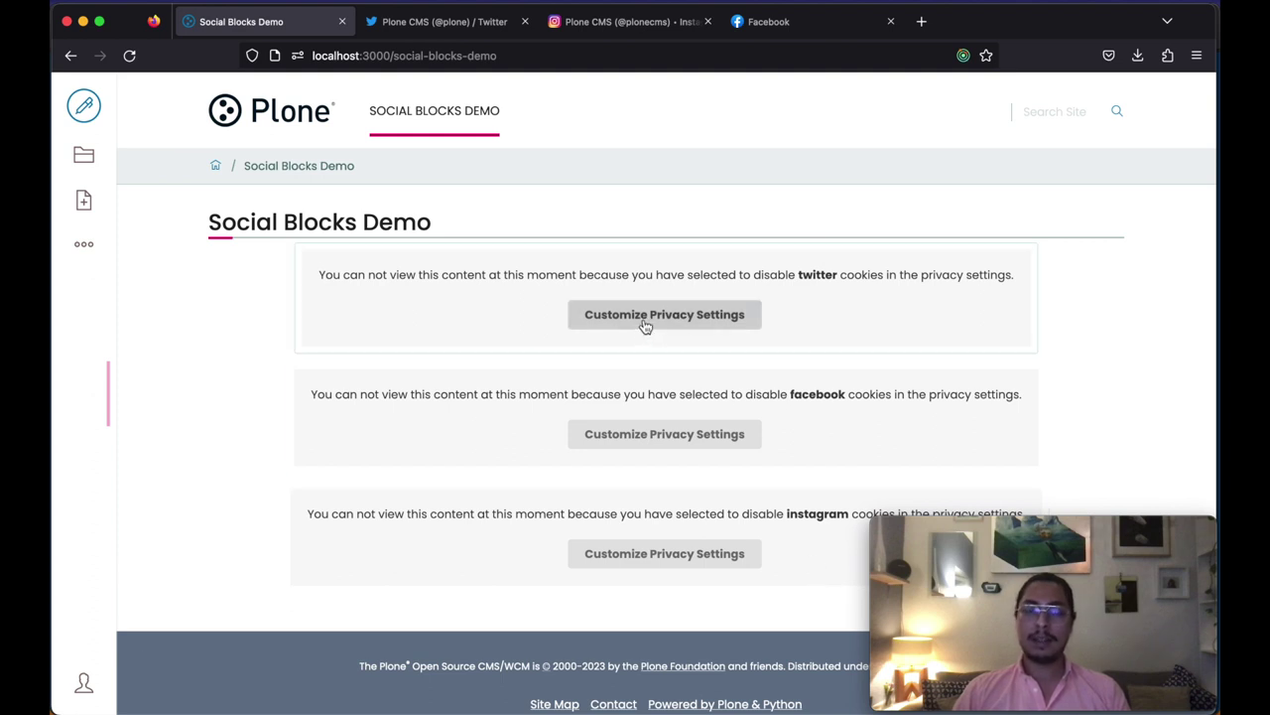
# Step: Allow Twitter cookies in the Privacy Notice and save the choice
pyautogui.click(644, 315)
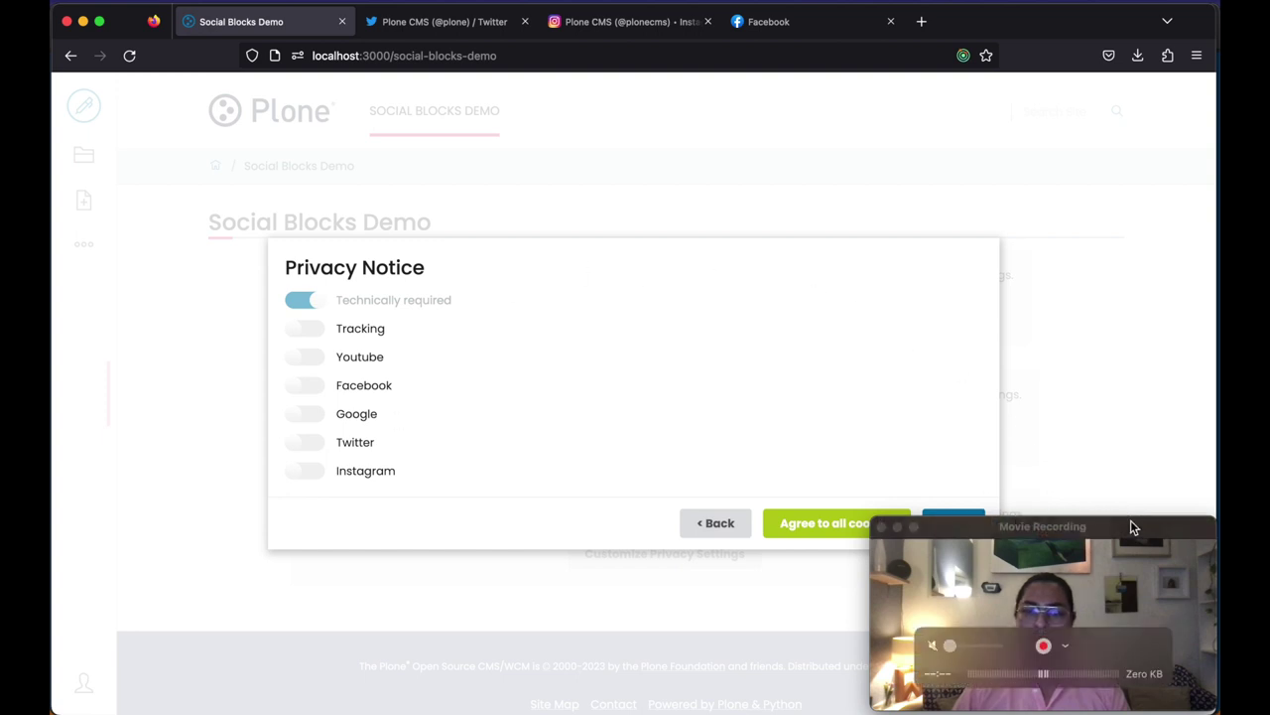
pyautogui.moveTo(1129, 527); pyautogui.dragTo(1137, 95)
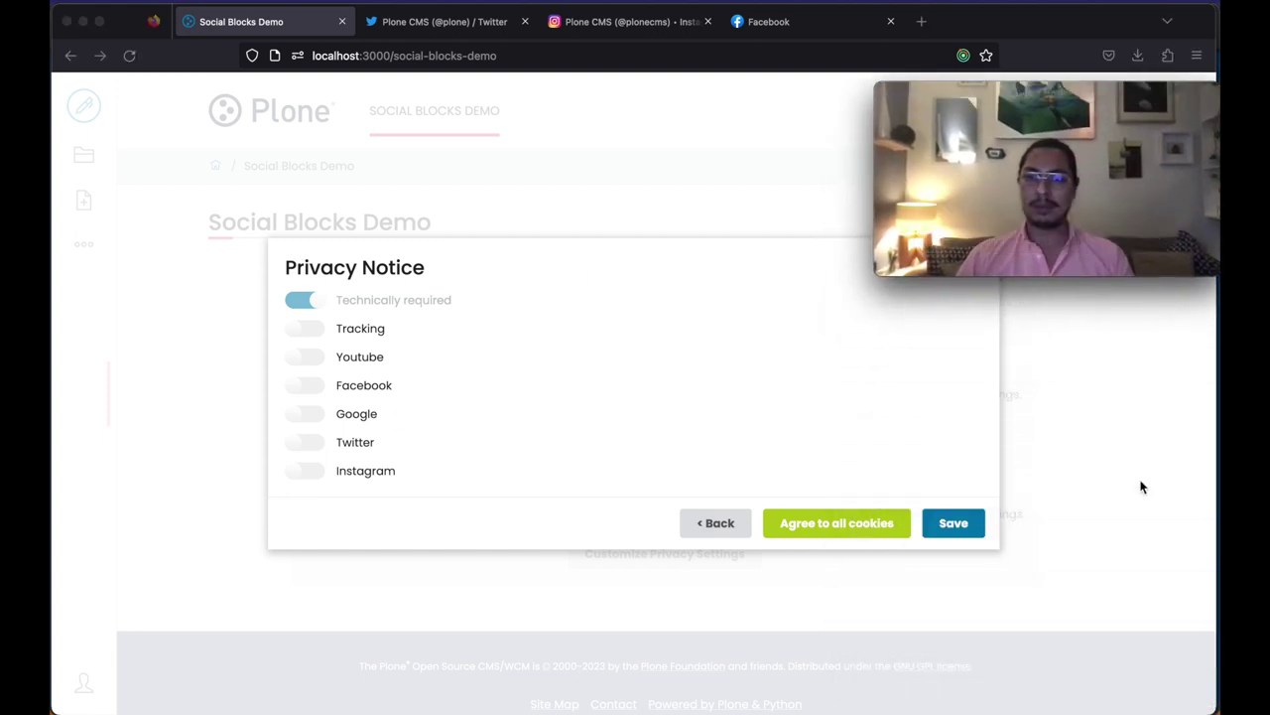
pyautogui.click(303, 442)
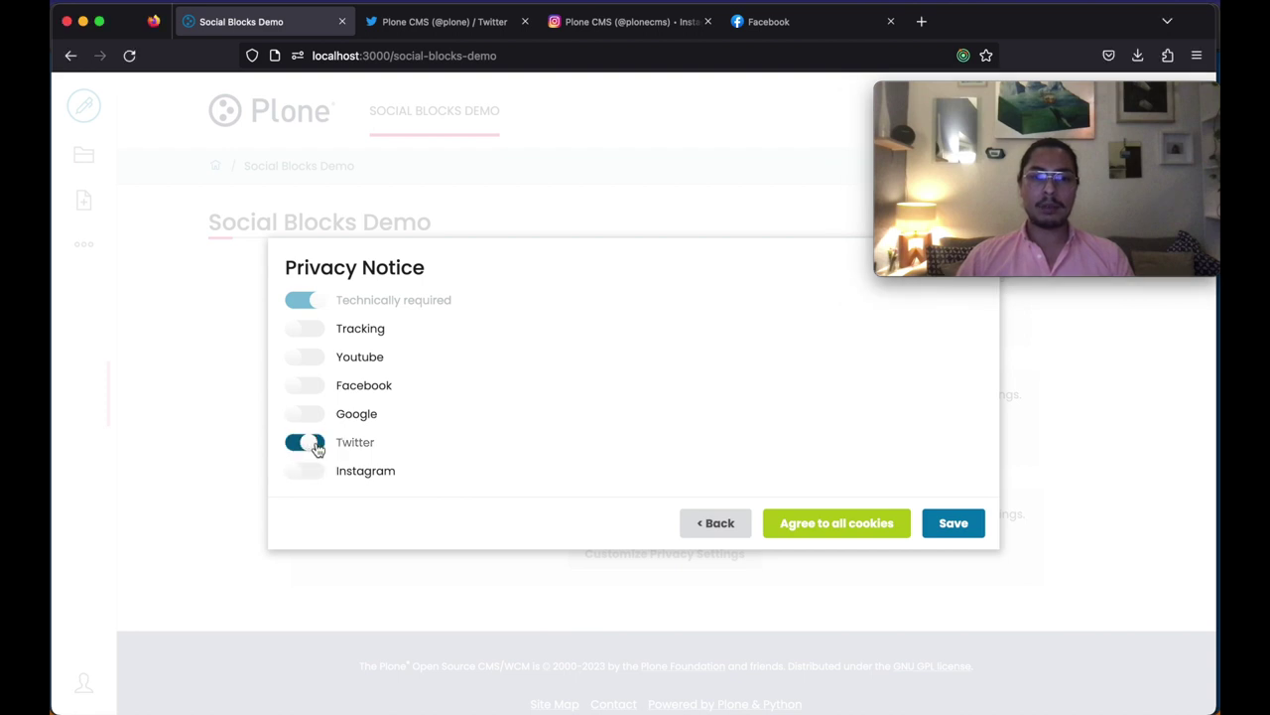
pyautogui.click(954, 525)
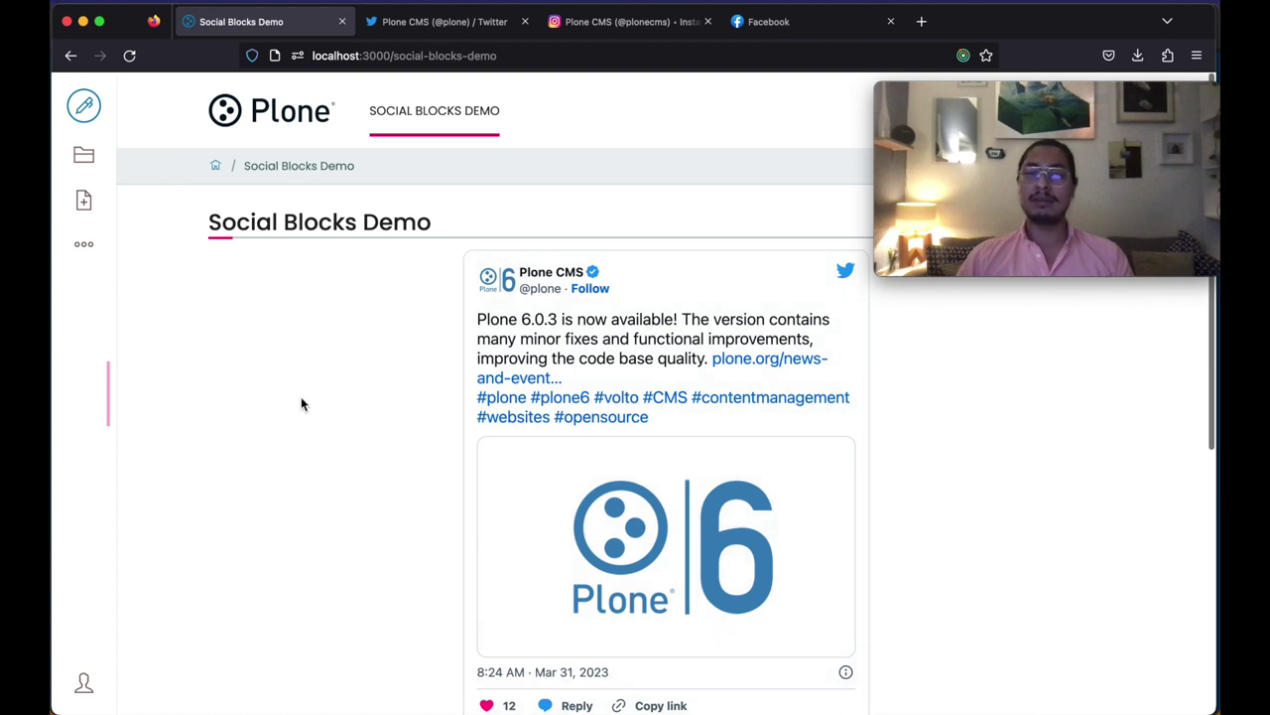
# Step: Check the page's embeds, with the tweet now showing, then reopen the privacy settings
pyautogui.scroll(-1, 300, 403)
pyautogui.scroll(-3, 302, 403)
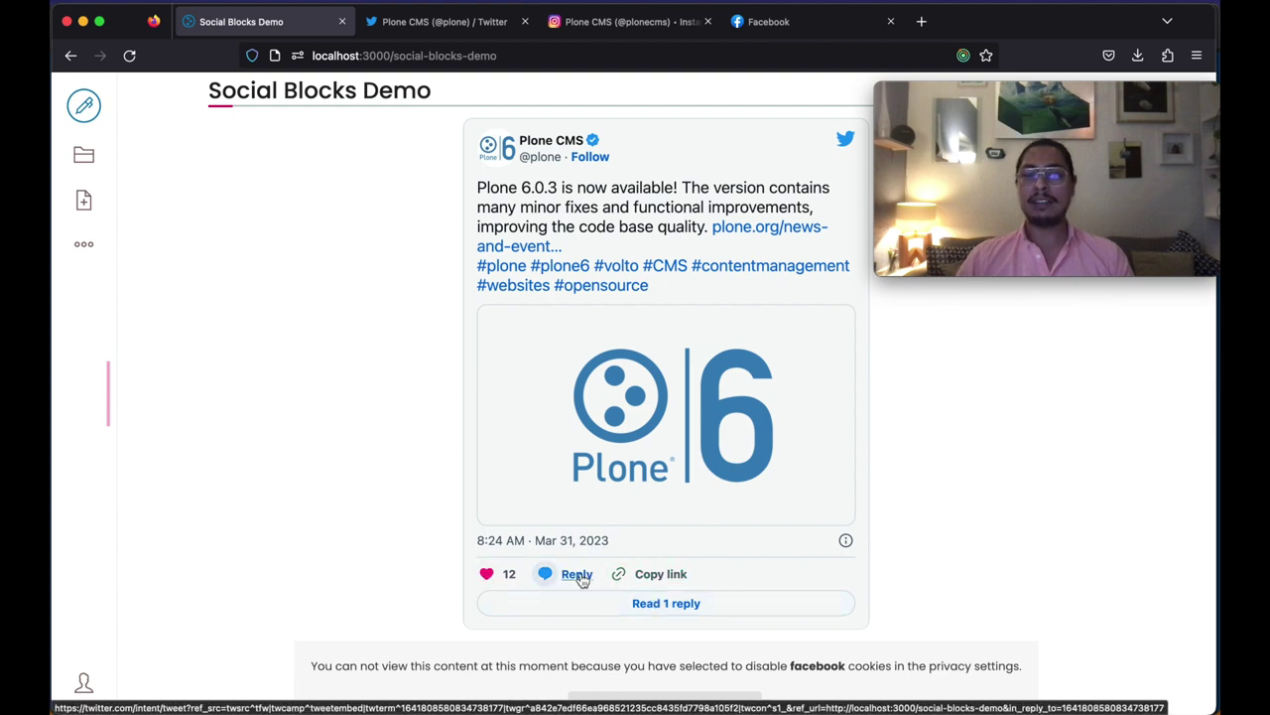
pyautogui.scroll(1, 600, 392)
pyautogui.scroll(3, 595, 387)
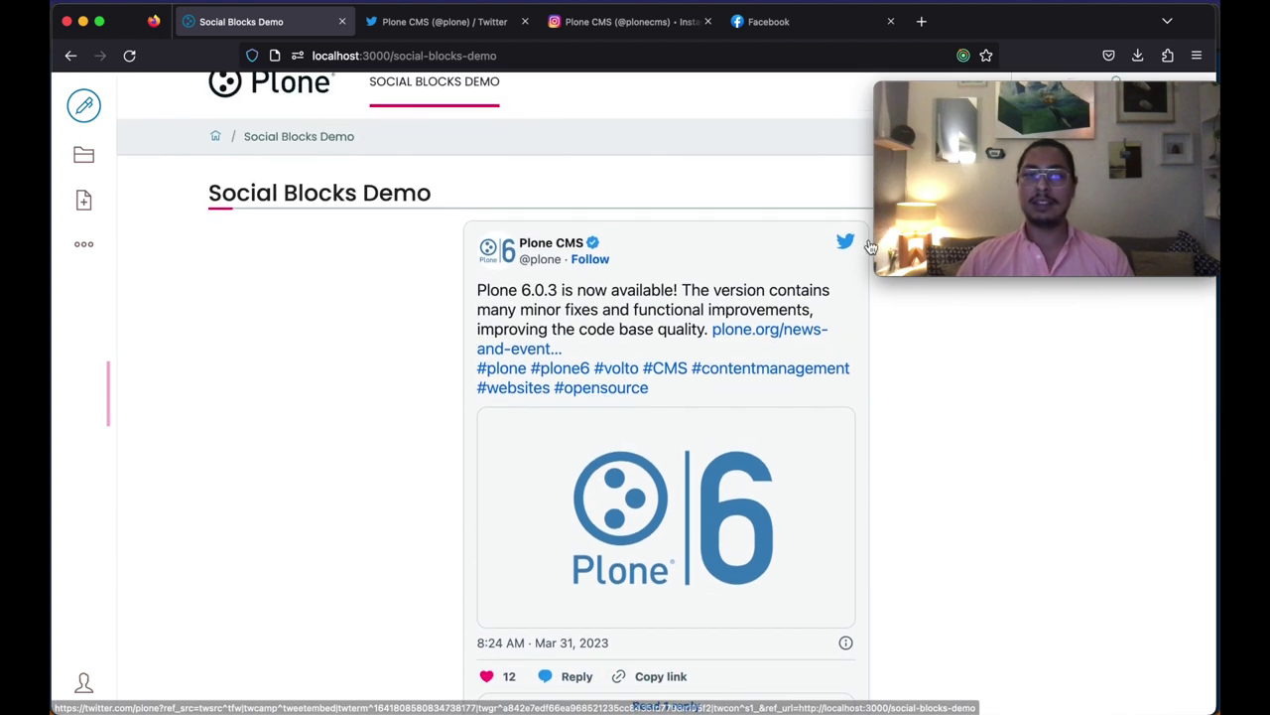
pyautogui.scroll(-3, 581, 280)
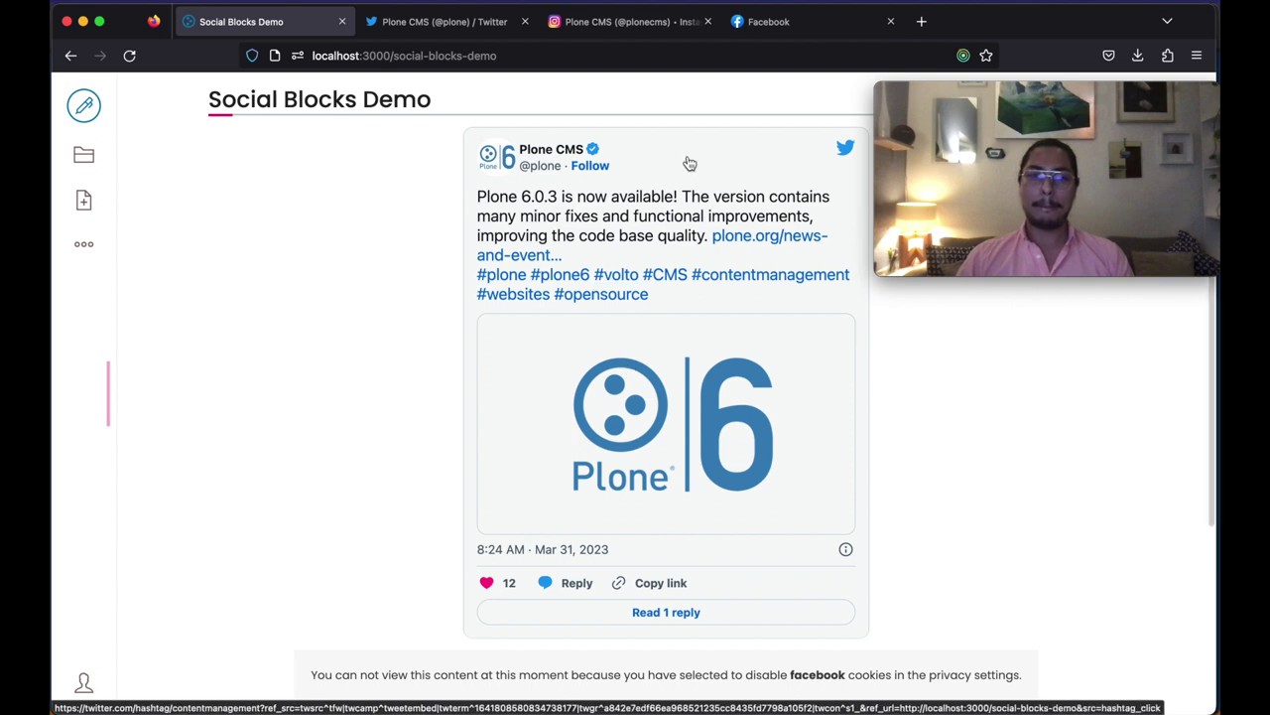
pyautogui.scroll(-3, 626, 347)
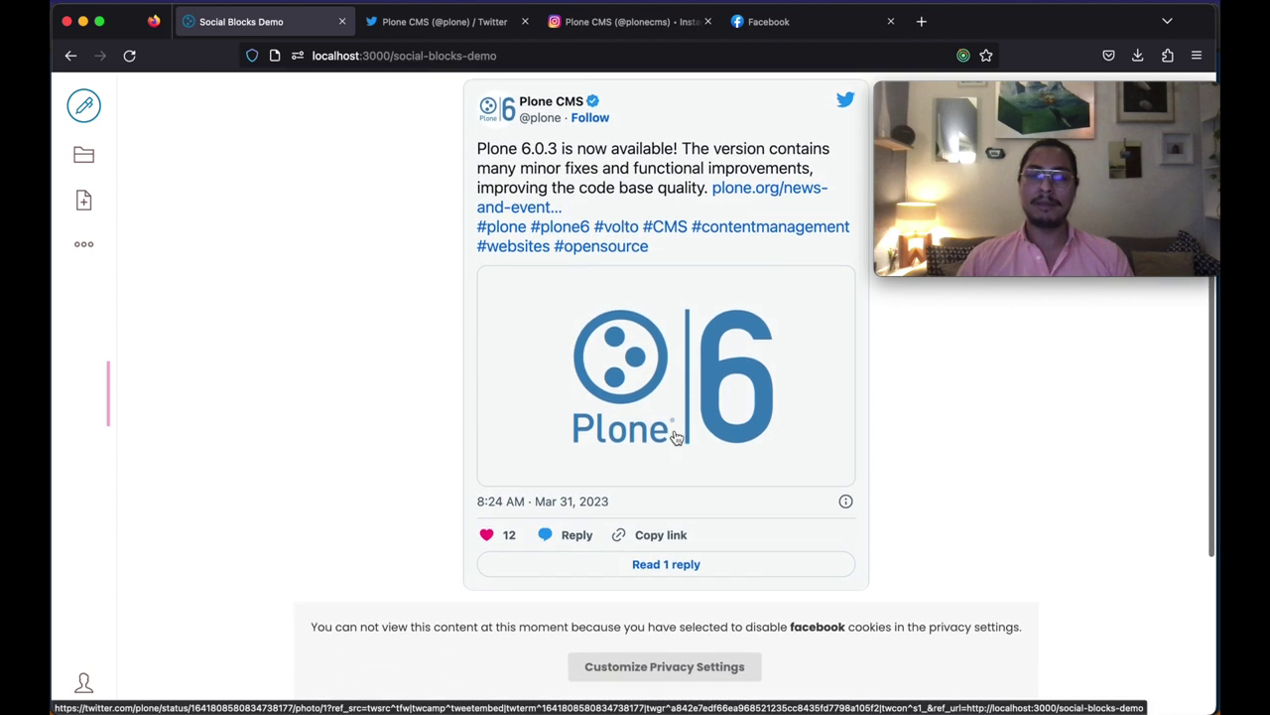
pyautogui.scroll(-3, 834, 576)
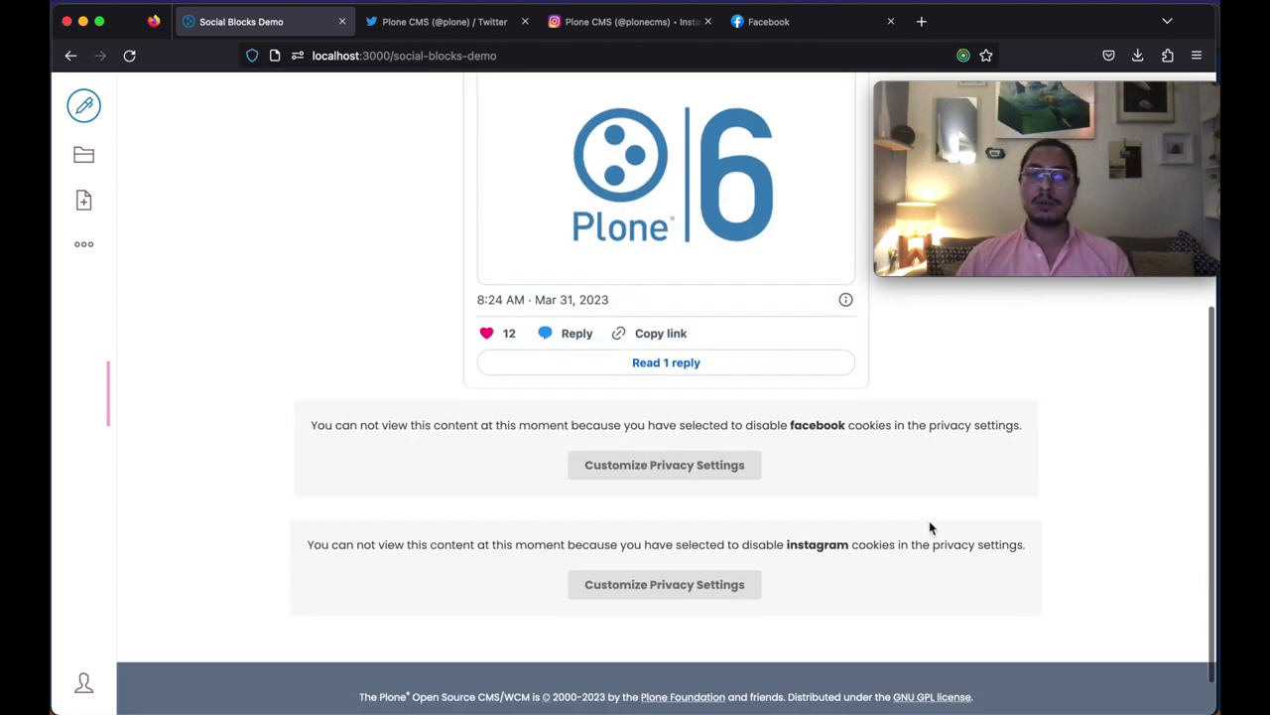
pyautogui.click(635, 464)
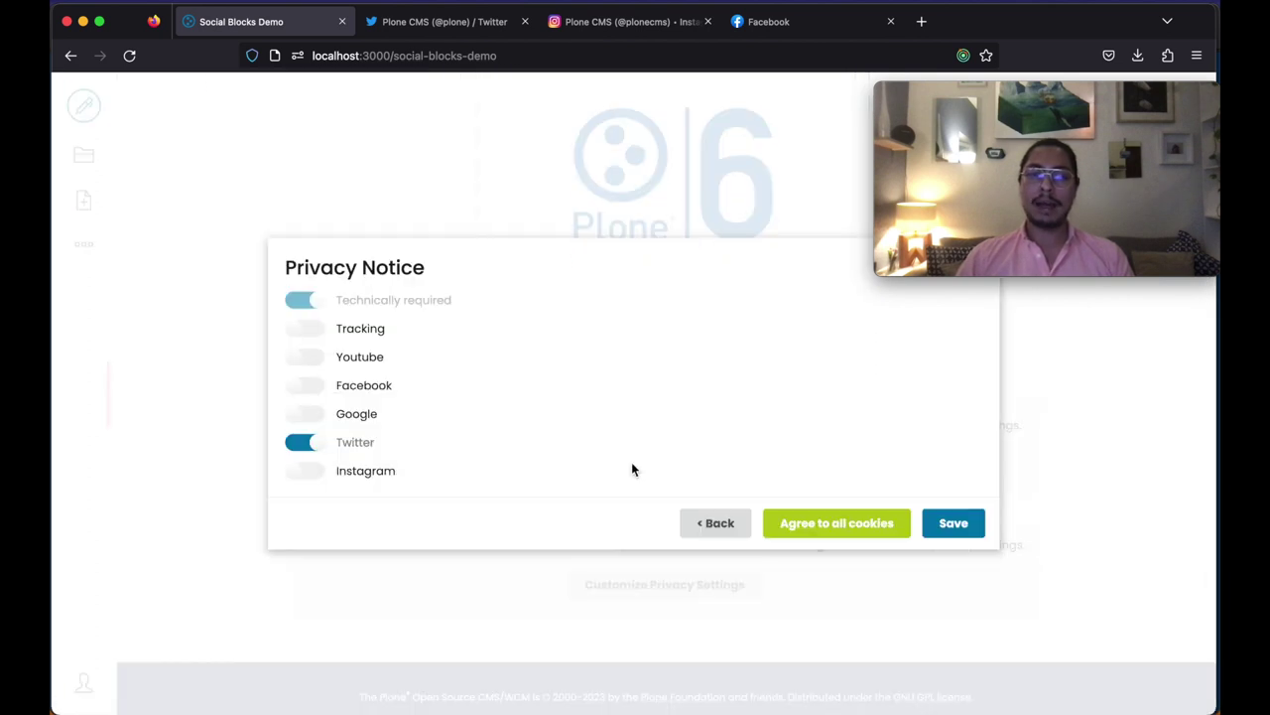
# Step: Agree to all cookies and scroll through the now-loaded Facebook and Instagram embeds
pyautogui.click(851, 536)
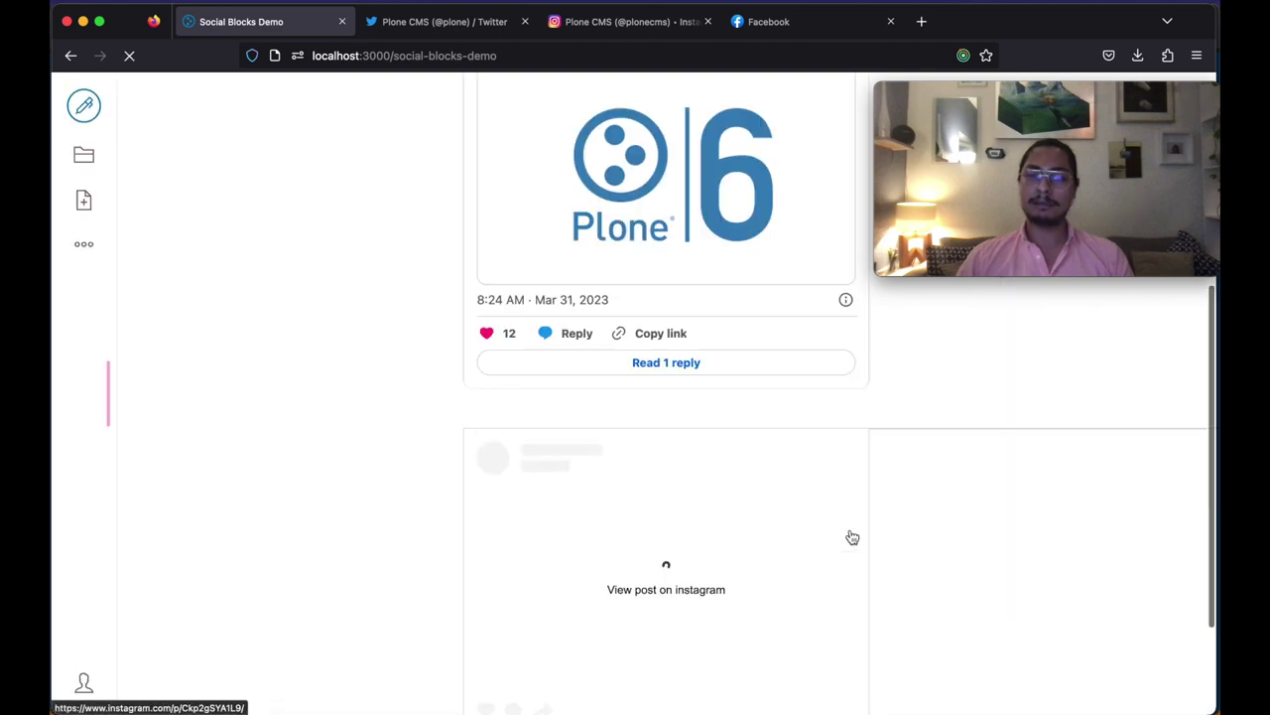
pyautogui.scroll(-2, 343, 397)
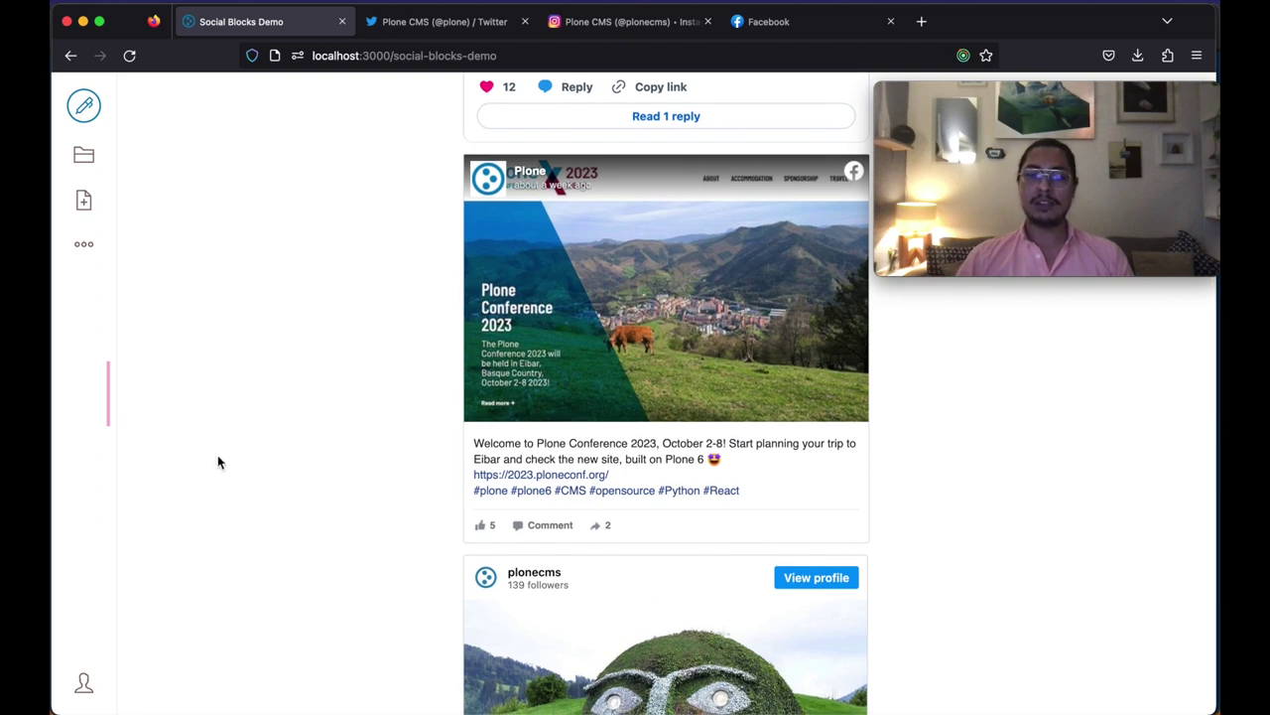
pyautogui.scroll(-3, 219, 459)
pyautogui.scroll(-3, 615, 475)
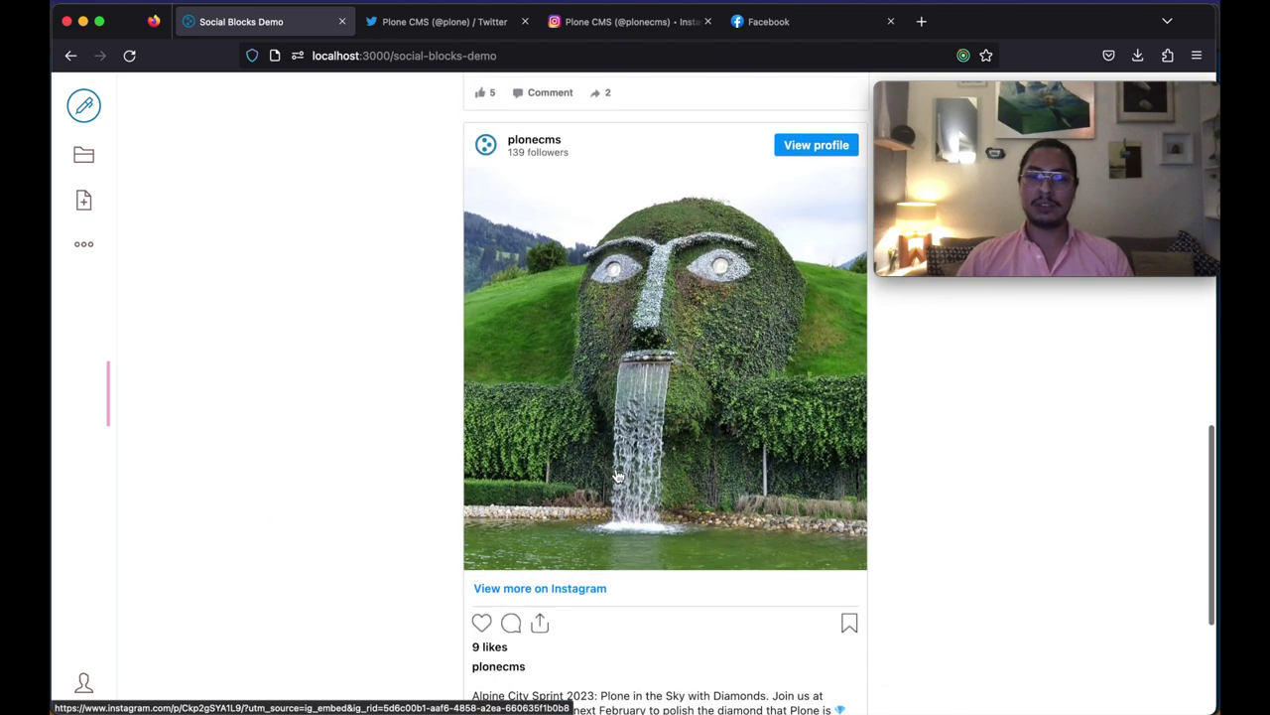
pyautogui.scroll(-3, 617, 476)
pyautogui.scroll(15, 617, 476)
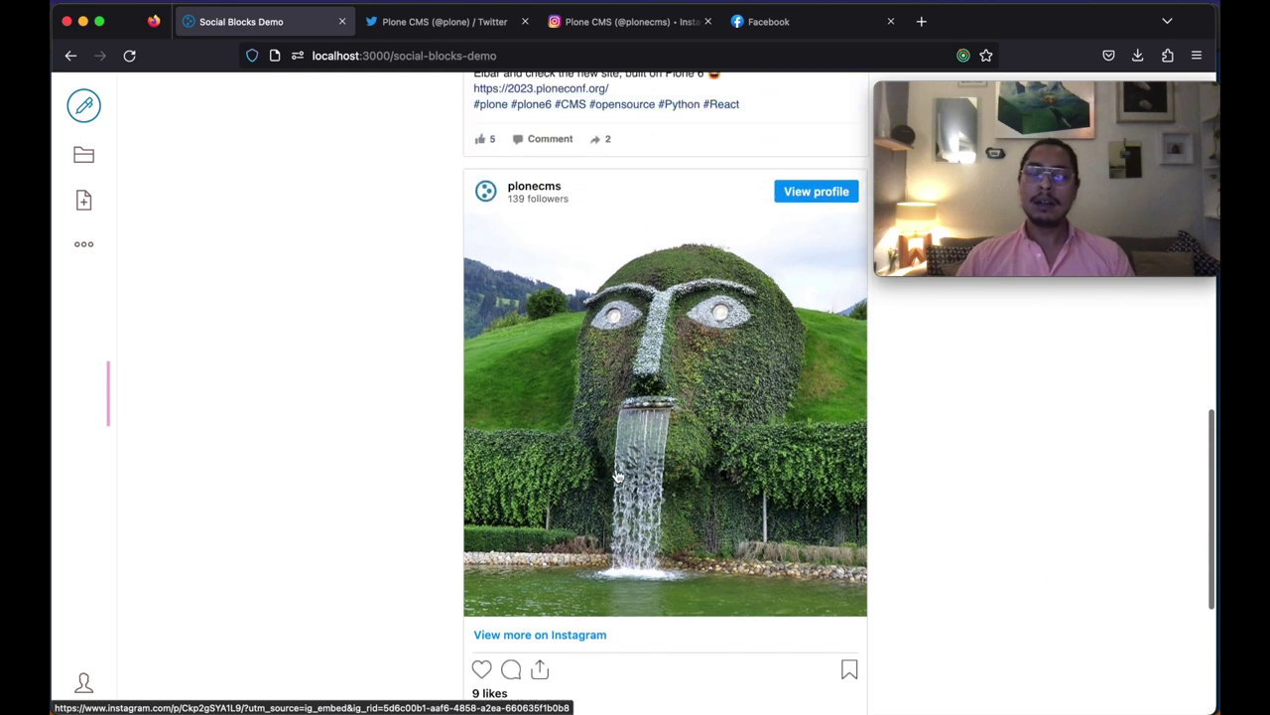
pyautogui.scroll(2, 618, 476)
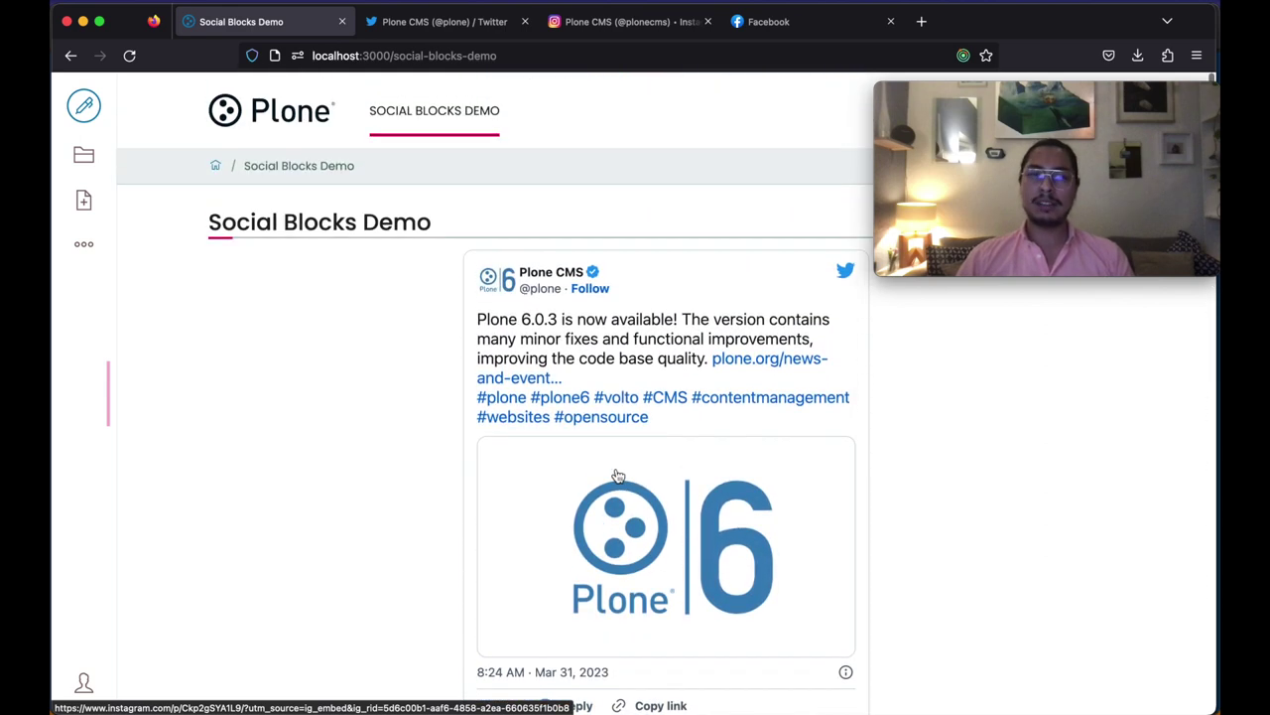
# Step: Return to the top of the page and switch it into edit mode
pyautogui.moveTo(1121, 97)
pyautogui.moveTo(1122, 94); pyautogui.dragTo(1119, 565)
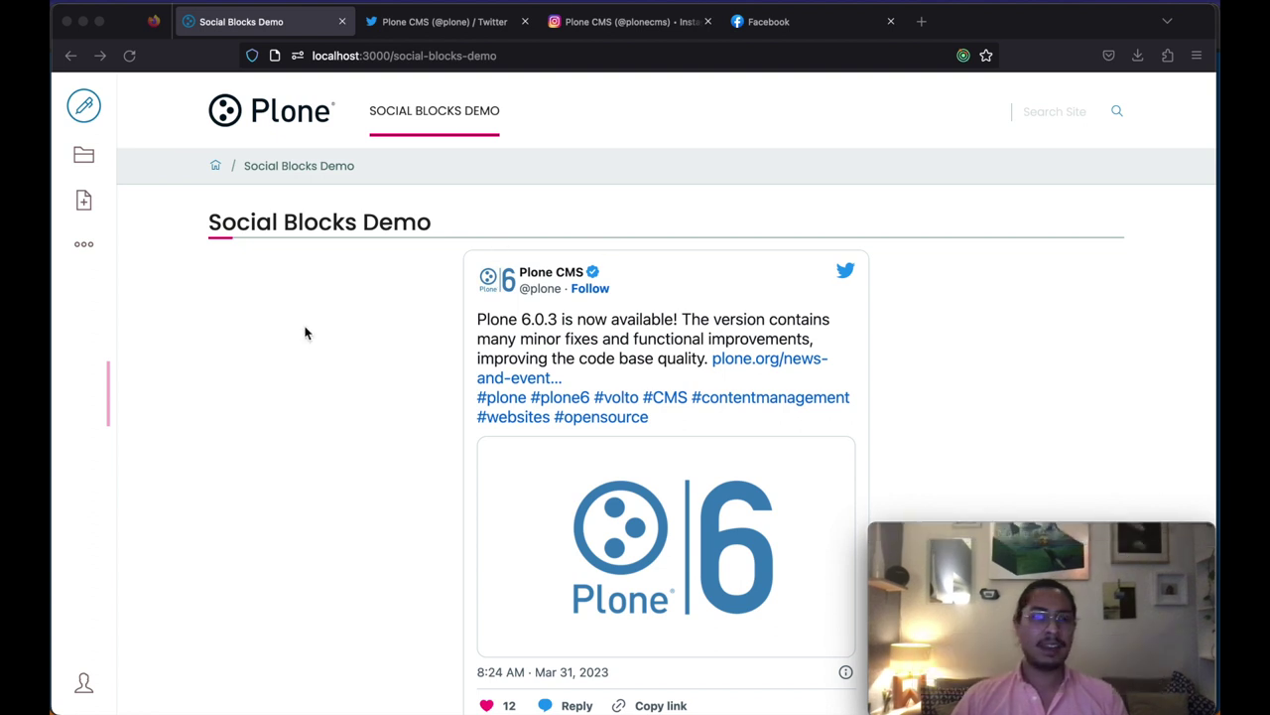
pyautogui.click(86, 109)
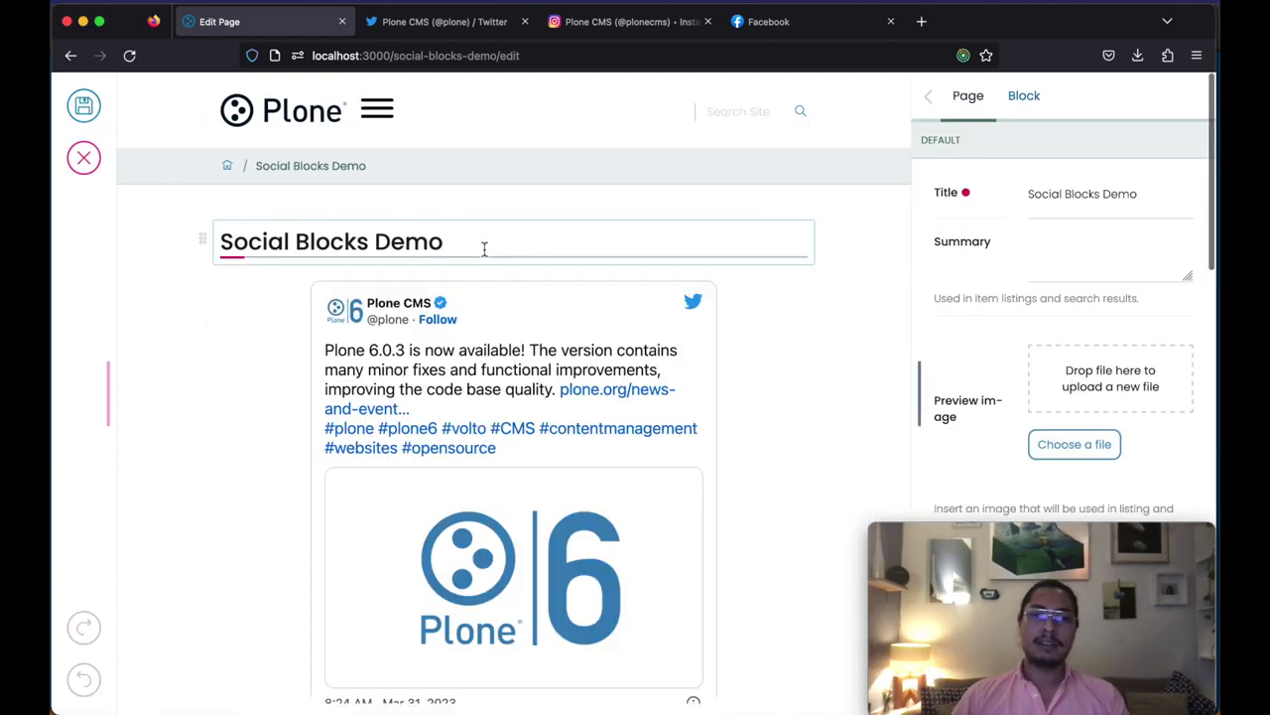
# Step: Add a 'Share a tweet!' heading below the page title
pyautogui.press('Return')
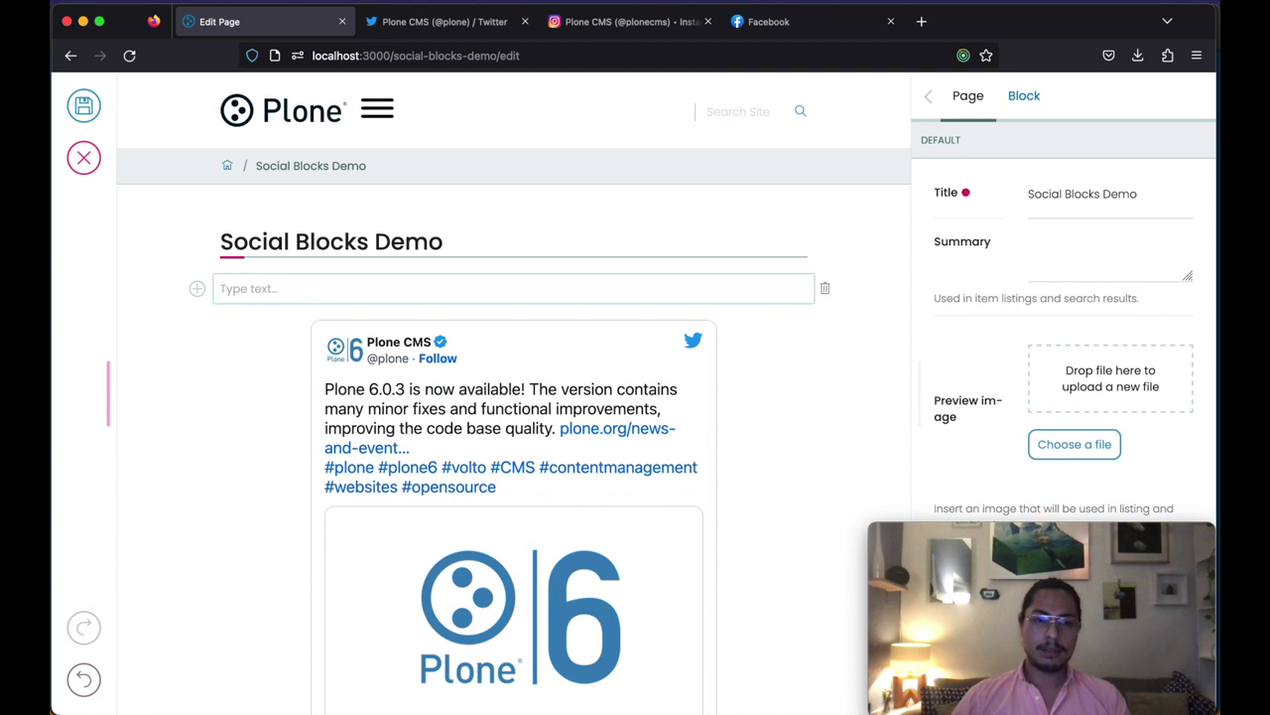
pyautogui.write('s')
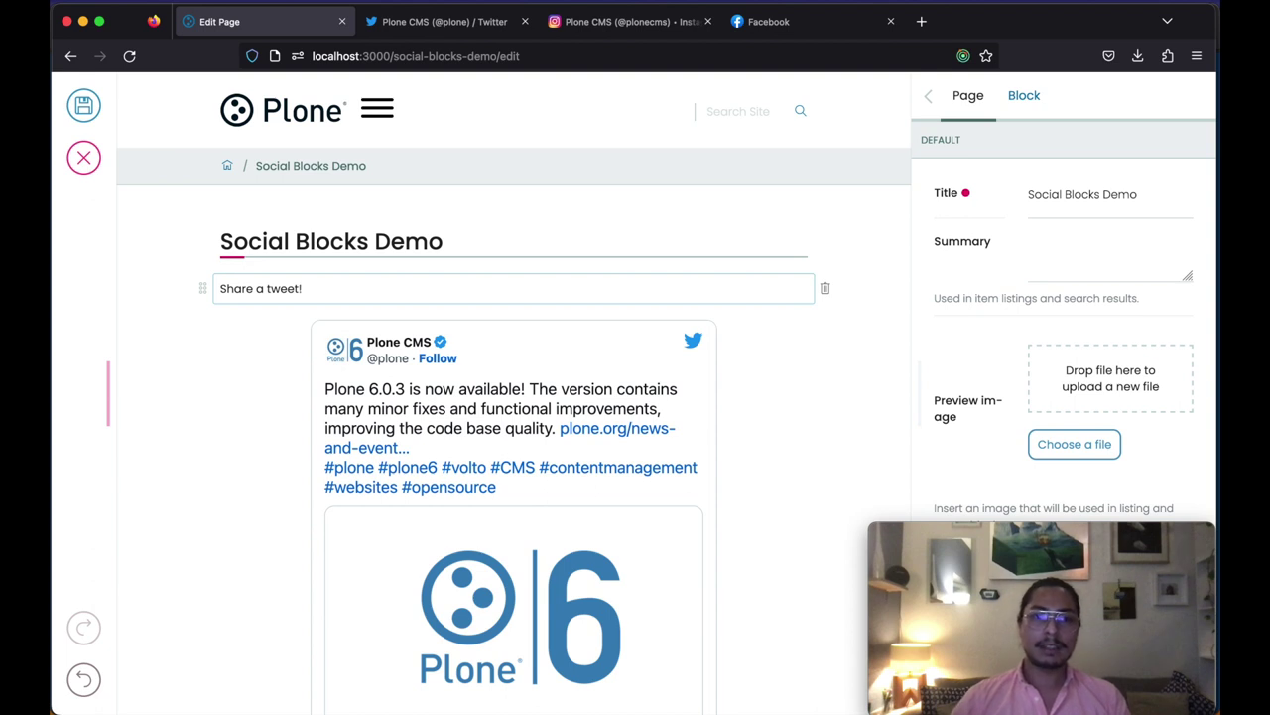
pyautogui.tripleClick(310, 287)
pyautogui.click(257, 259)
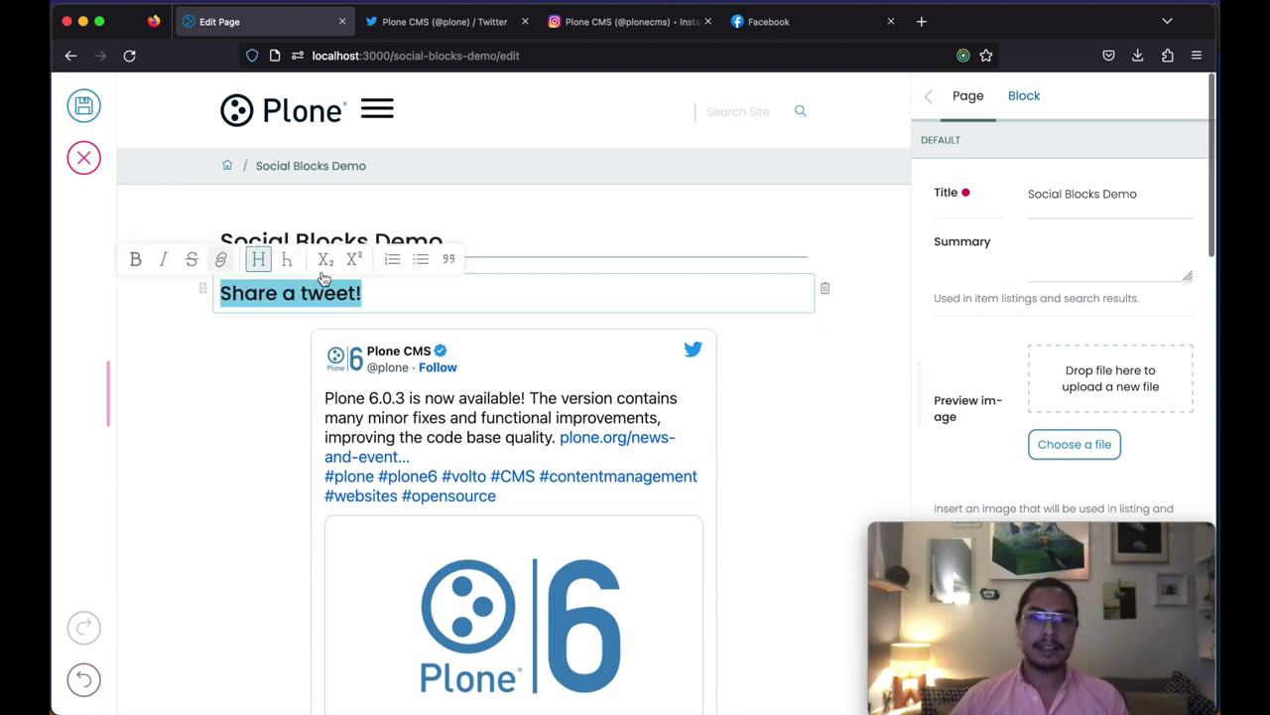
# Step: Add a lorem ipsum filler paragraph under the 'Share a tweet!' heading
pyautogui.click(482, 292)
pyautogui.press('Return')
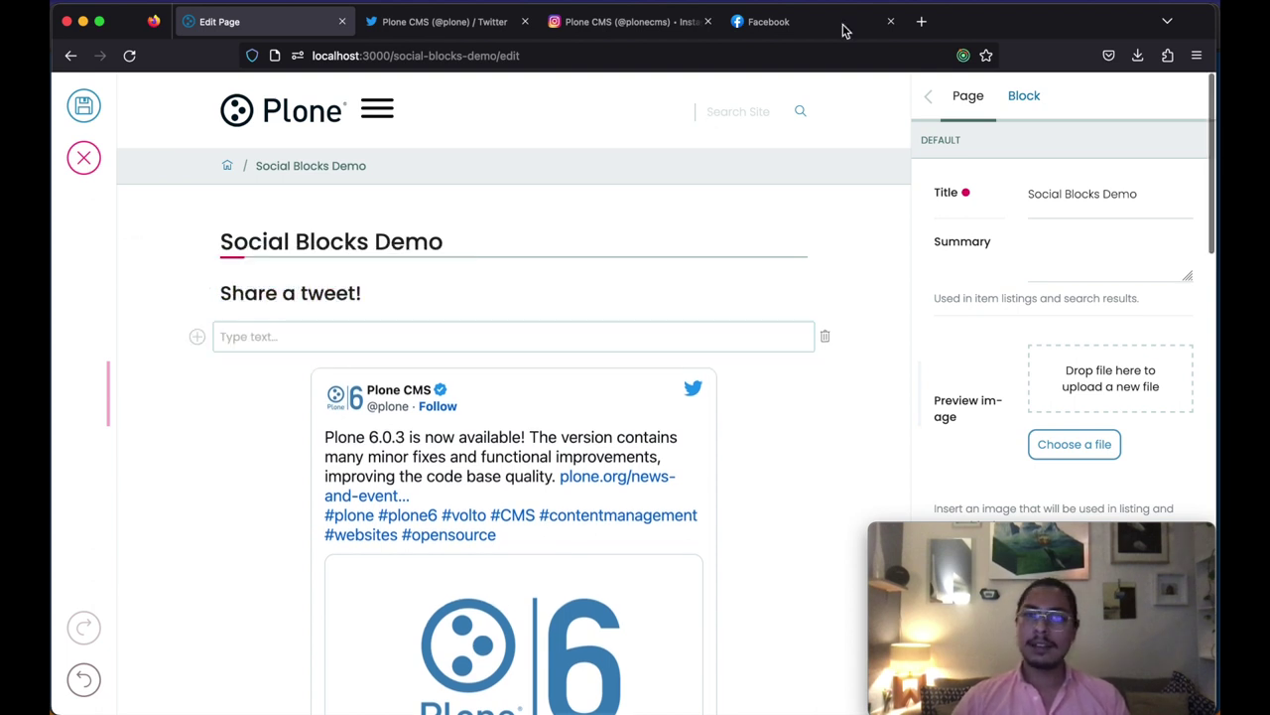
pyautogui.click(923, 94)
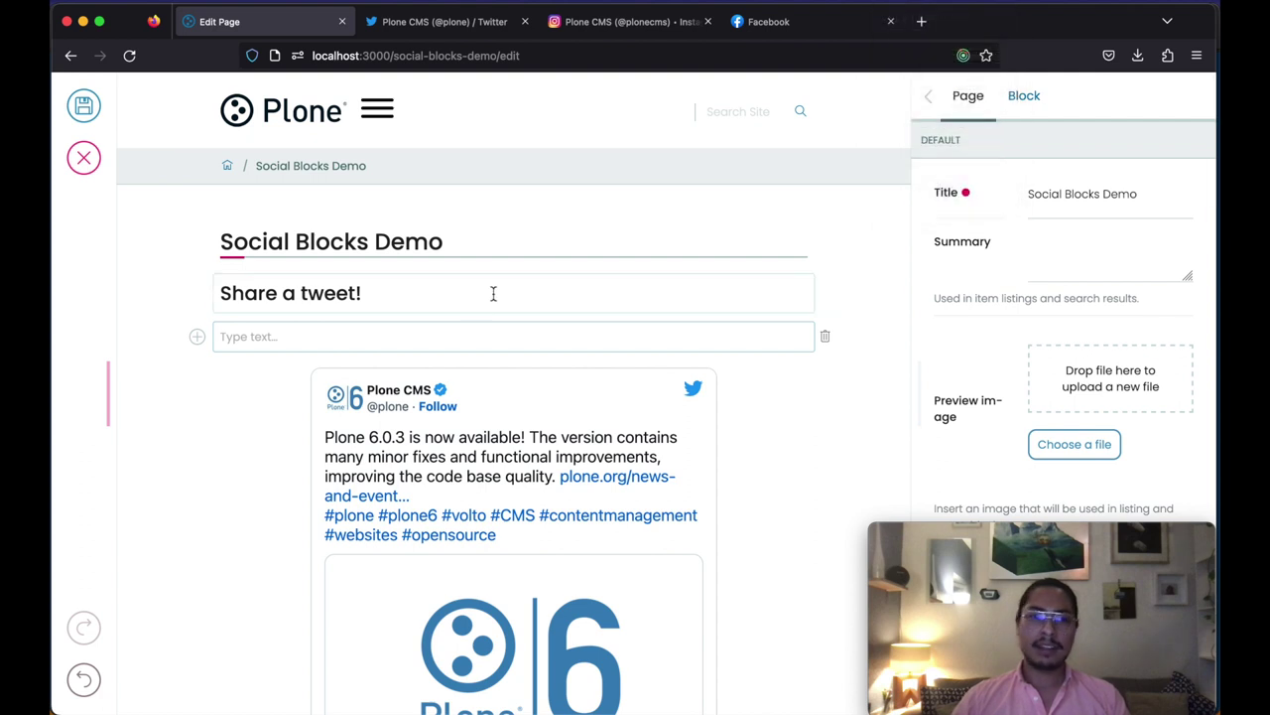
pyautogui.write('Morbi leo risus, porta ac consectetur ac, vestibulum at eros. Vestibulum id ligula porta felis euismod semper. Etiam porta sem malesuada magna mollis euismod. Maecenas sed diam eget risus varius blandit sit amet non magna.')
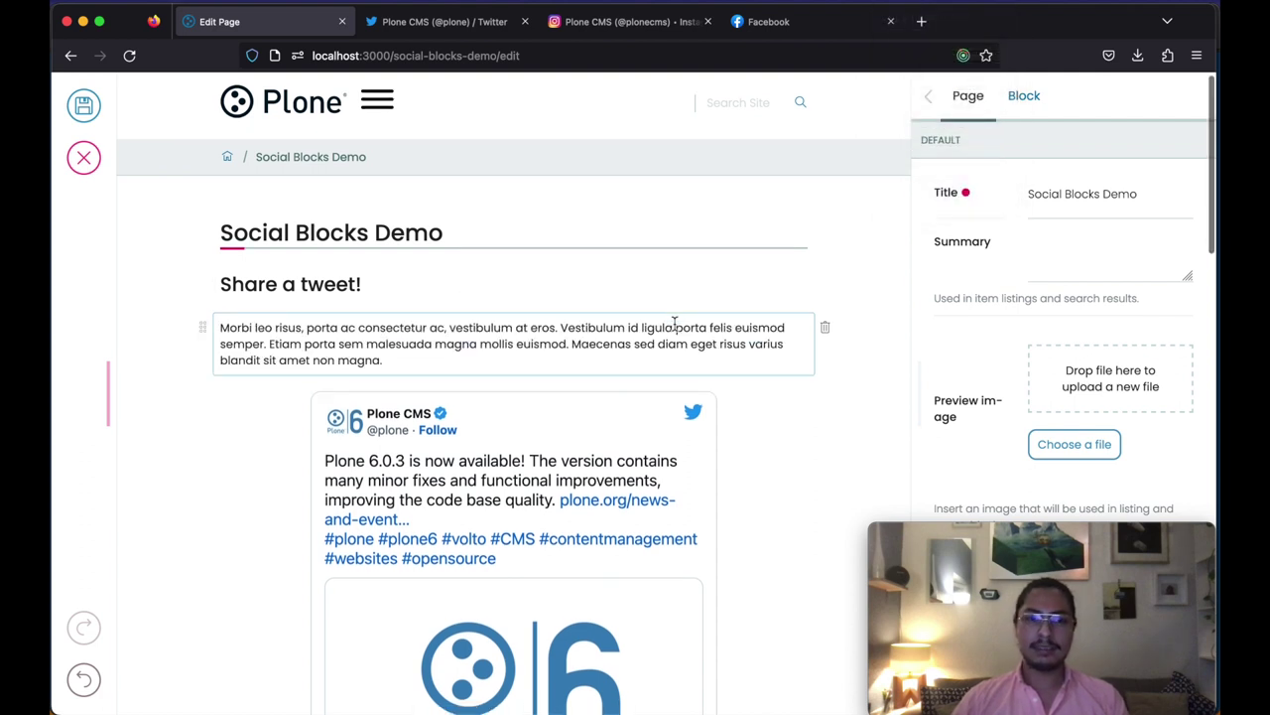
# Step: Add an empty text block below the tweet and copy another filler paragraph
pyautogui.scroll(-5, 675, 322)
pyautogui.click(779, 490)
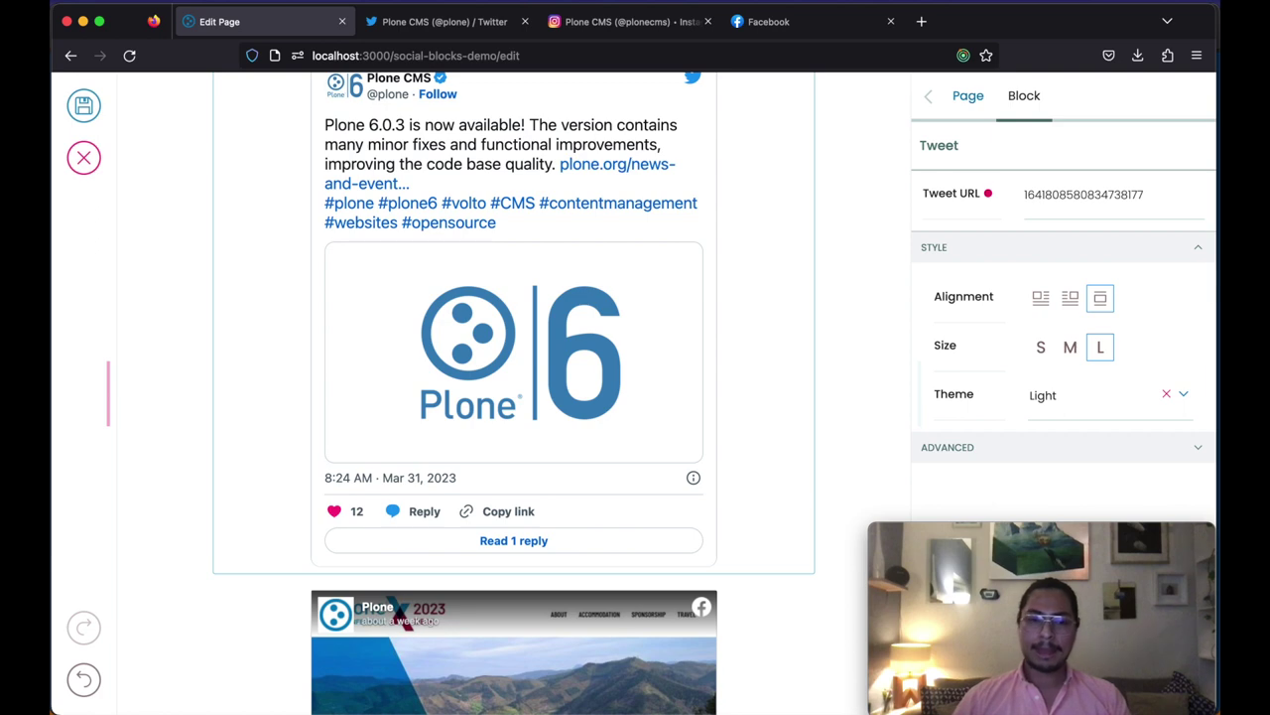
pyautogui.press('Return')
pyautogui.click(884, 6)
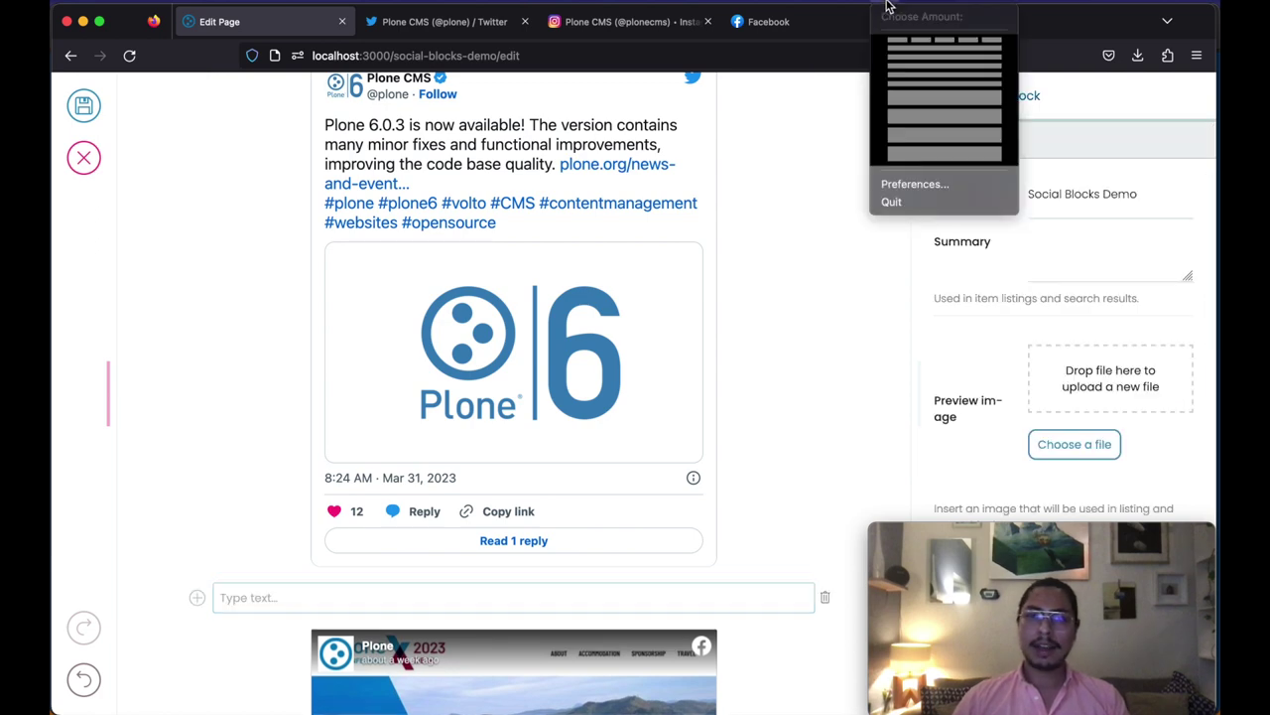
pyautogui.click(905, 95)
# Step: Paste the filler paragraph below the tweet and start a new text block
pyautogui.write('Duis mollis, est non commodo luctus, nisi erat porttitor ligula, eget lacinia odio sem nec elit. Nullam quis risus eget urna mollis ornare vel eu leo. Morbi leo risus, porta ac consectetur ac, vestibulum at eros. Integer posuere erat a ante venenatis dapibus posuere velit aliquet. Maecenas faucibus mollis interdum. Integer posuere erat a ante venenatis dapibus posuere velit aliquet. Lorem ipsum dolor sit amet, consectetur adipiscing elit.')
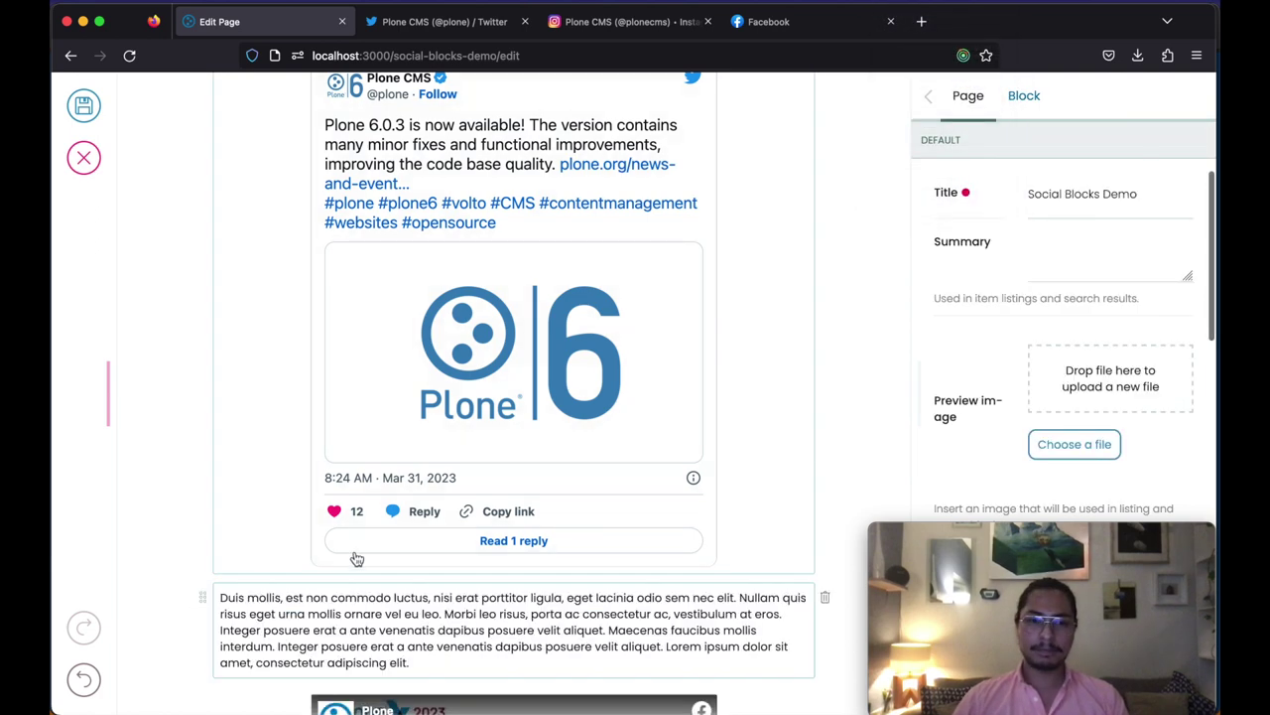
pyautogui.scroll(-5, 445, 275)
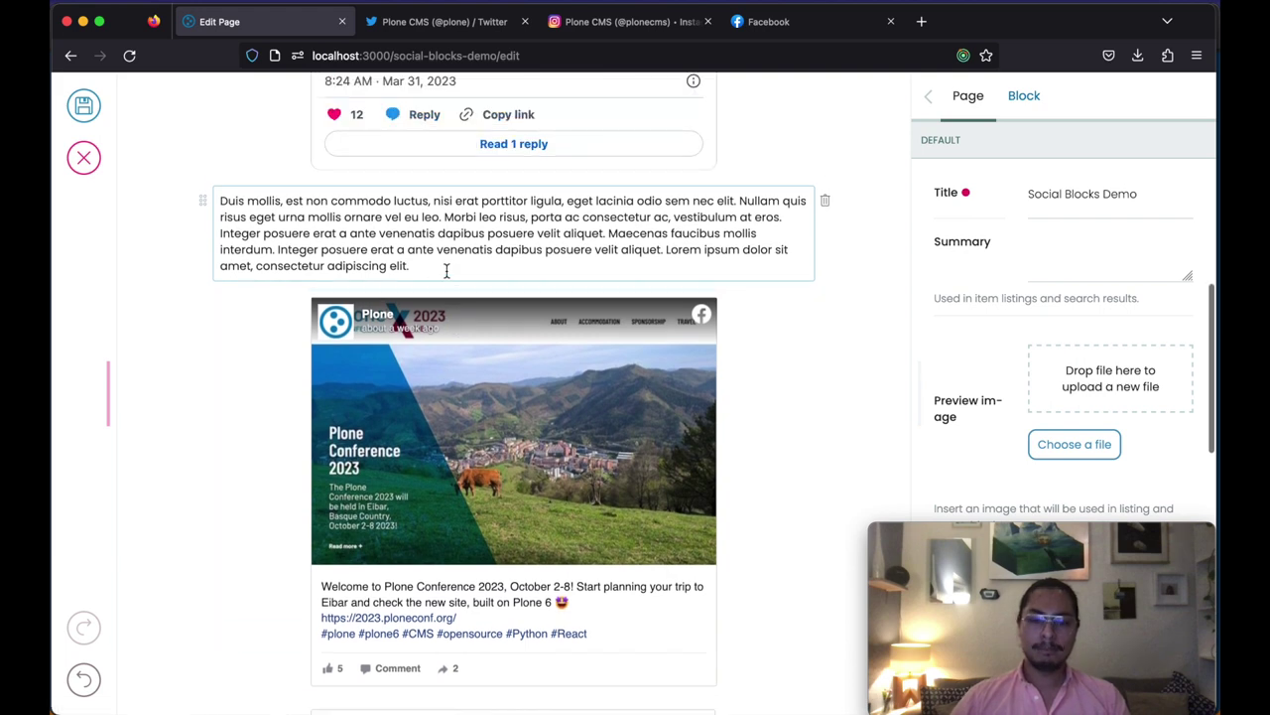
pyautogui.press('Return')
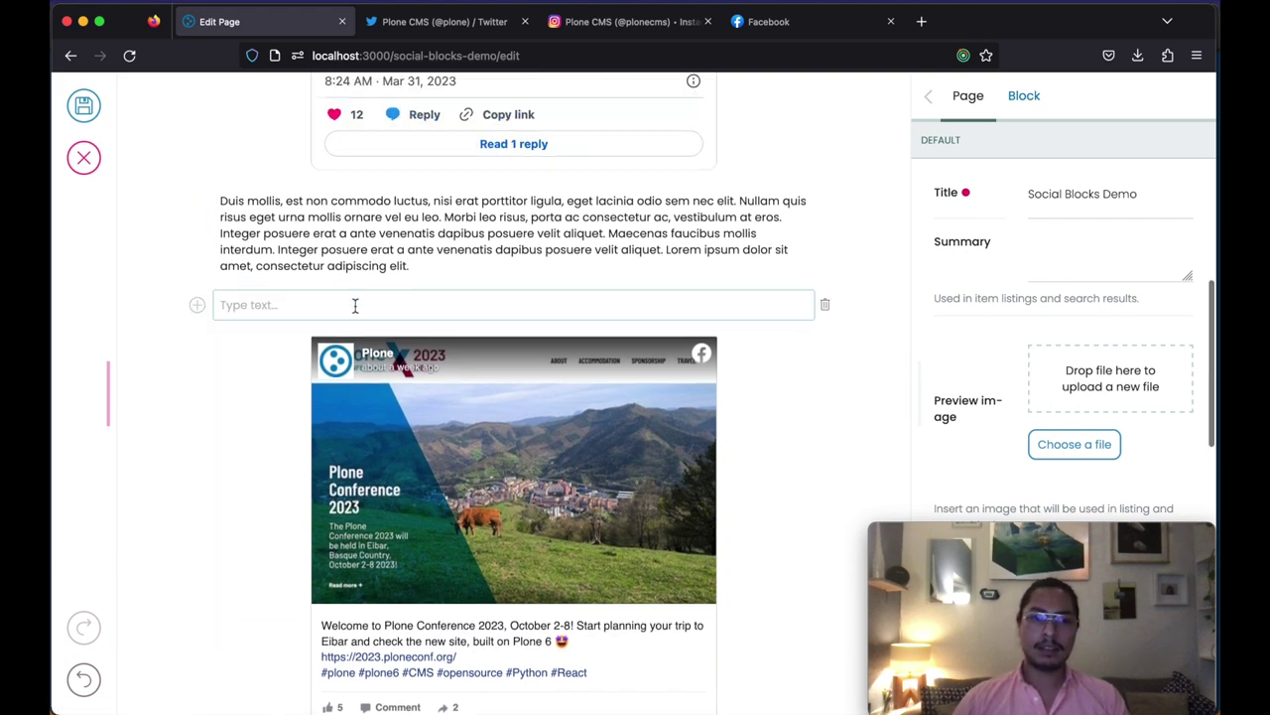
# Step: Type 'Share a Facebook post!' and format it as a heading
pyautogui.write('Sha')
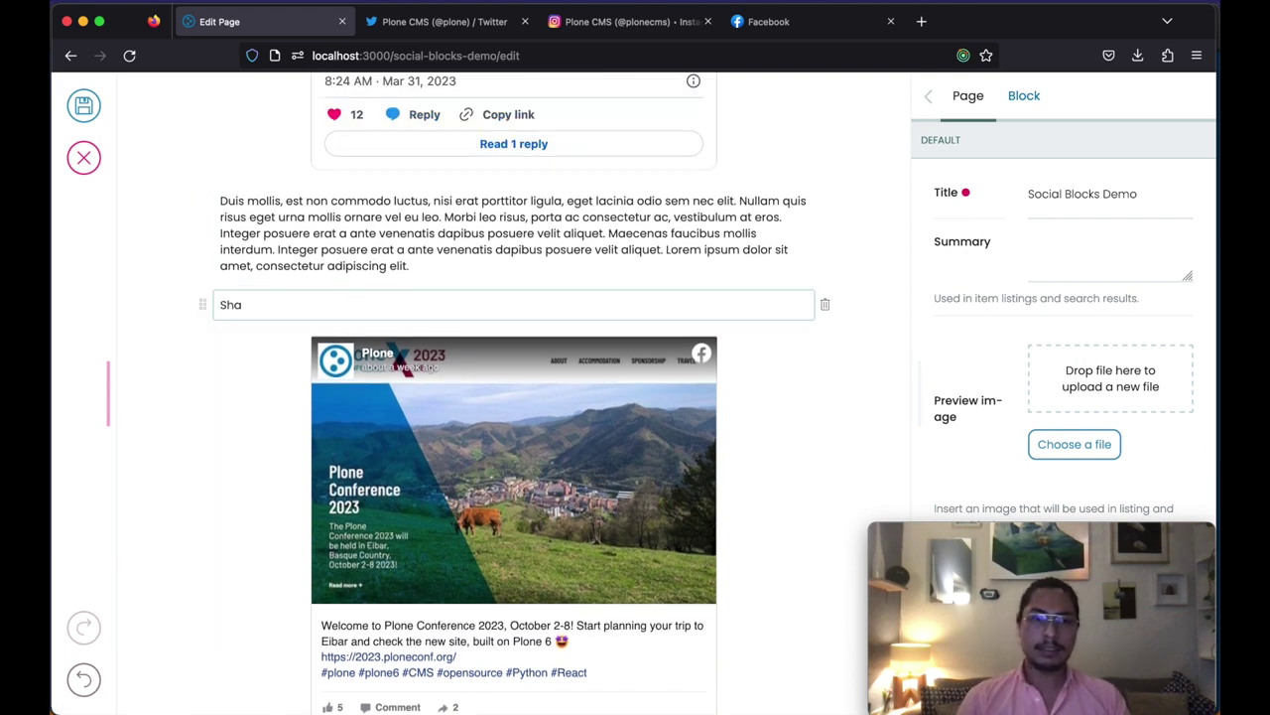
pyautogui.write('re a Facebook post!')
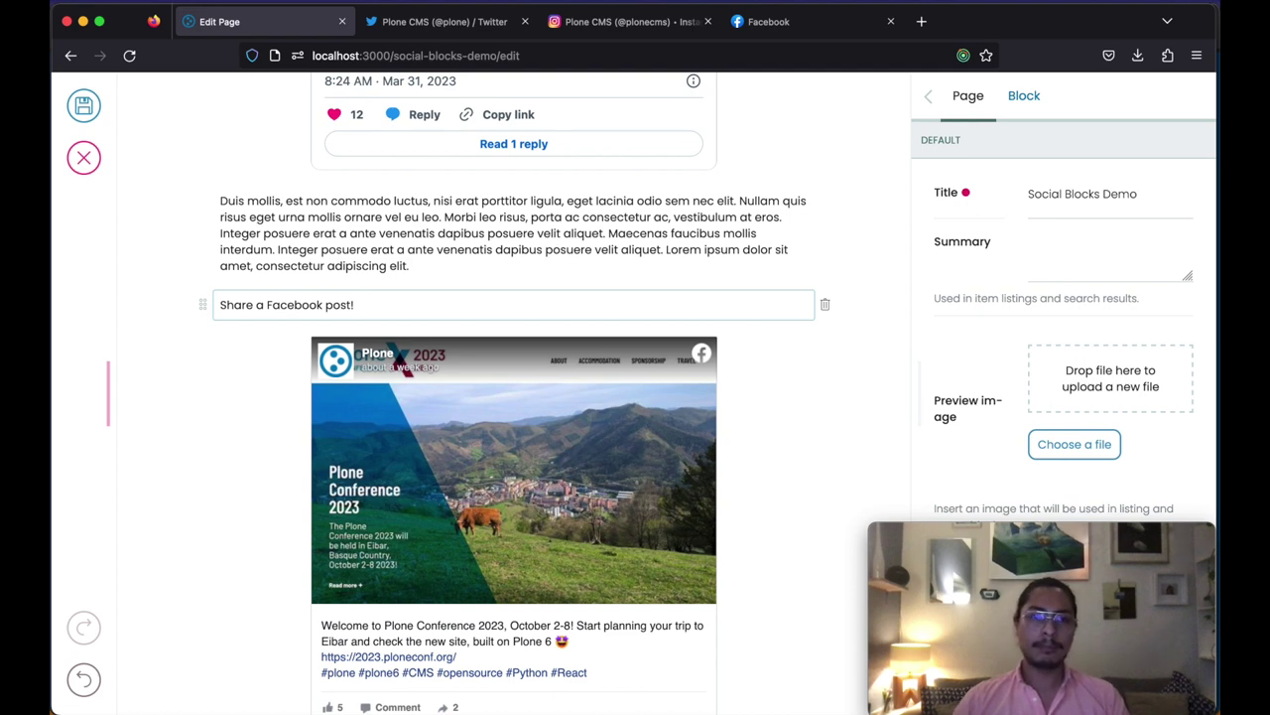
pyautogui.tripleClick(375, 302)
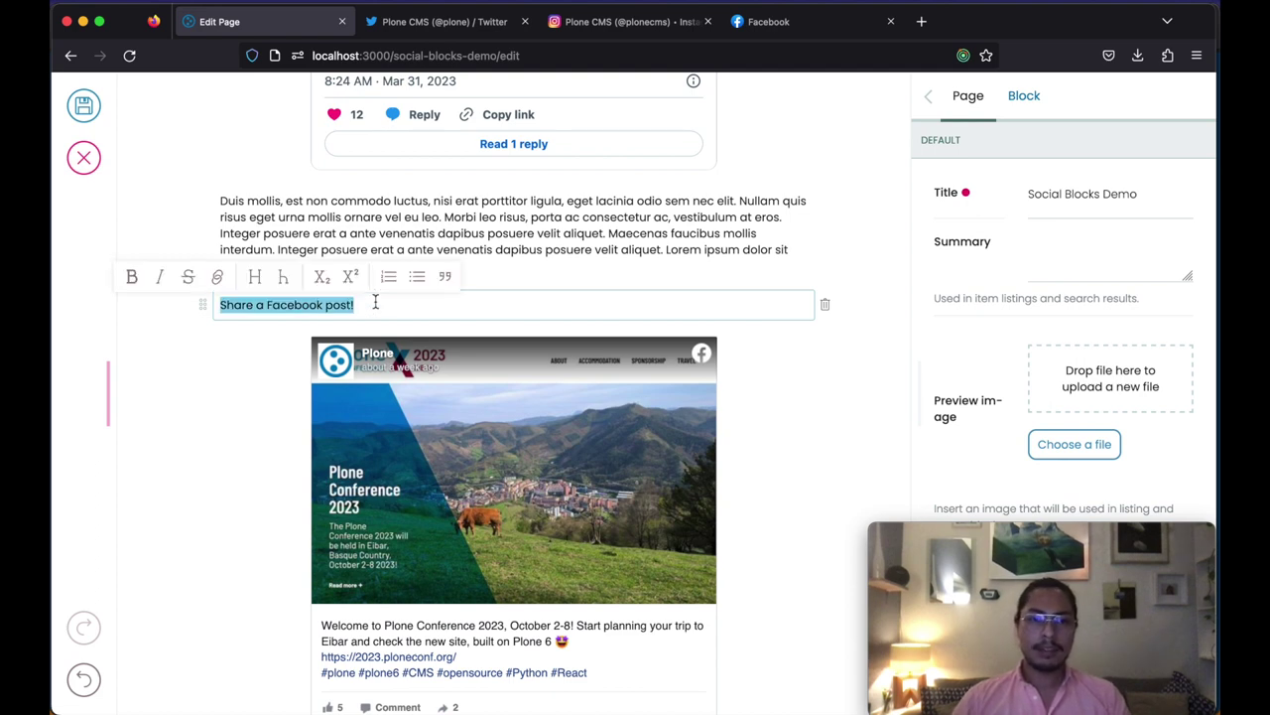
pyautogui.click(257, 278)
pyautogui.click(488, 308)
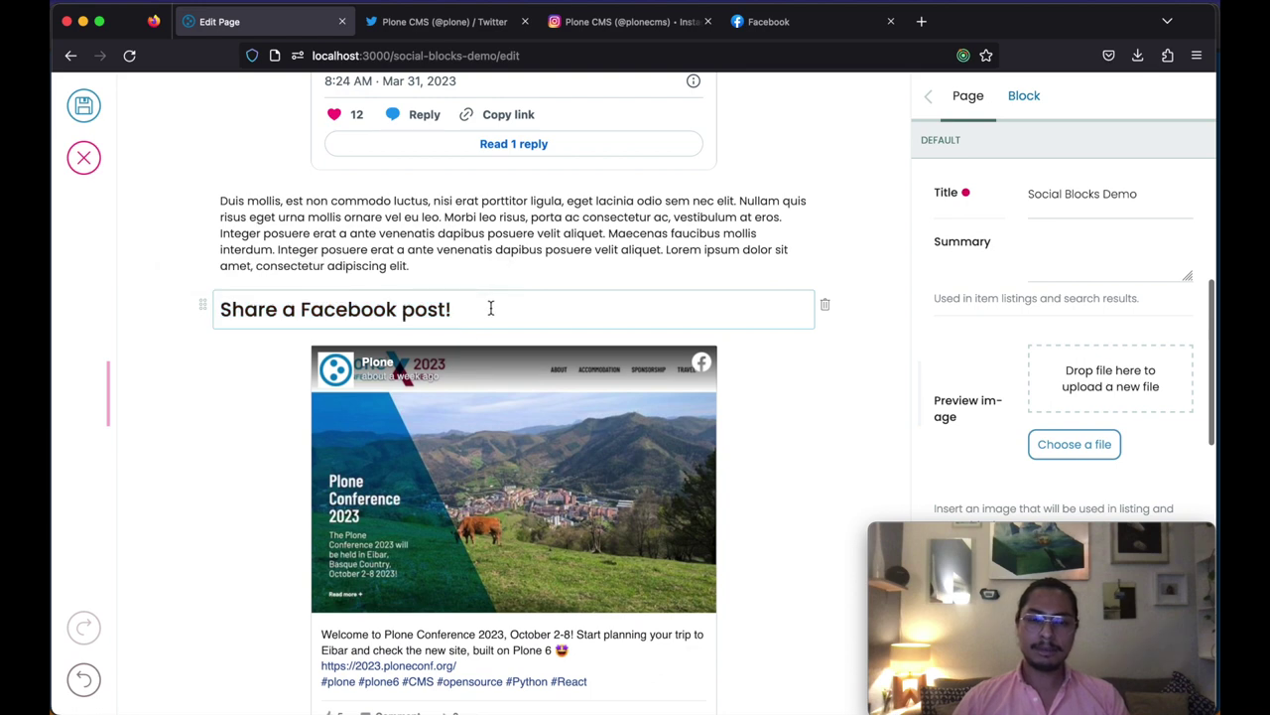
pyautogui.scroll(-3, 491, 308)
# Step: Left-align the Facebook post embed
pyautogui.click(765, 283)
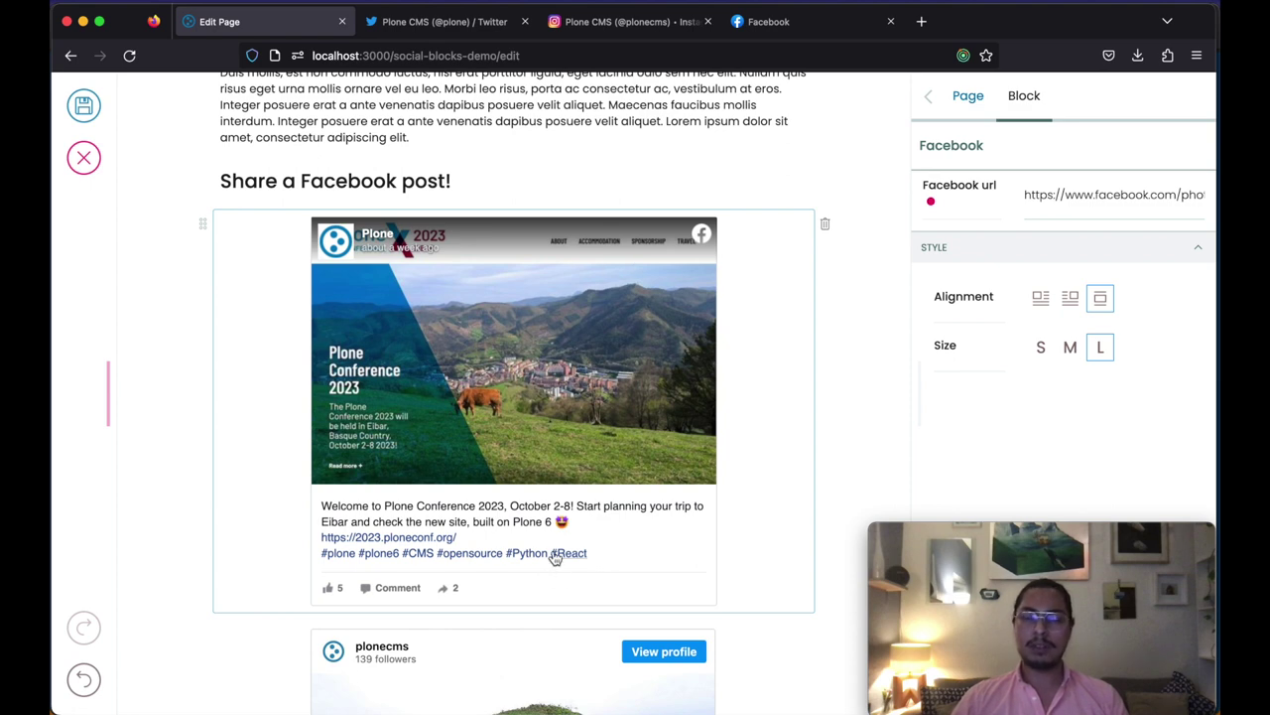
pyautogui.click(1041, 298)
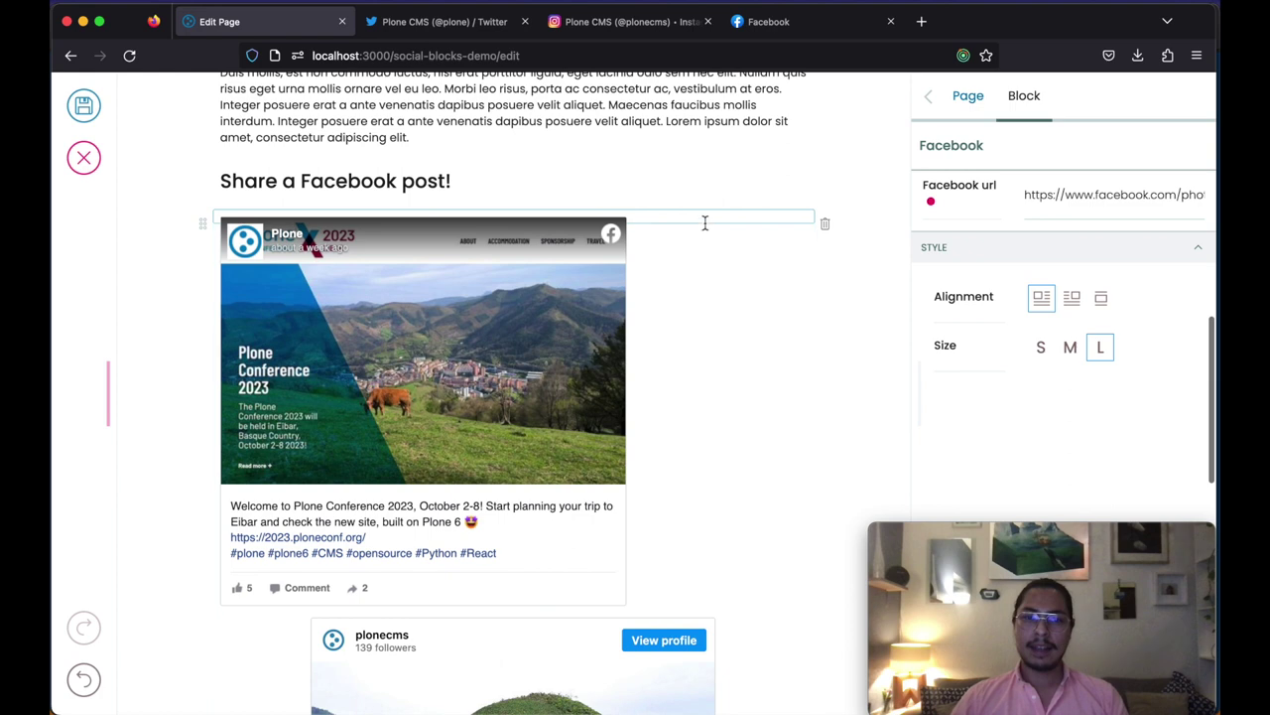
pyautogui.click(729, 218)
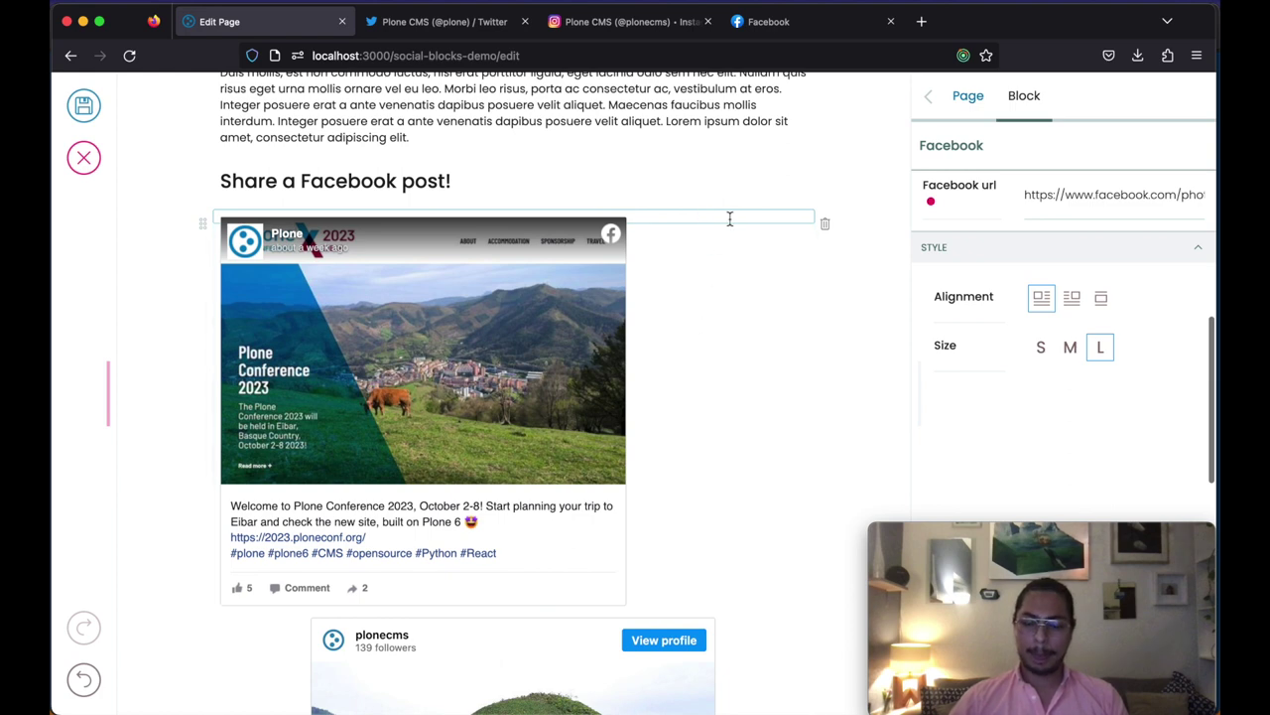
pyautogui.click(729, 219)
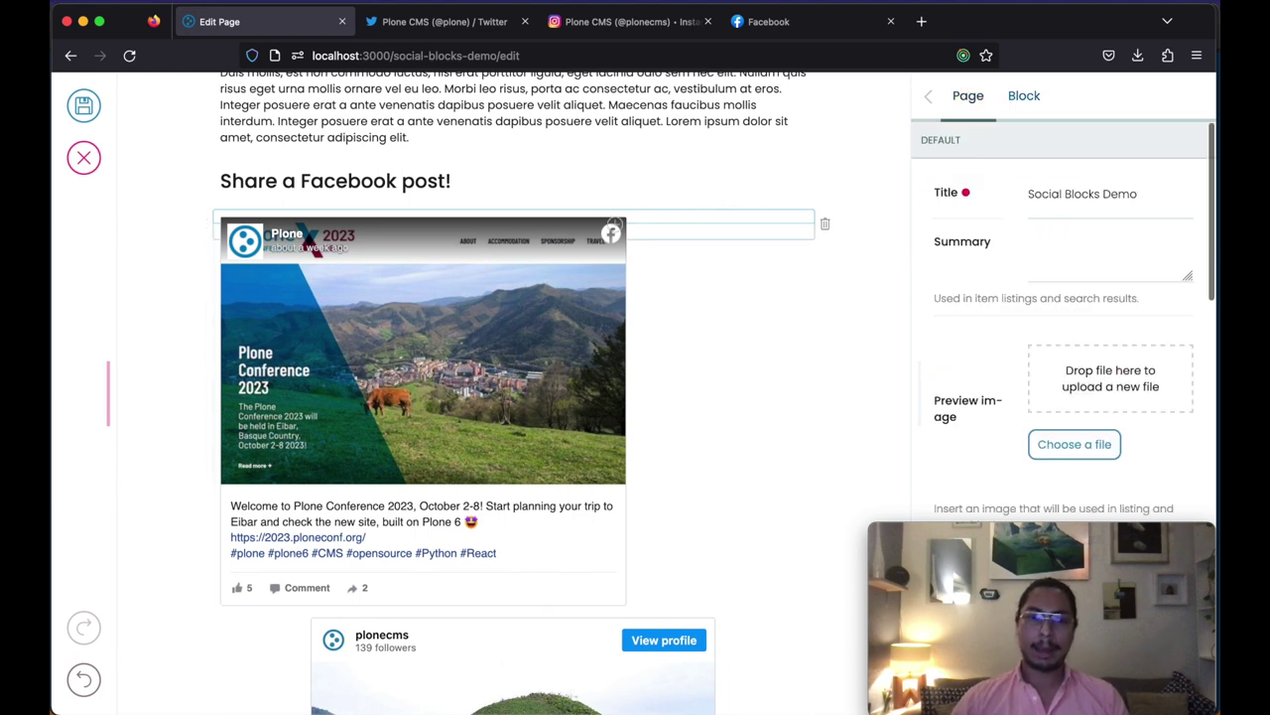
pyautogui.click(659, 218)
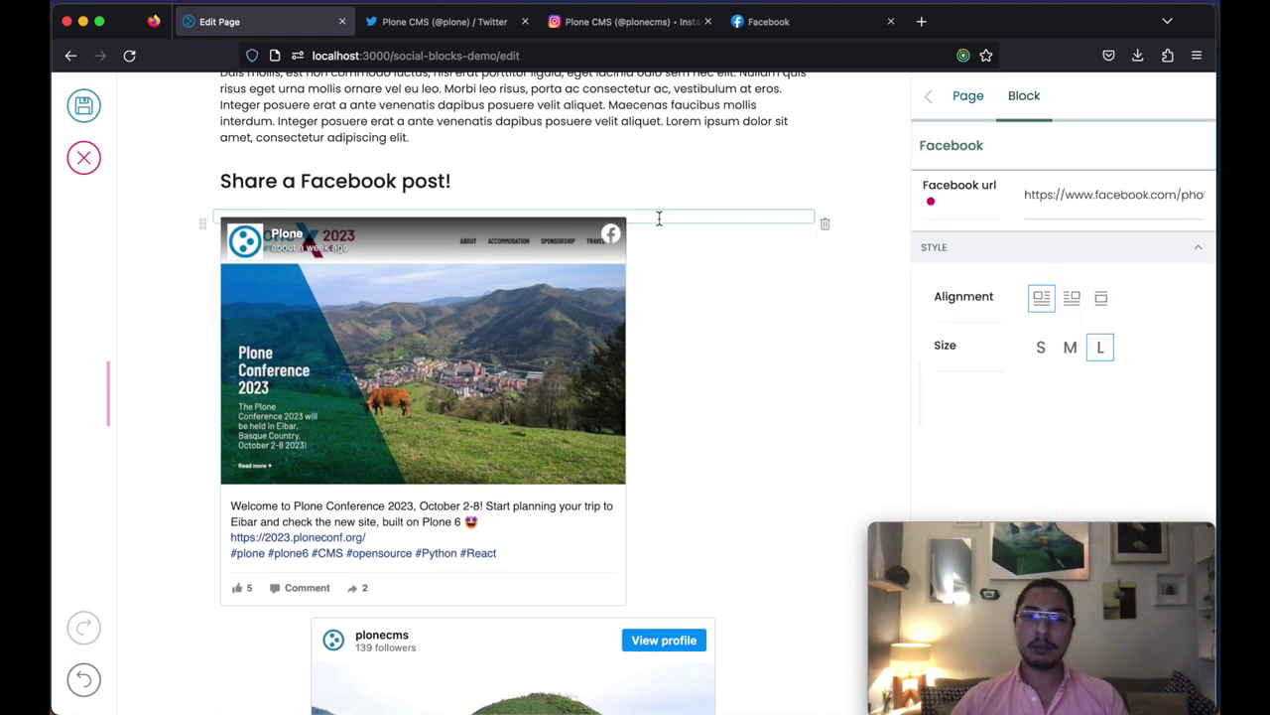
# Step: Add a new text block below the Facebook post holding two lorem ipsum paragraphs
pyautogui.click(667, 226)
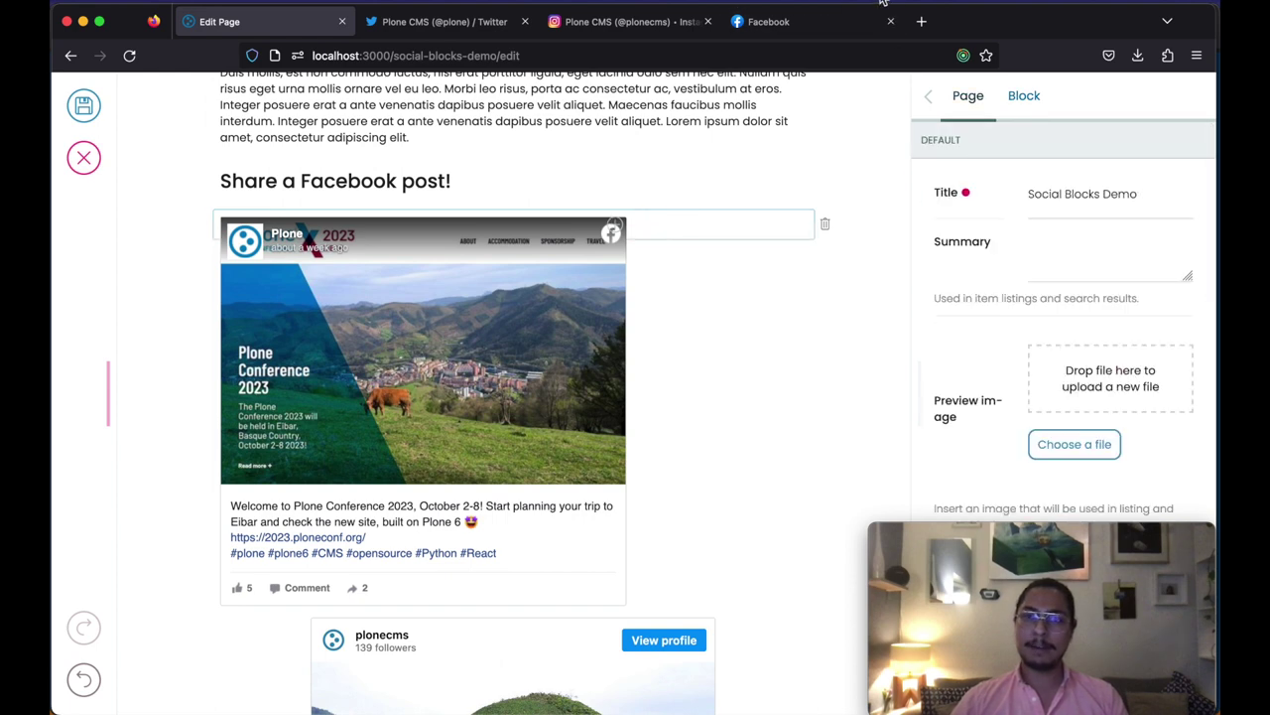
pyautogui.click(882, 3)
pyautogui.click(920, 164)
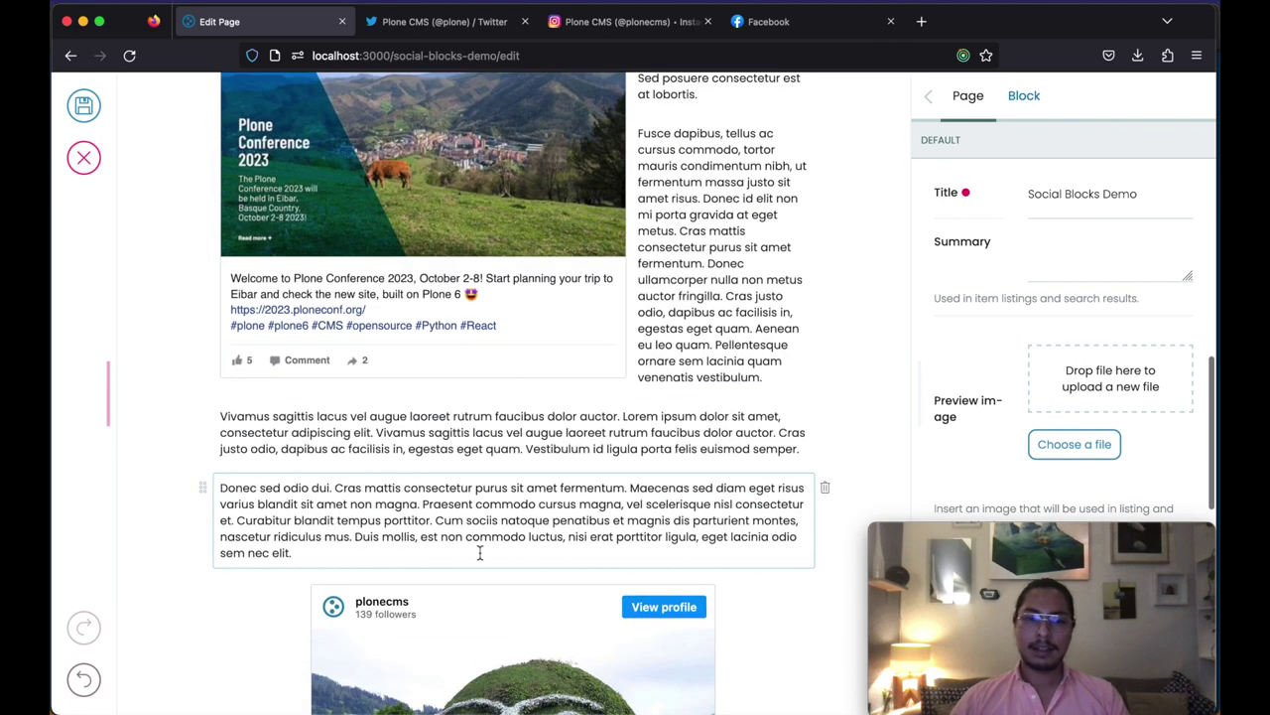
pyautogui.press('Return')
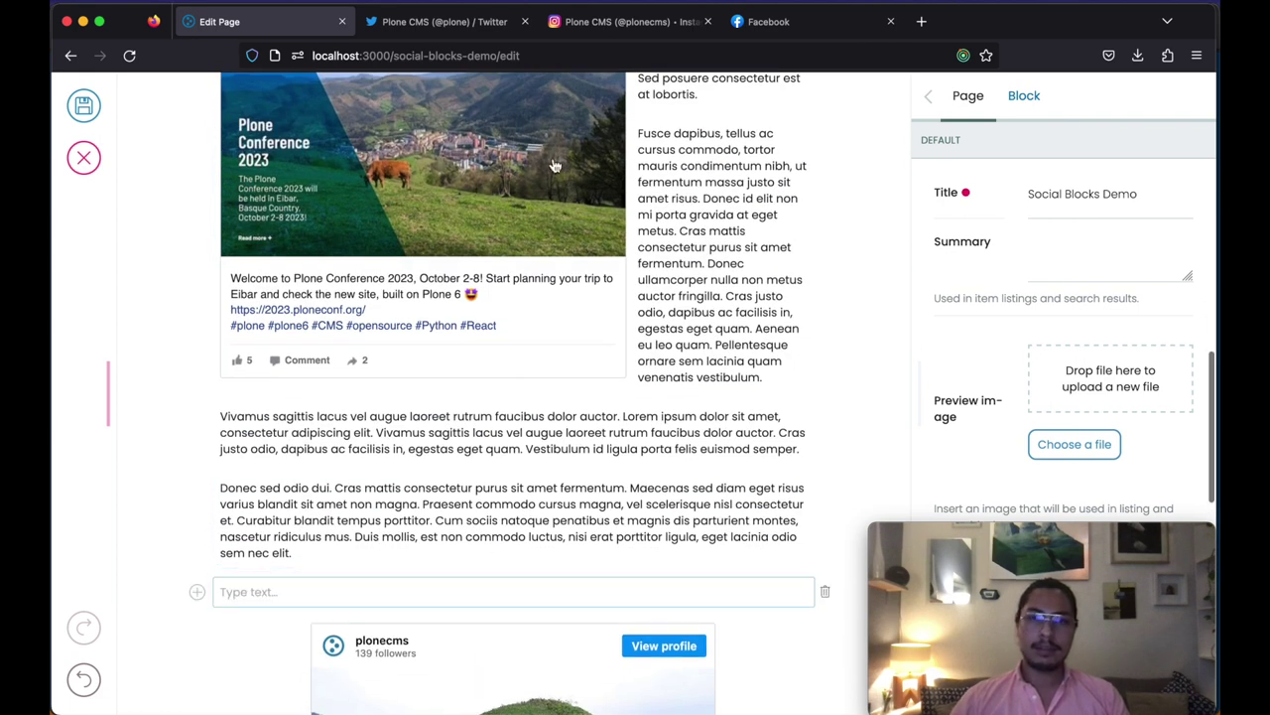
pyautogui.click(869, 1)
pyautogui.click(902, 118)
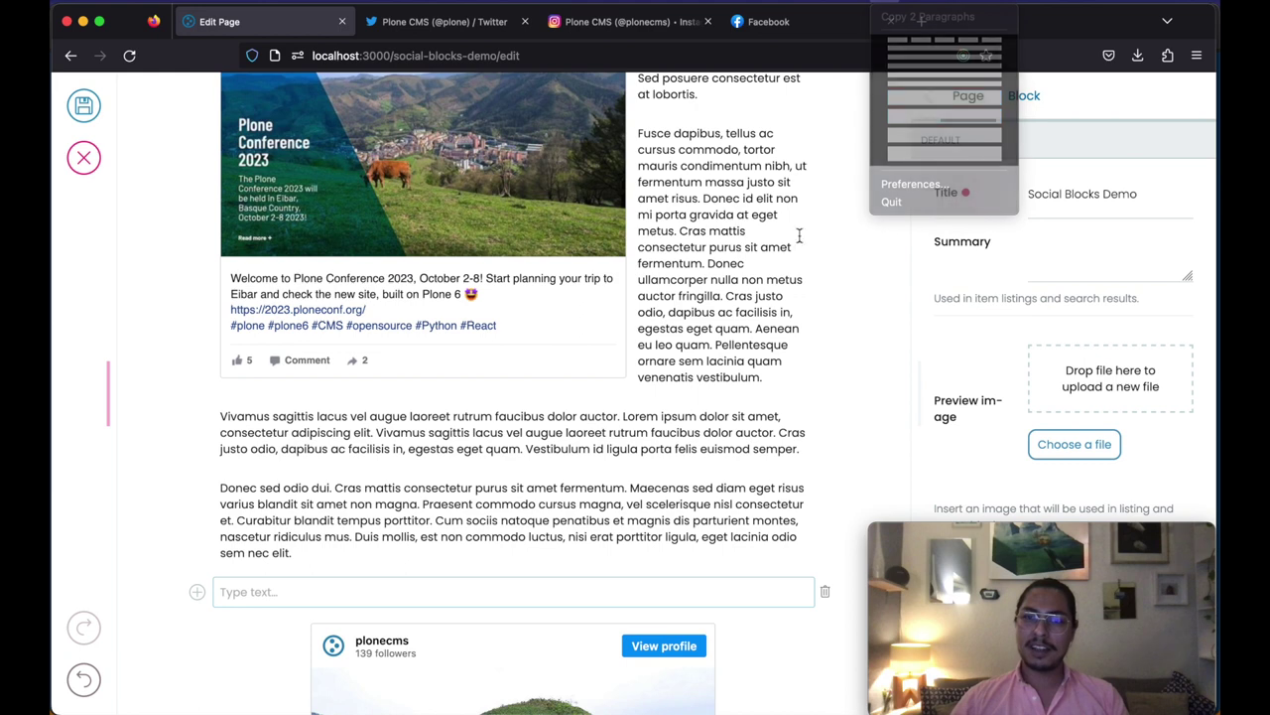
pyautogui.click(344, 595)
pyautogui.write('Cras mattis consectetur purus sit amet fermentum. Cum sociis natoque penatibus et magnis dis parturient montes, nascetur ridiculus mus. Maecenas faucibus mollis interdum. Cras justo odio, dapibus ac facilisis in, egestas eget quam. Curabitur blandit tempus porttitor. Aenean eu leo quam. Pellentesque ornare sem lacinia quam venenatis vestibulum. Maecenas sed diam eget risus varius blandit sit amet non magna. Donec ullamcorper nulla non metus auctor fringilla. Donec sed odio dui.')
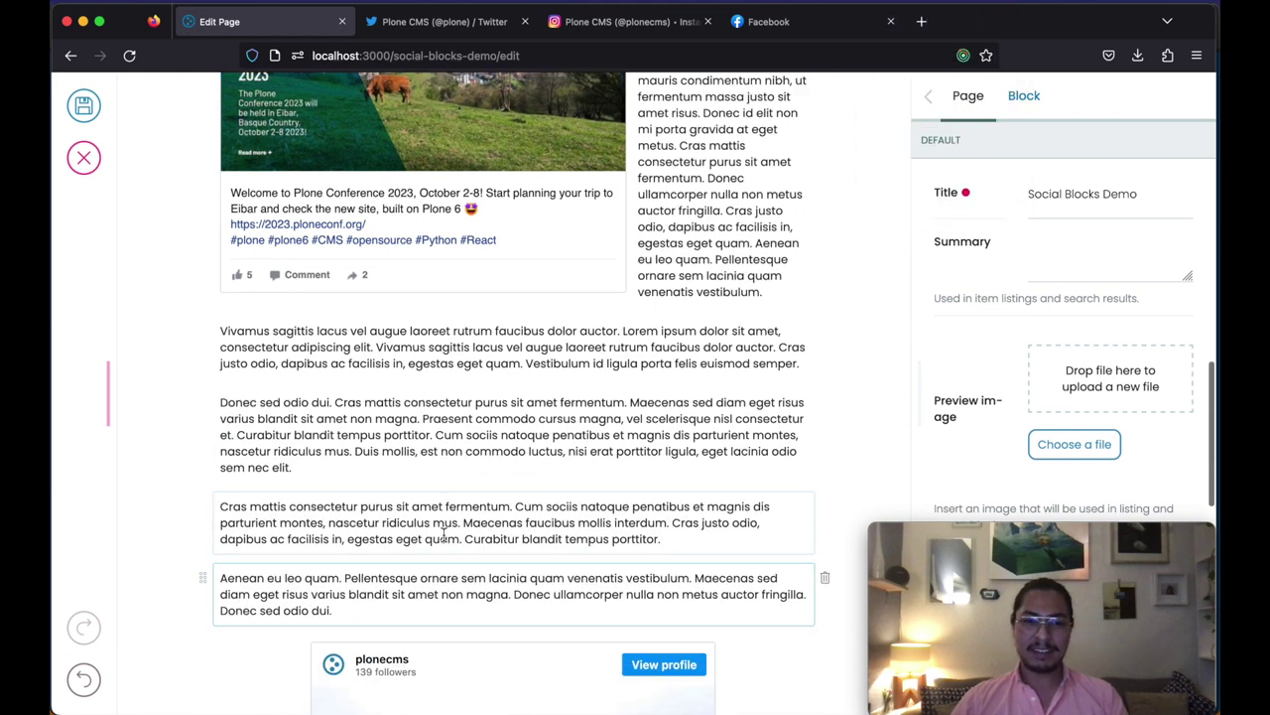
pyautogui.scroll(-3, 443, 535)
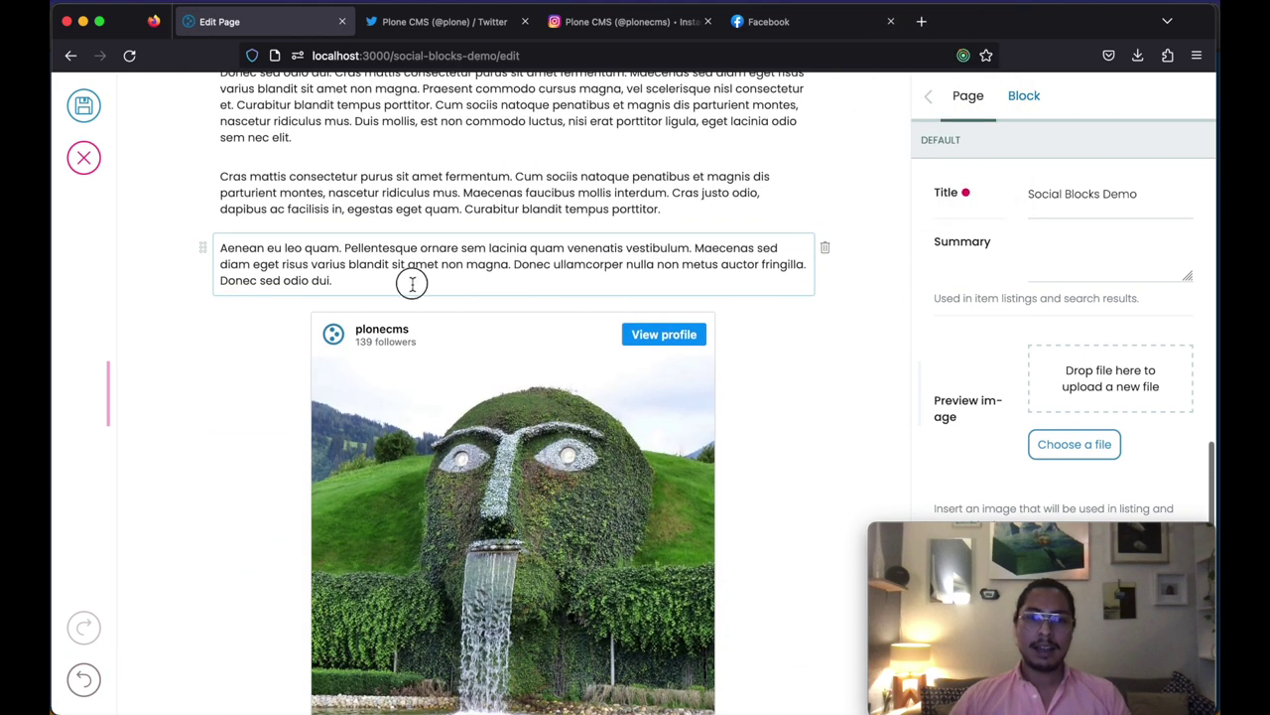
# Step: Add an 'Or an Instagram post!' heading above the Instagram embed
pyautogui.press('Return')
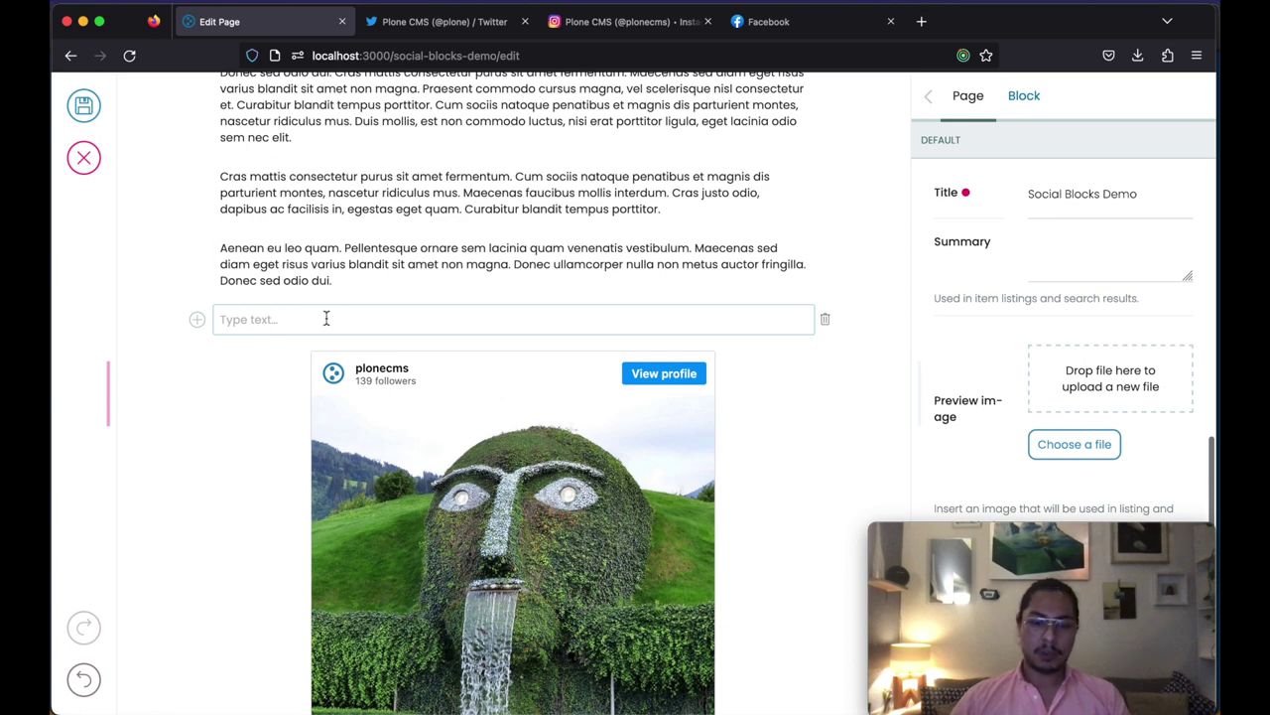
pyautogui.write('Or a')
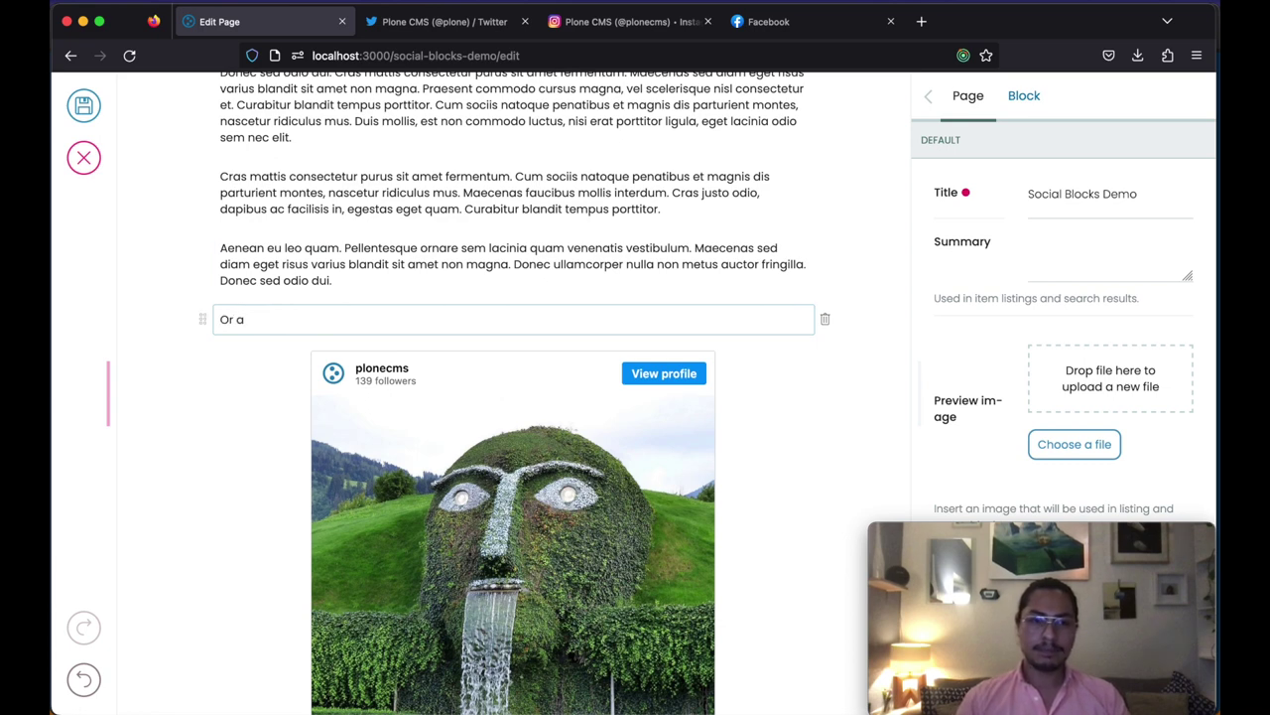
pyautogui.write('n Instag')
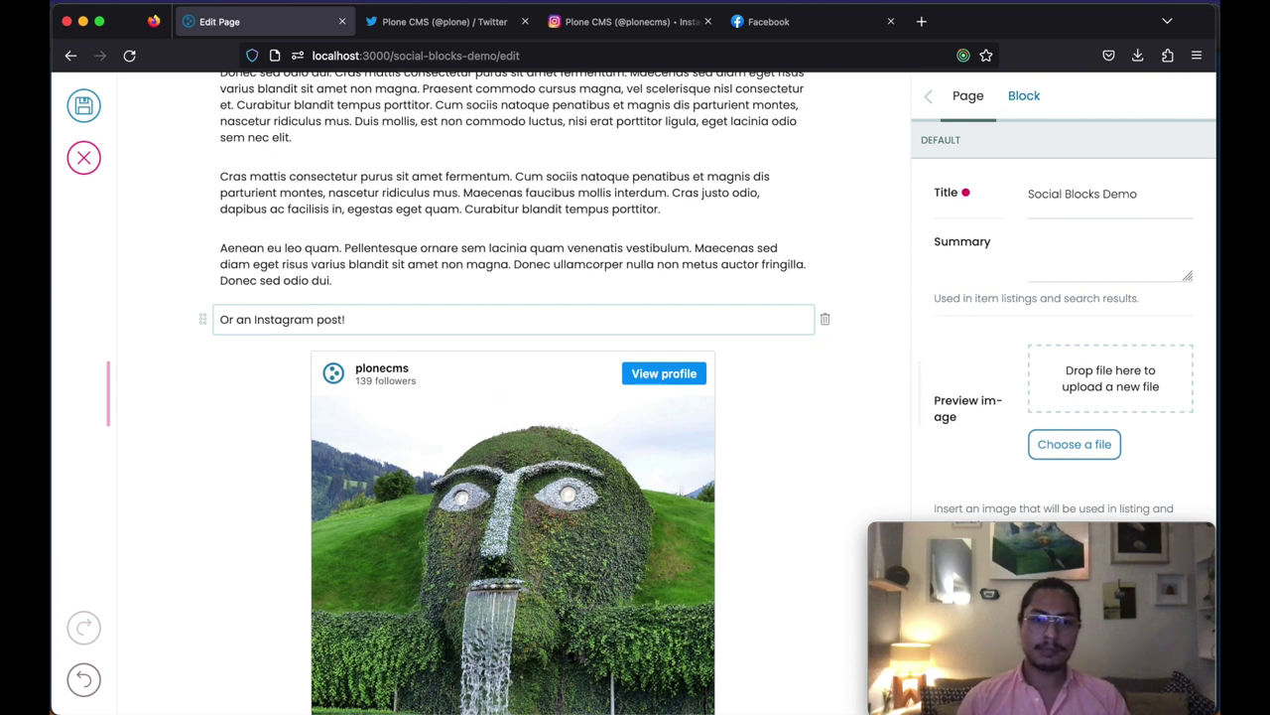
pyautogui.write('ram post!')
pyautogui.tripleClick(355, 319)
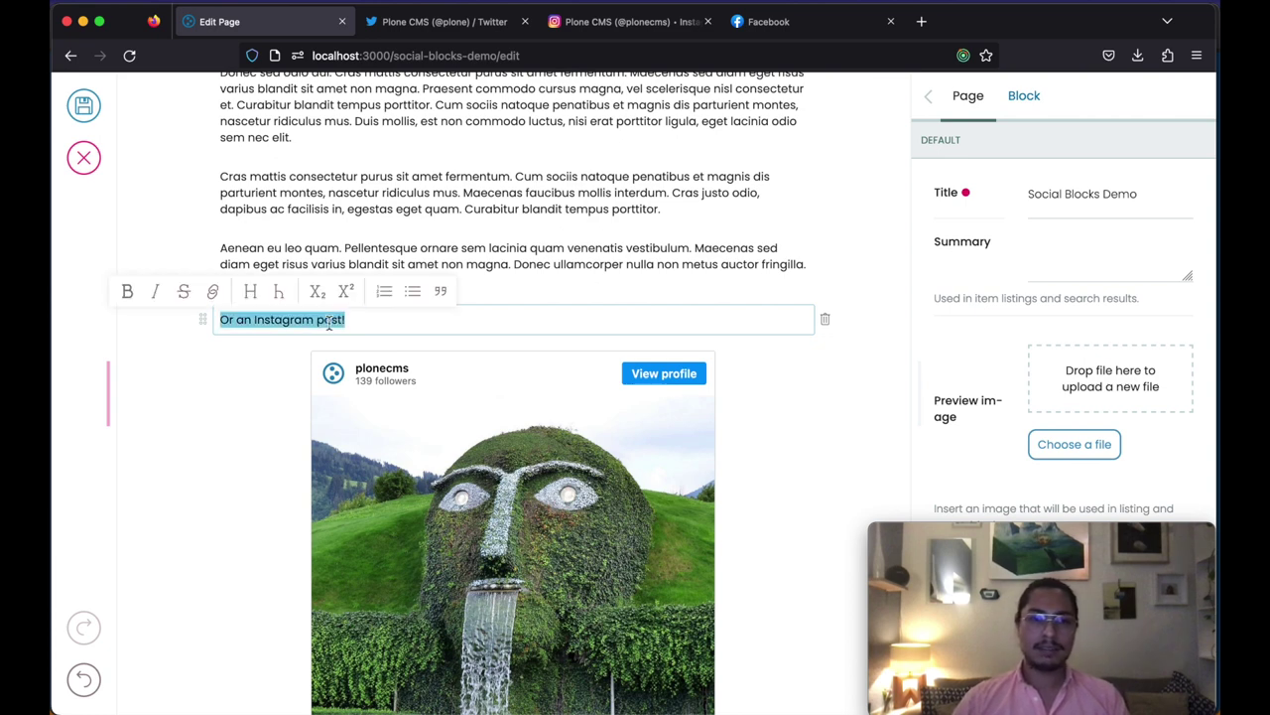
pyautogui.click(250, 292)
pyautogui.click(533, 315)
# Step: Set the Facebook post's size to small
pyautogui.click(754, 380)
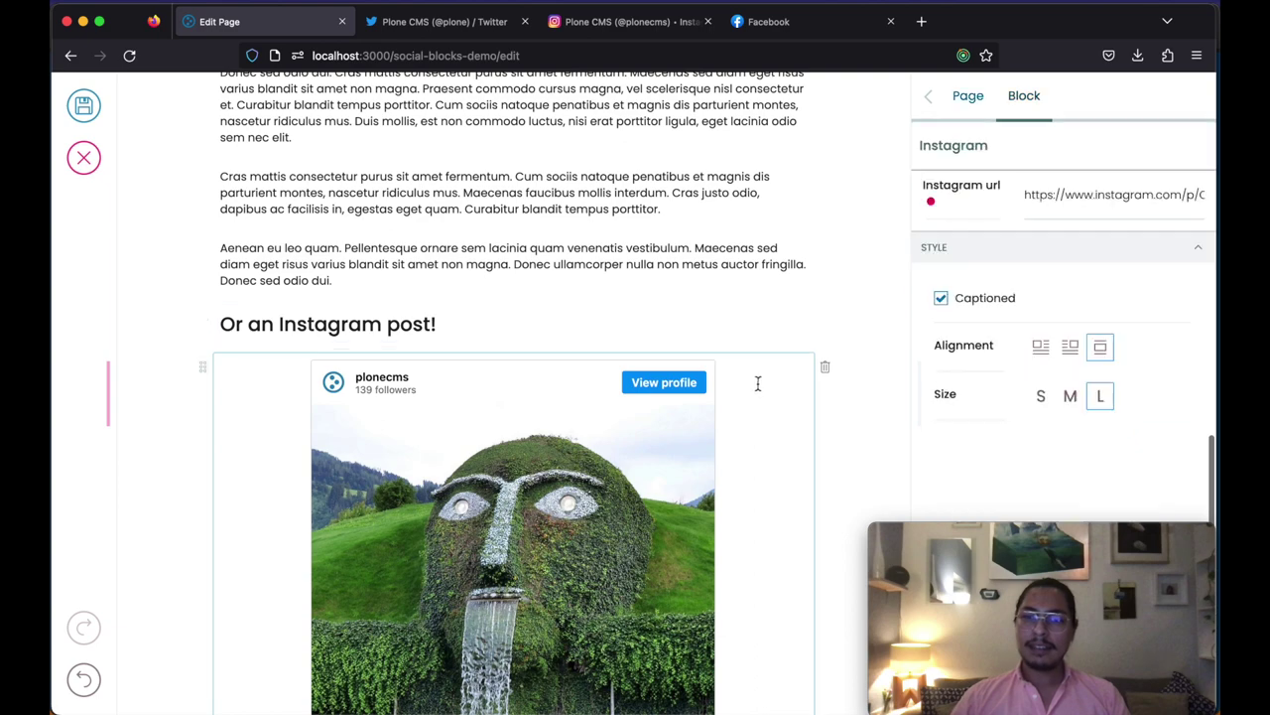
pyautogui.scroll(5, 783, 425)
pyautogui.scroll(4, 783, 425)
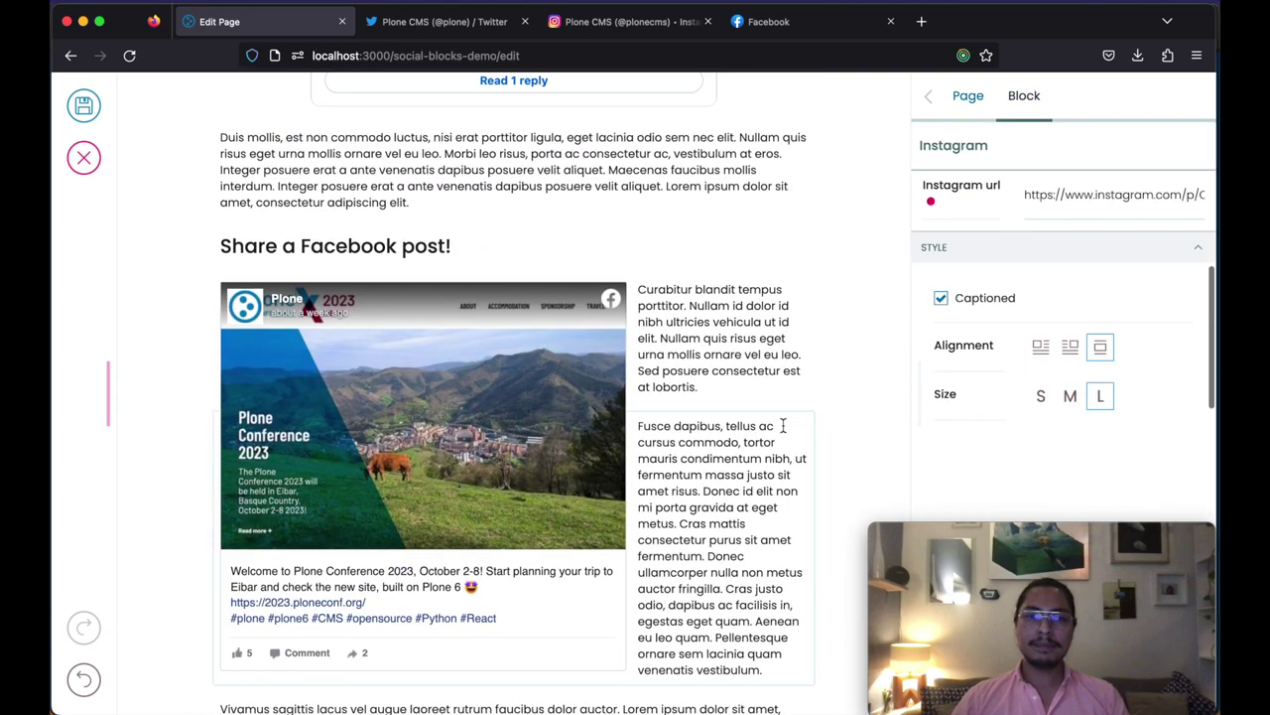
pyautogui.click(635, 278)
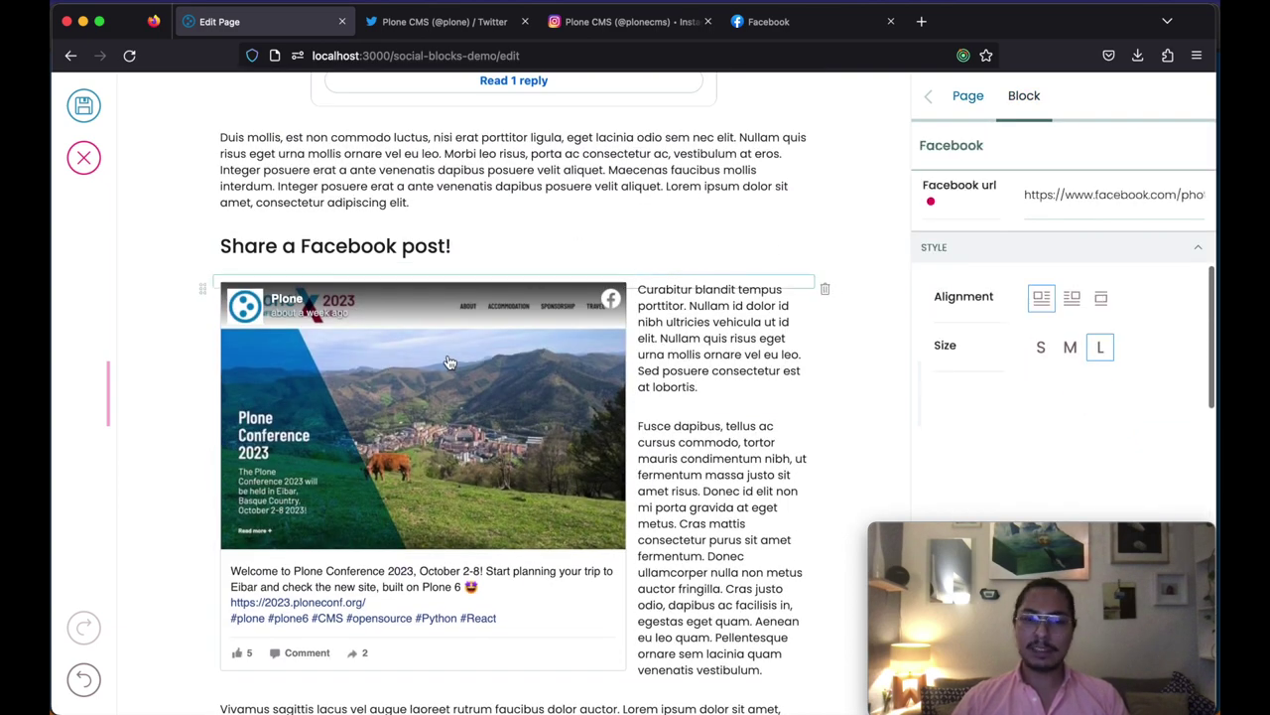
pyautogui.click(1042, 349)
# Step: Make the Instagram post right-aligned at medium size
pyautogui.scroll(-1, 638, 401)
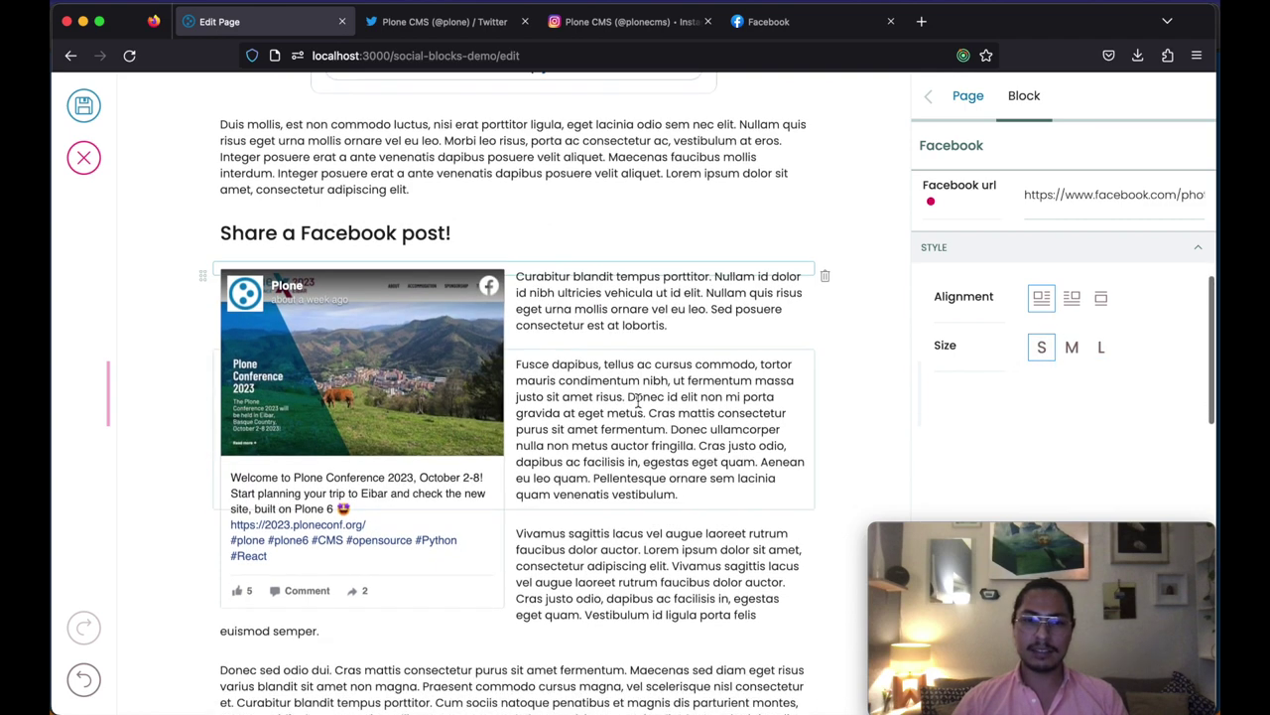
pyautogui.scroll(-9, 638, 401)
pyautogui.scroll(2, 519, 354)
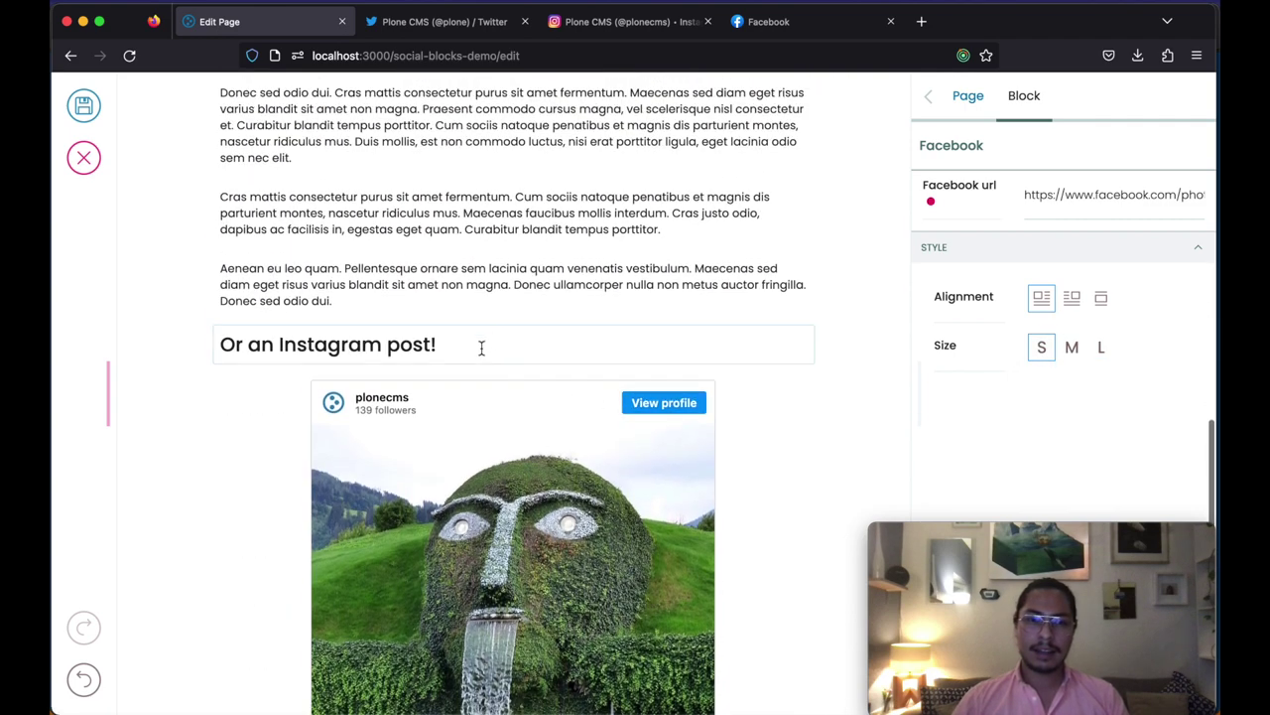
pyautogui.click(483, 408)
pyautogui.scroll(-5, 758, 406)
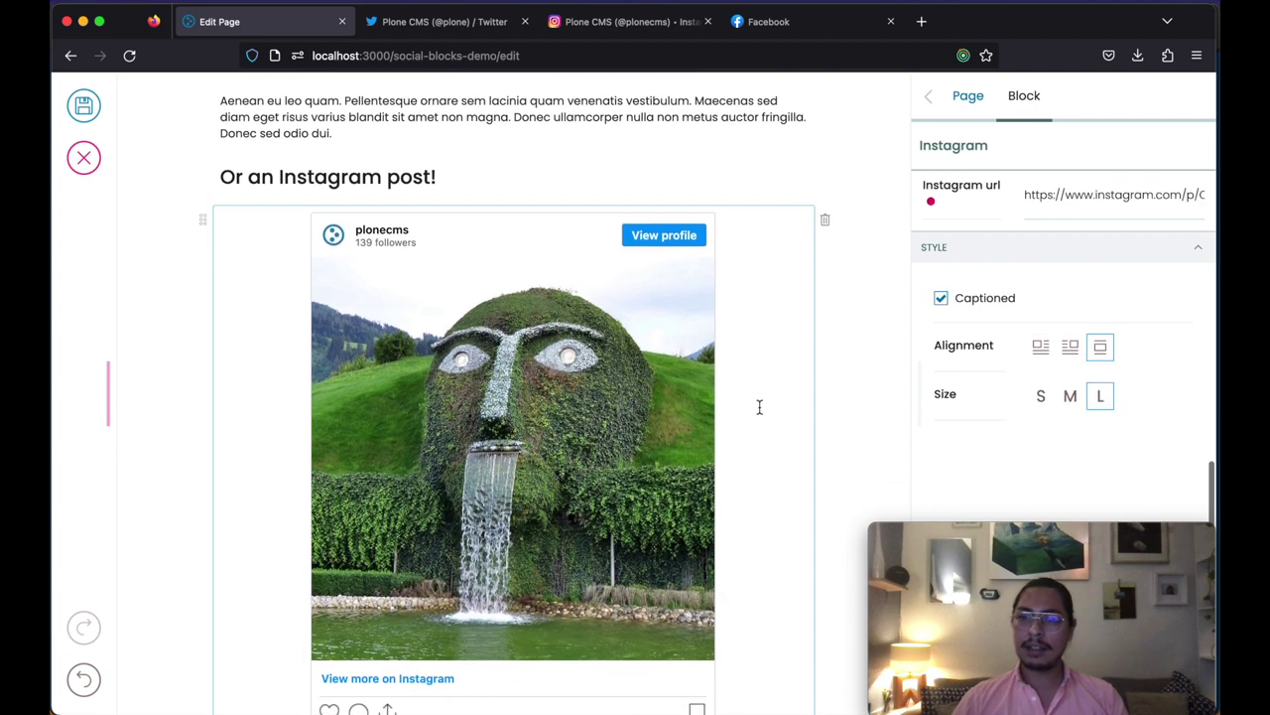
pyautogui.click(1072, 350)
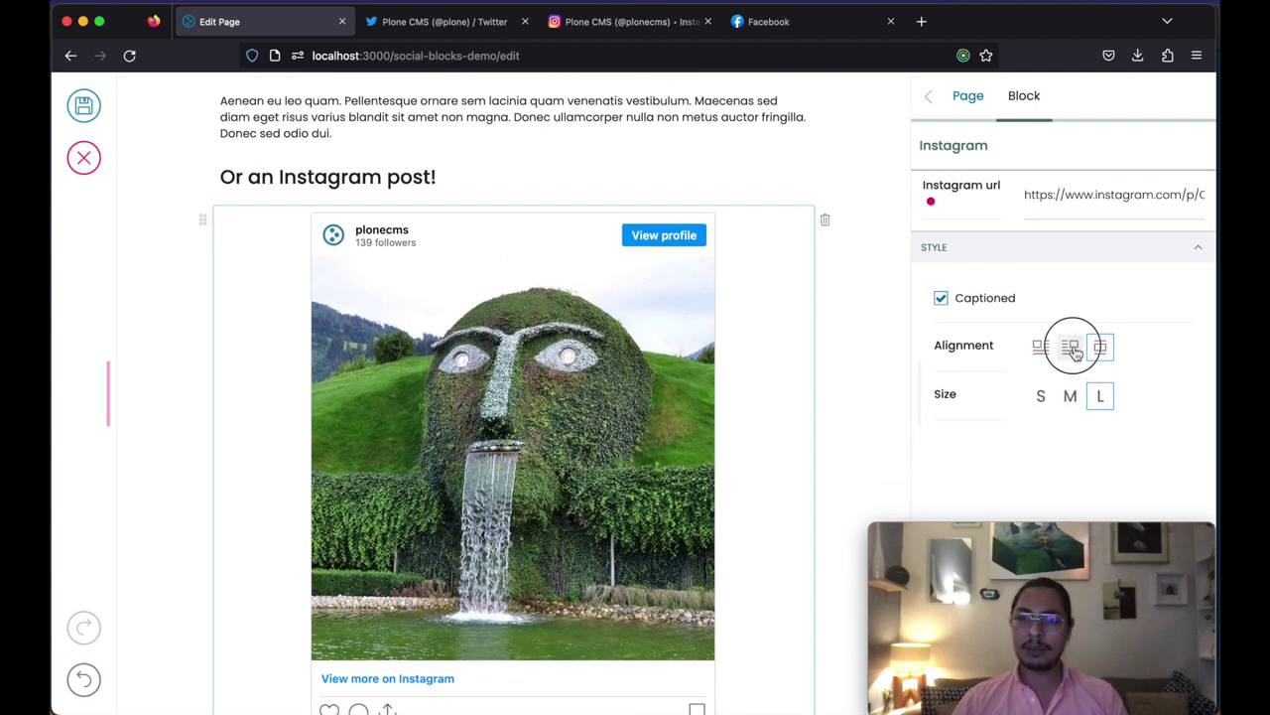
pyautogui.click(1071, 396)
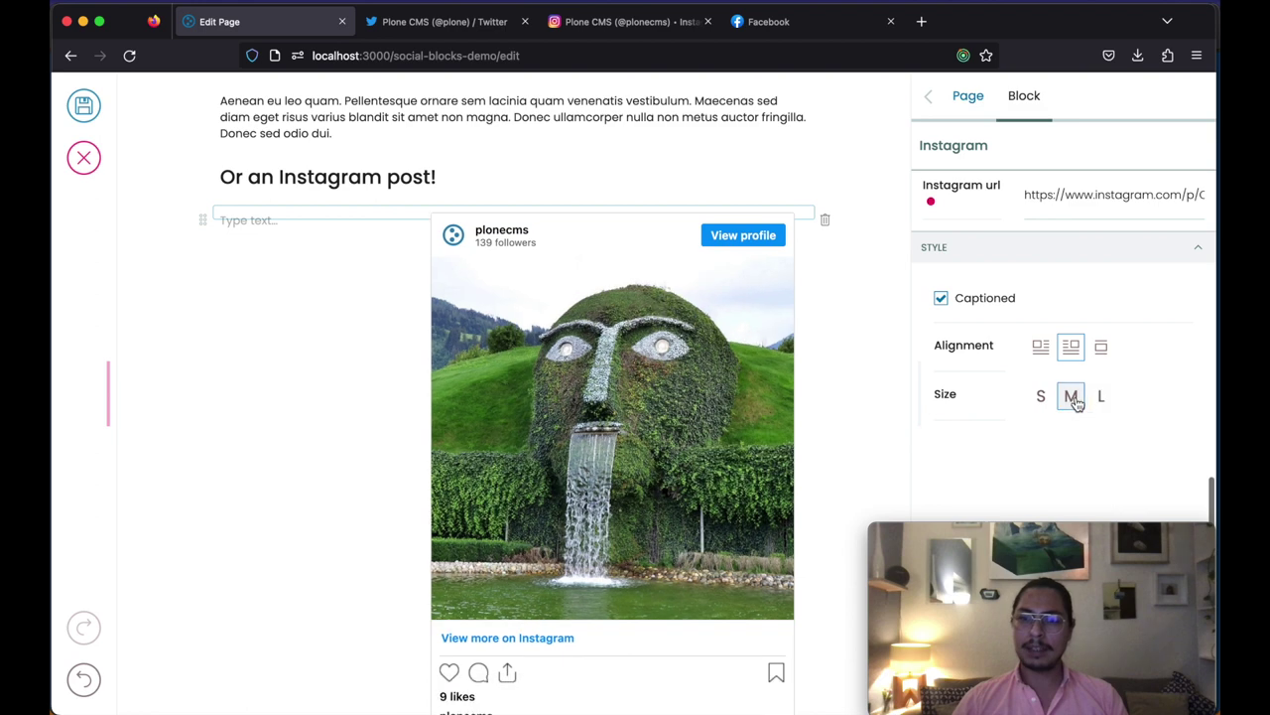
pyautogui.click(259, 223)
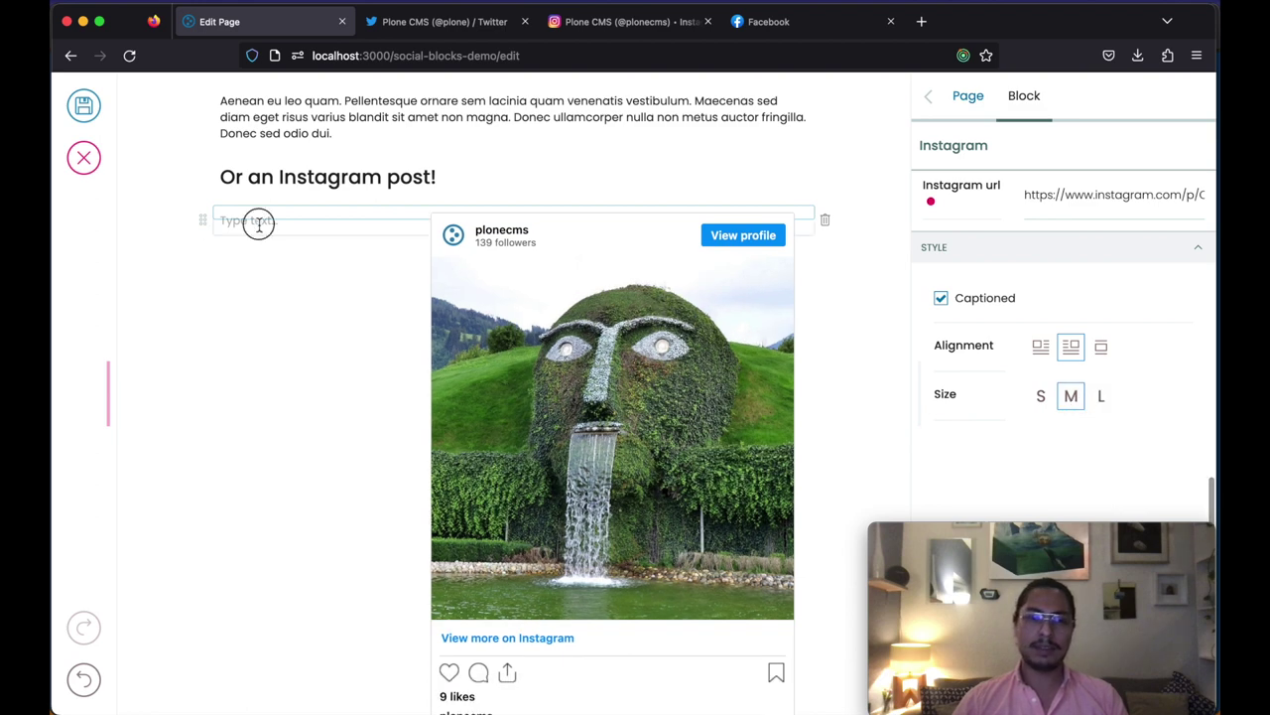
pyautogui.click(892, 3)
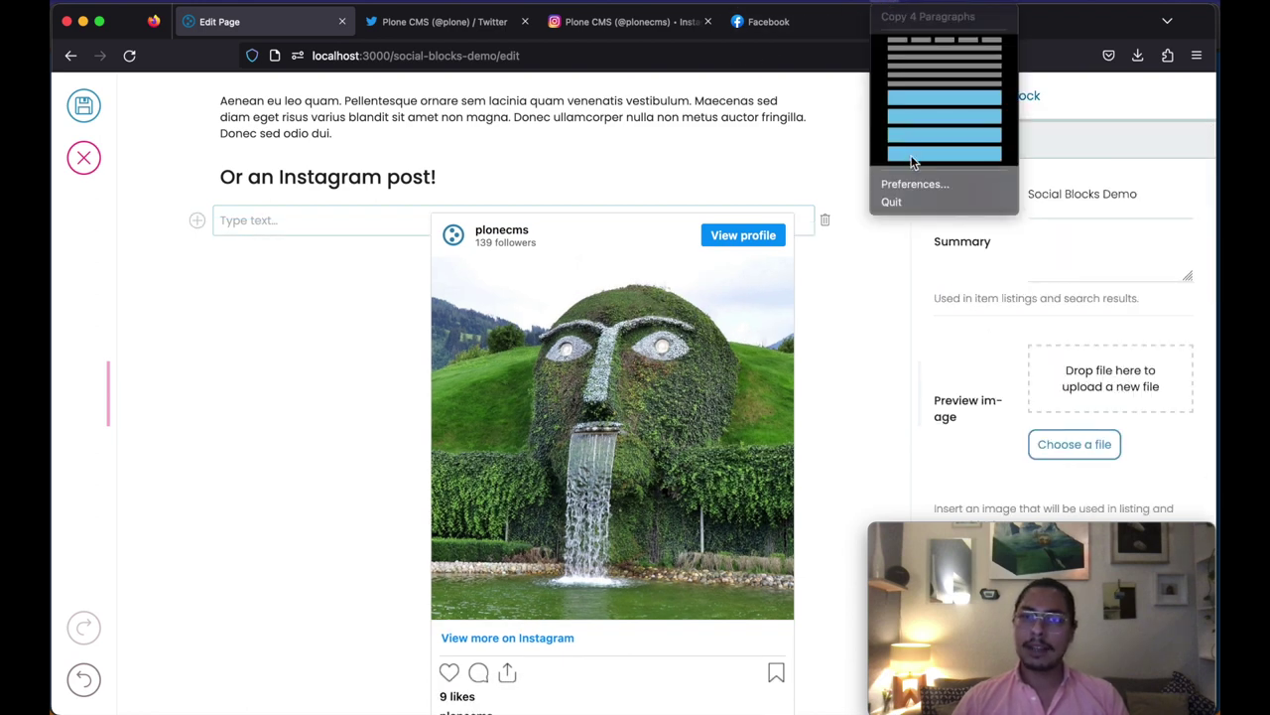
# Step: Paste four lorem ipsum paragraphs beside the Instagram post and start a new block
pyautogui.click(301, 234)
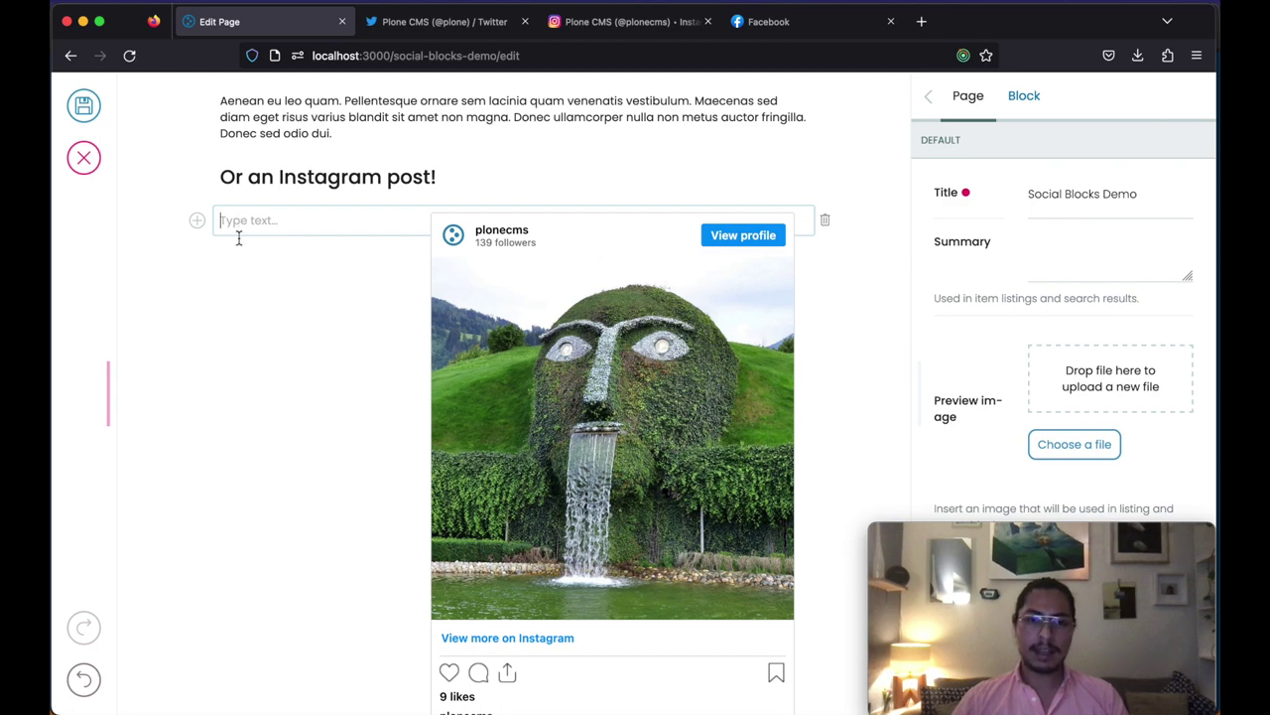
pyautogui.press('super+v')
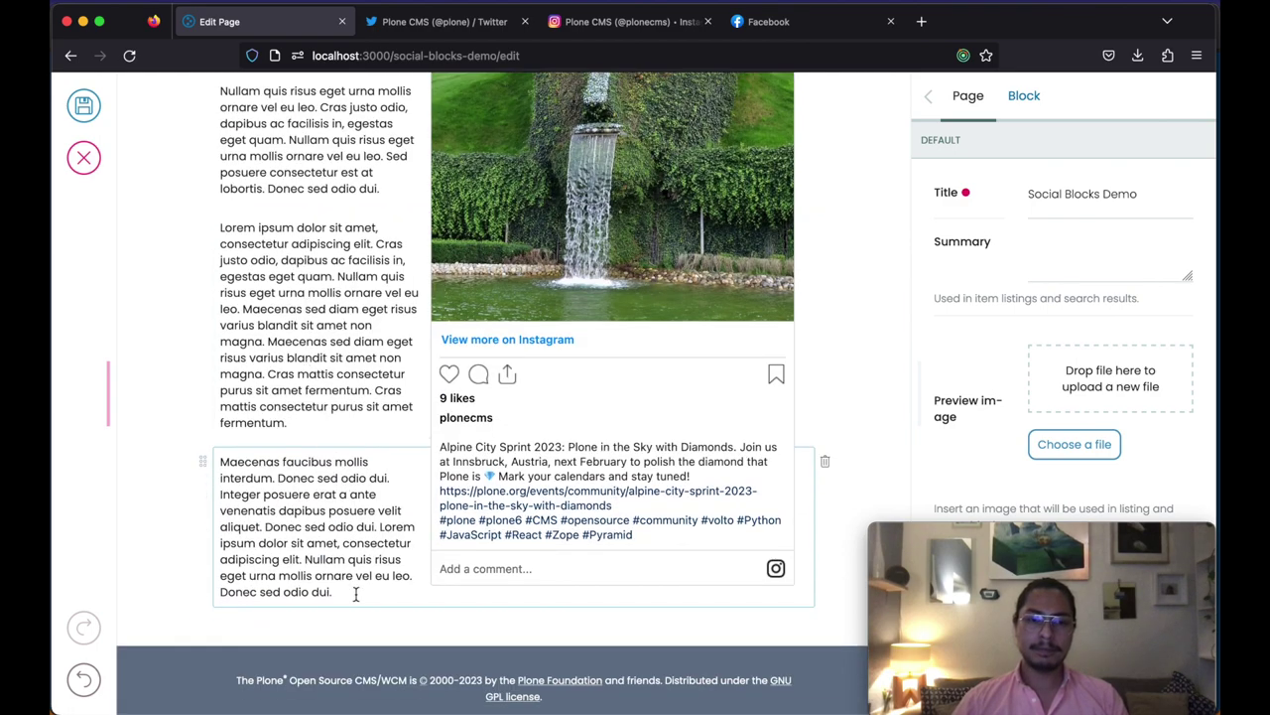
pyautogui.press('Return')
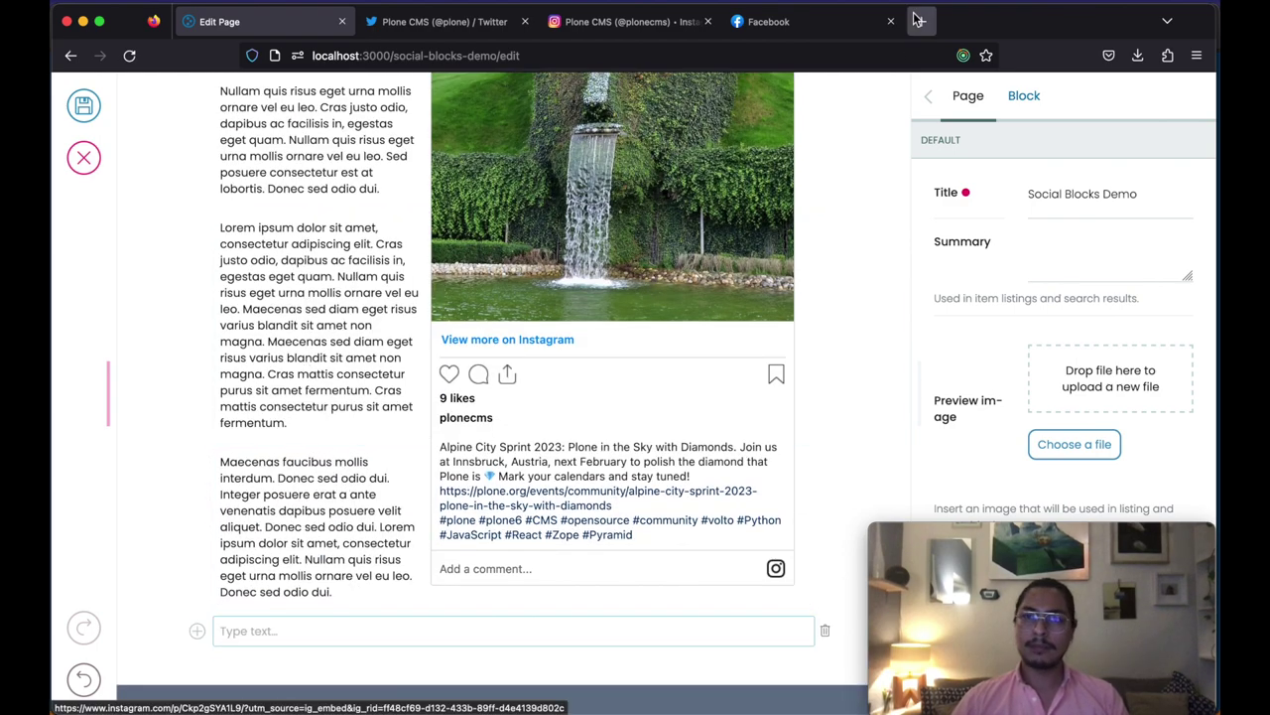
# Step: Fill the new text block with two more lorem ipsum paragraphs
pyautogui.click(893, 3)
pyautogui.click(908, 115)
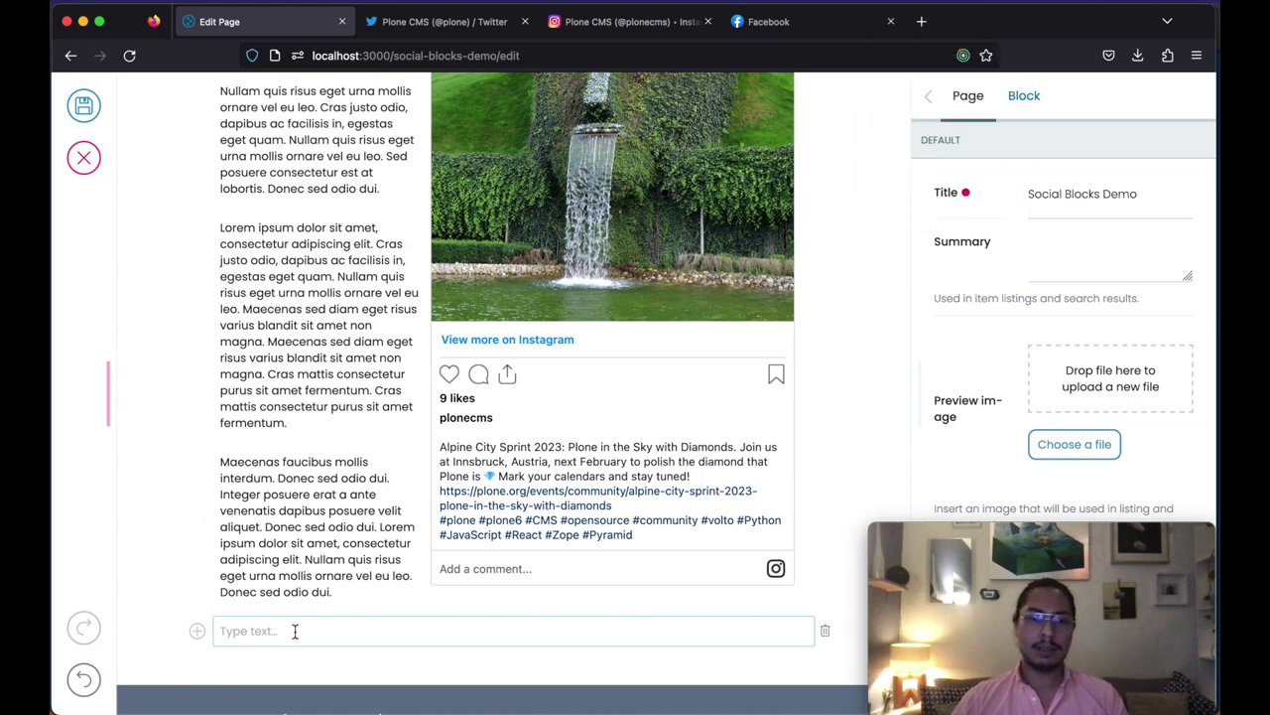
pyautogui.press('super+v')
pyautogui.scroll(10, 374, 449)
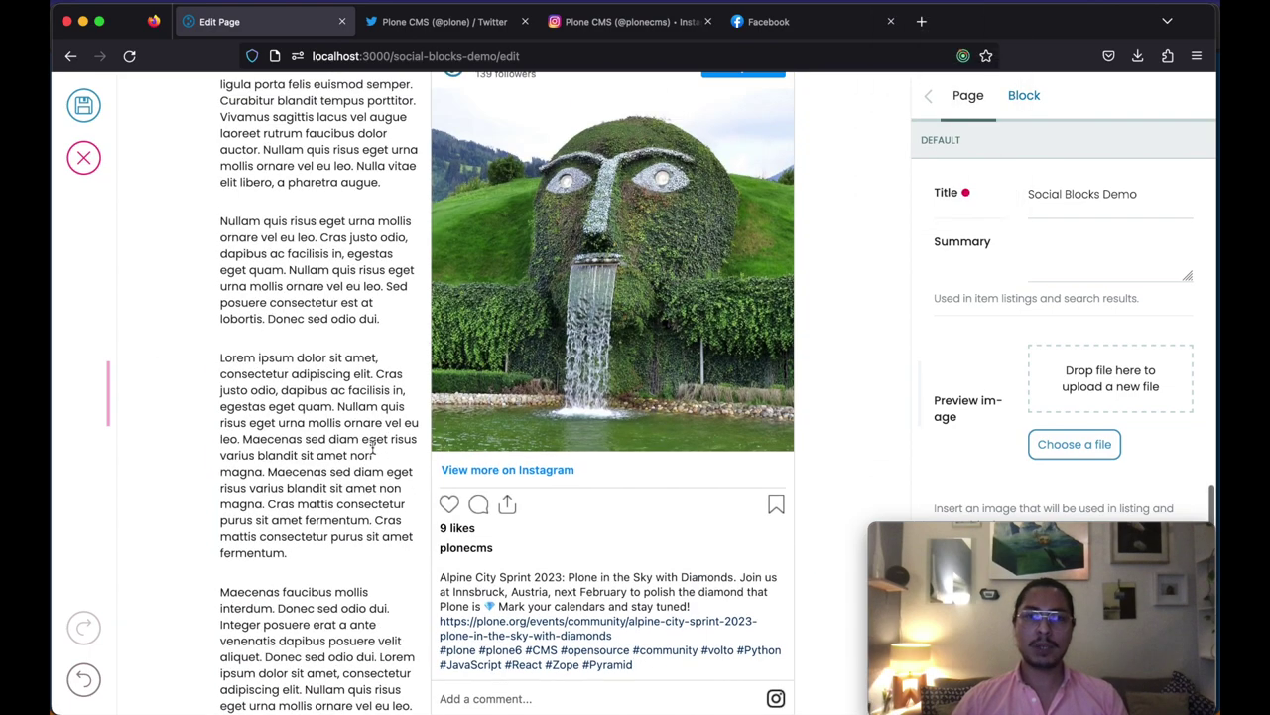
pyautogui.scroll(5, 373, 448)
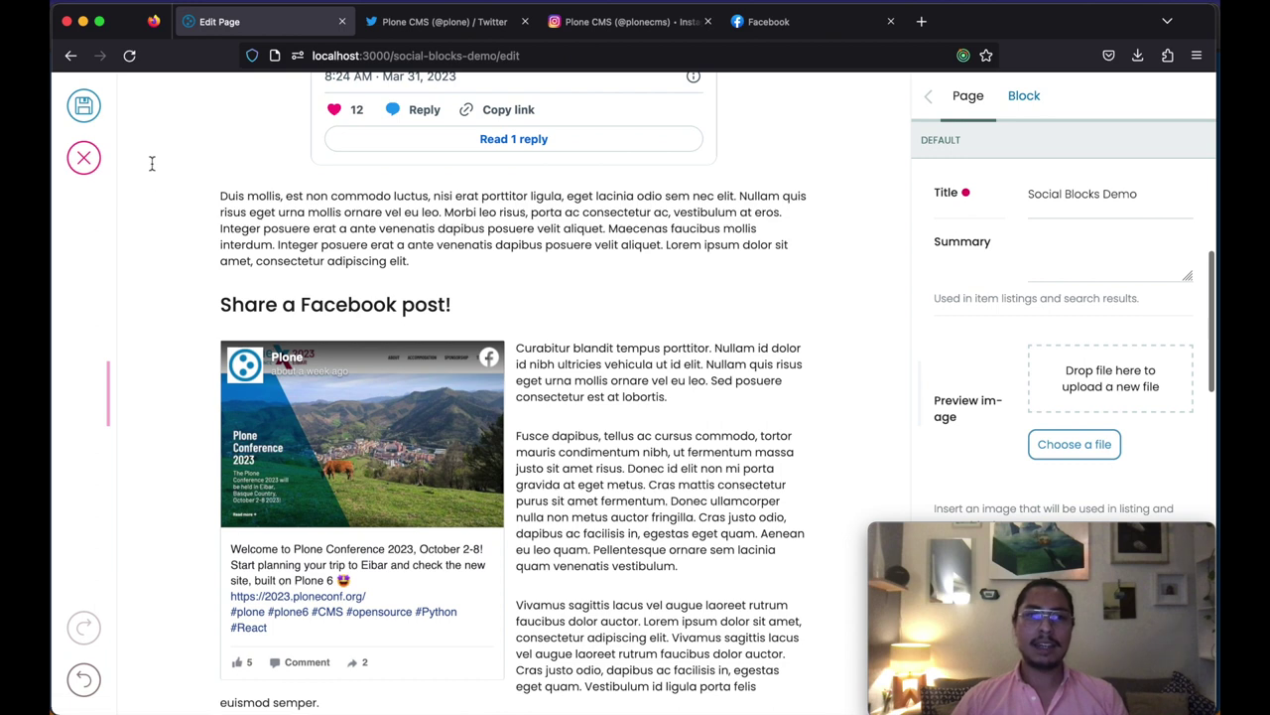
# Step: Save the page and scroll through the published tweet, Facebook and Instagram embeds
pyautogui.click(83, 109)
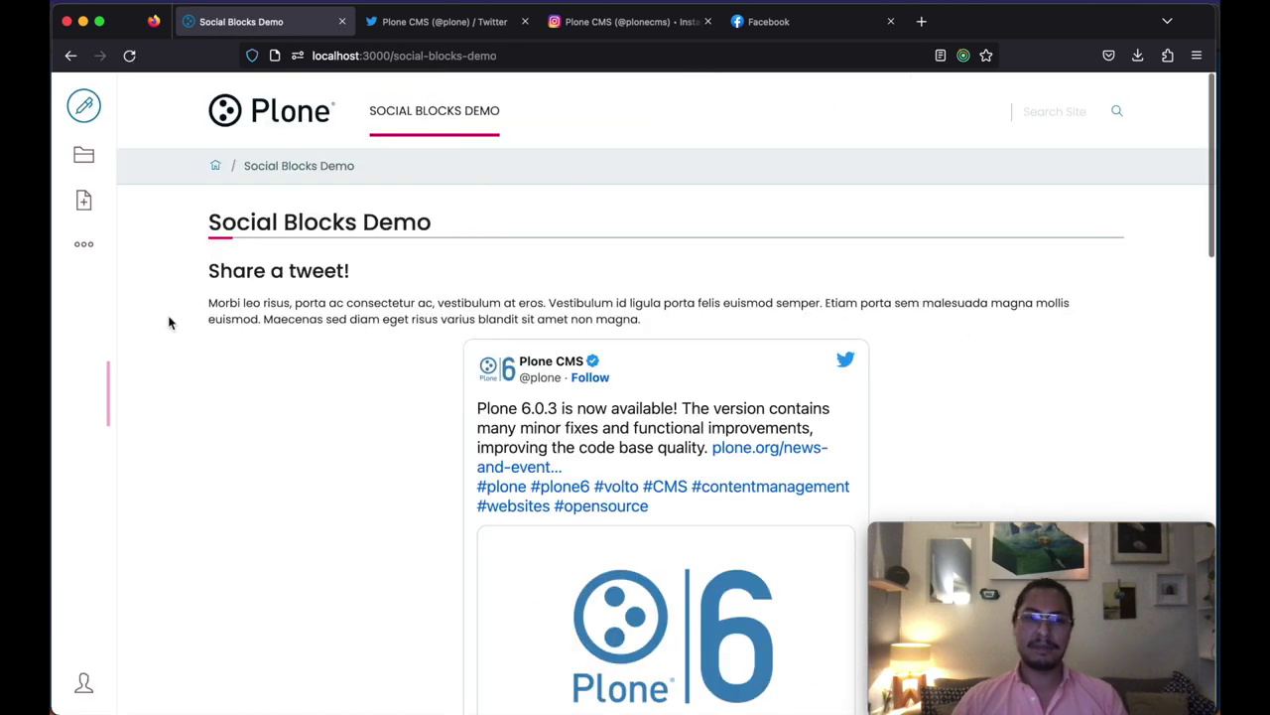
pyautogui.scroll(-2, 217, 378)
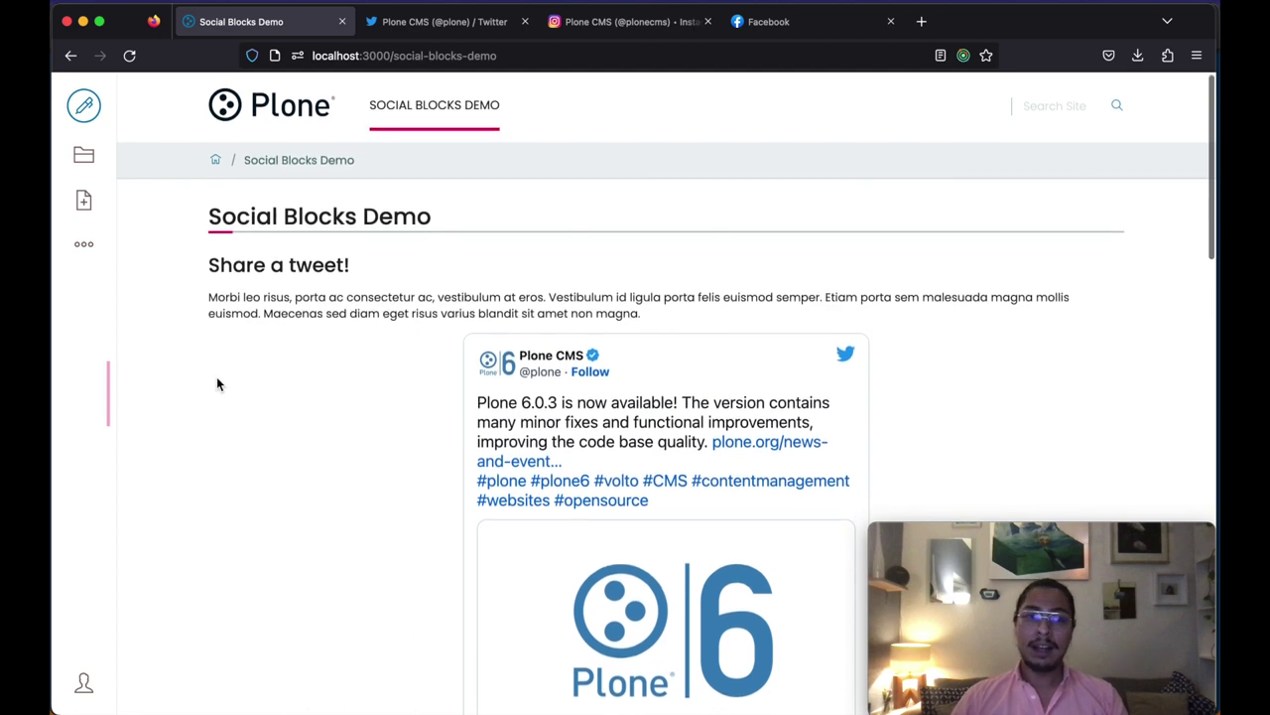
pyautogui.scroll(-5, 218, 384)
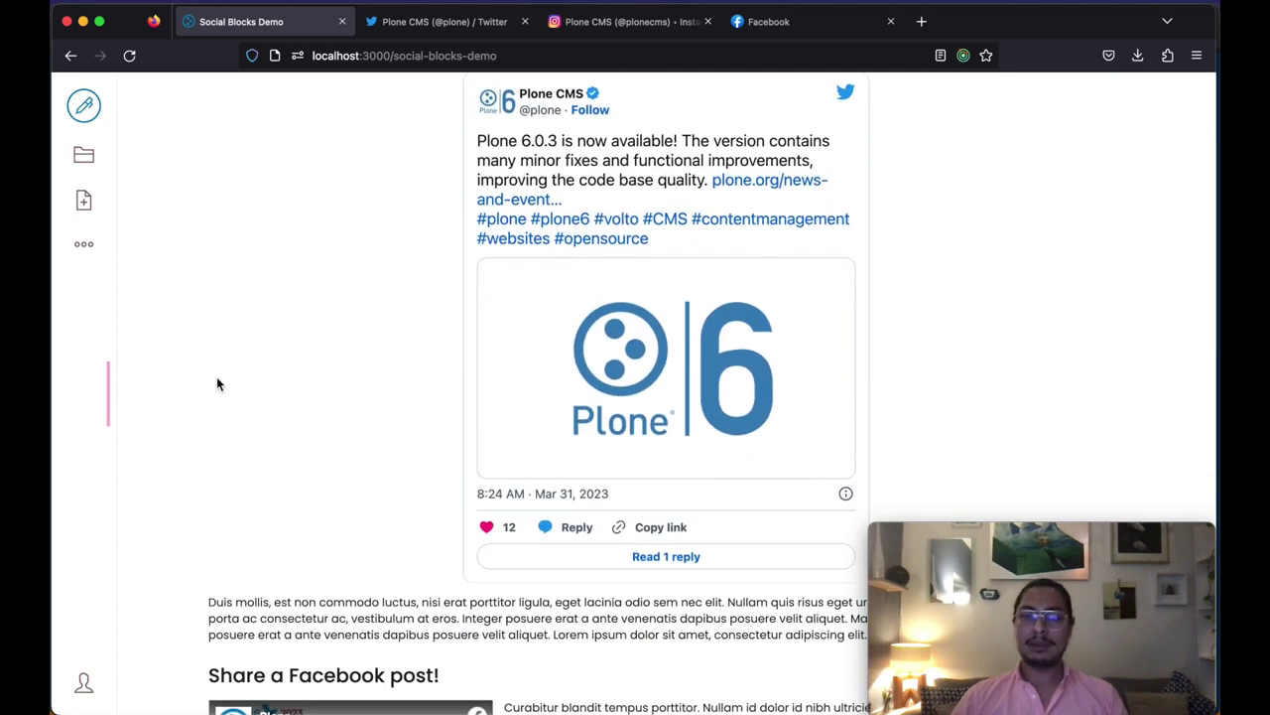
pyautogui.scroll(-1, 218, 384)
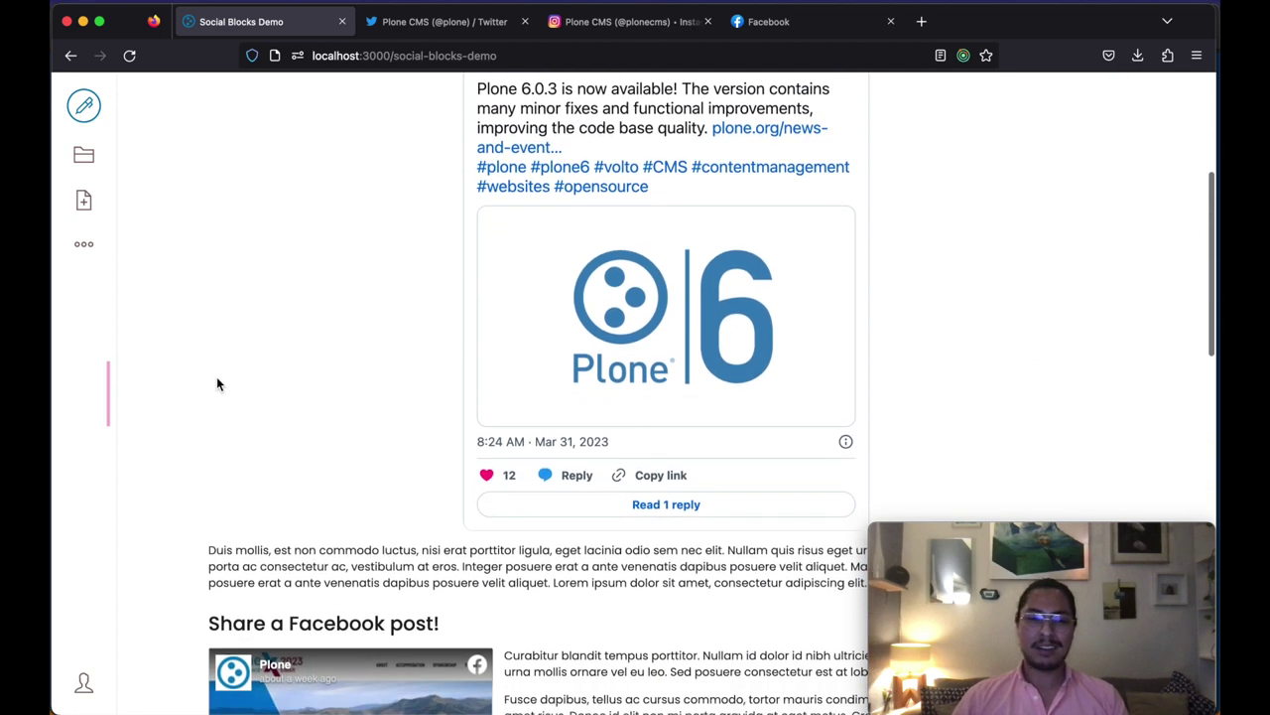
pyautogui.scroll(-8, 218, 384)
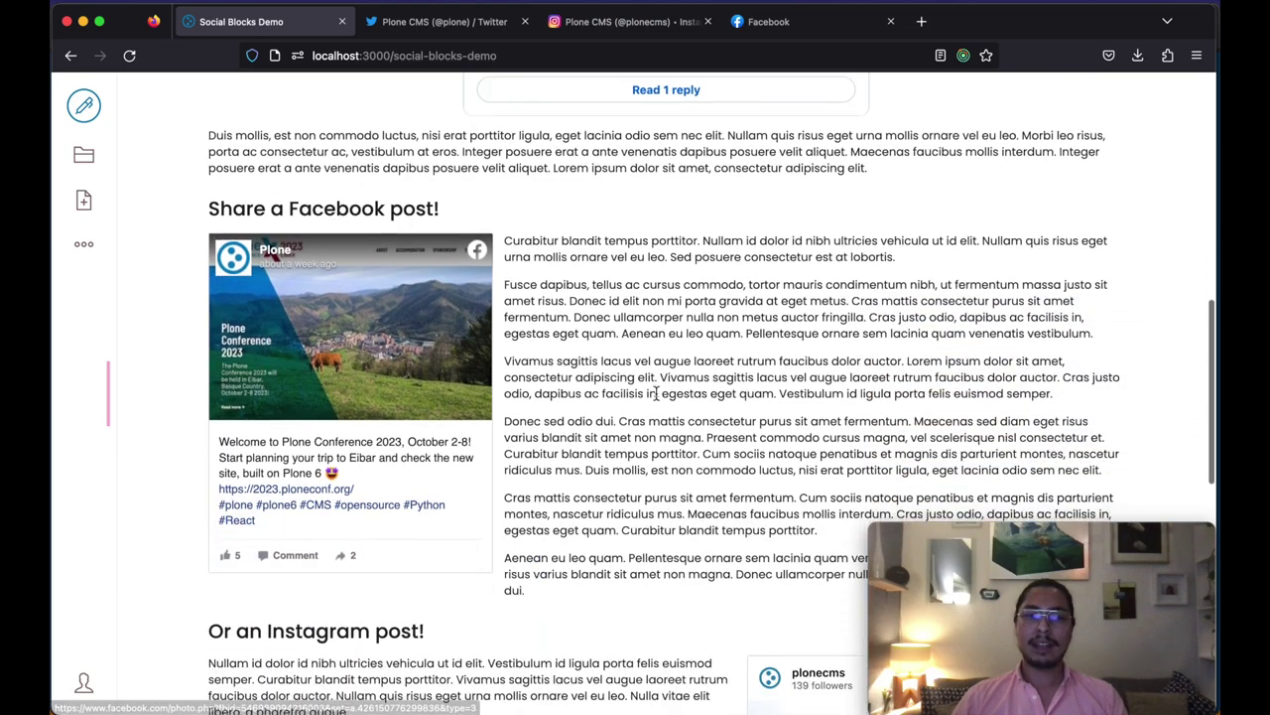
pyautogui.scroll(-4, 655, 393)
pyautogui.scroll(-5, 656, 397)
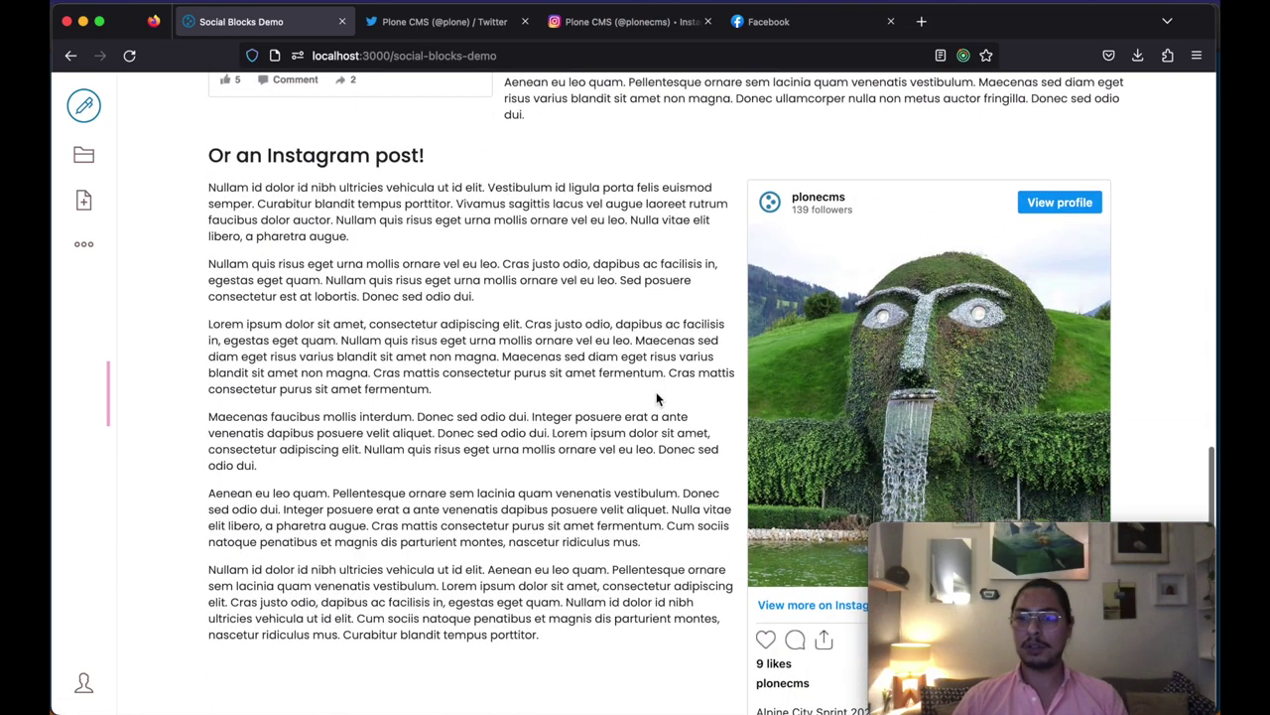
pyautogui.scroll(18, 656, 397)
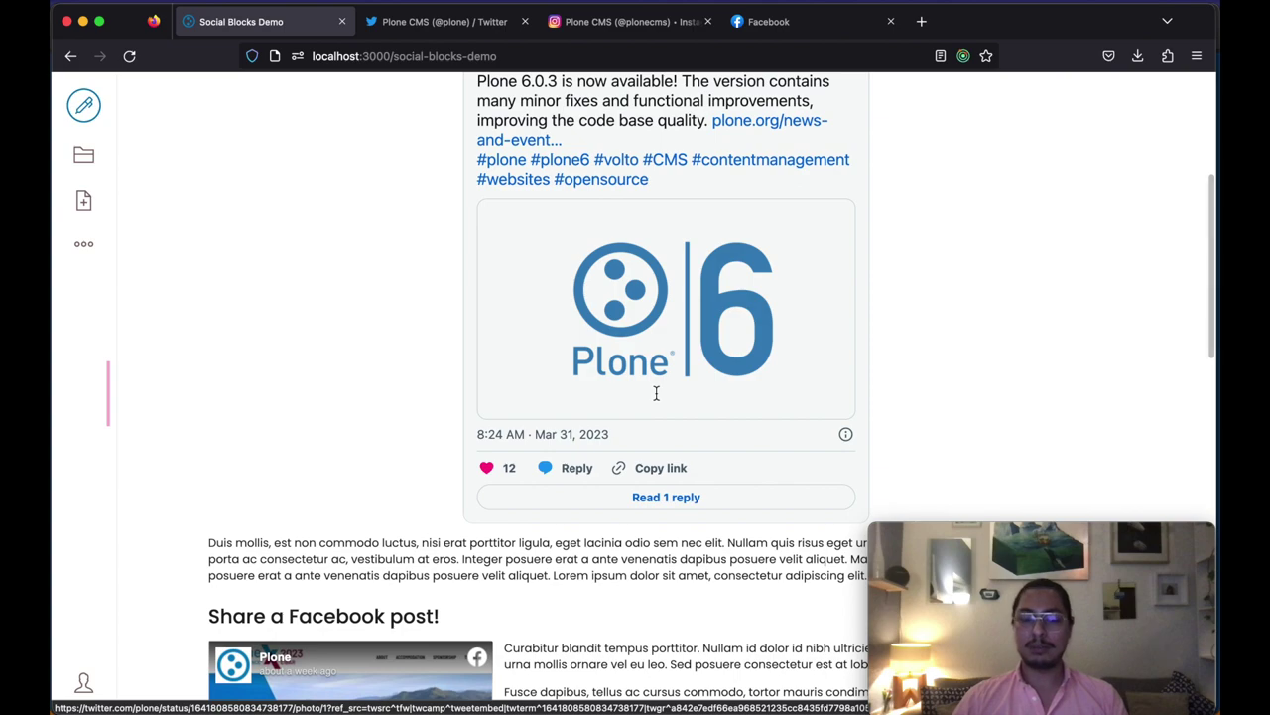
pyautogui.scroll(-14, 656, 393)
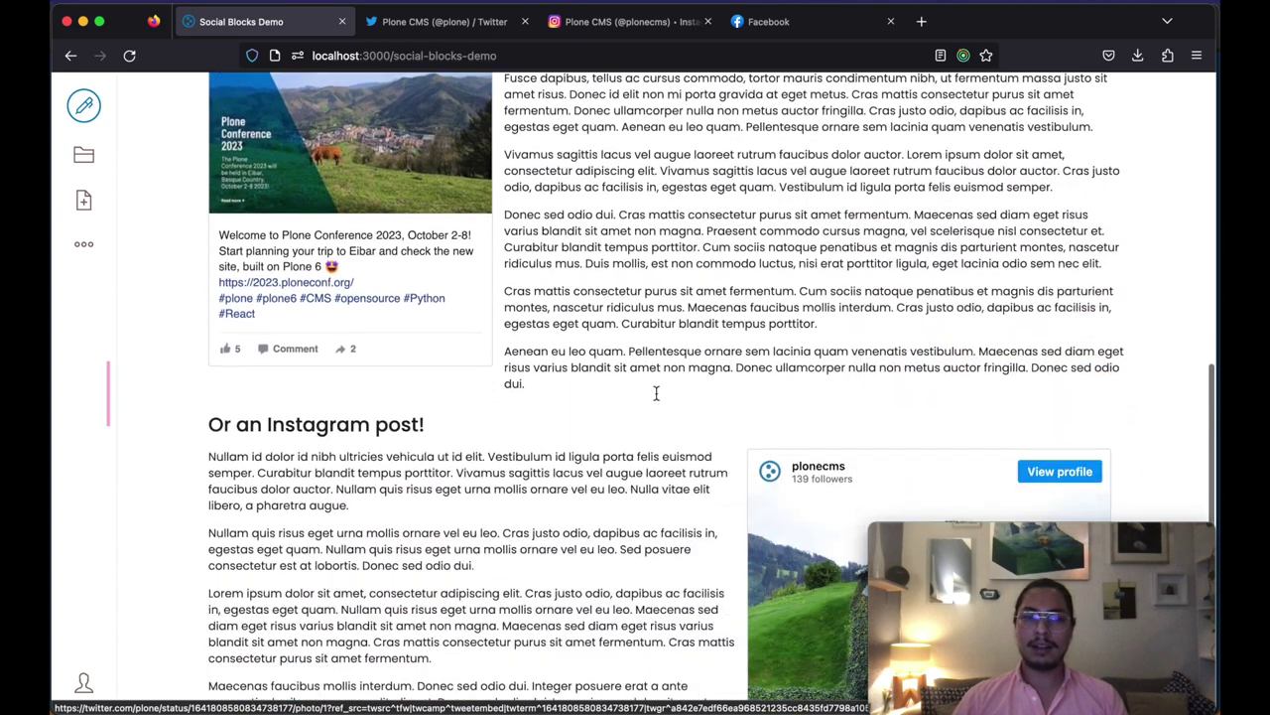
pyautogui.scroll(-5, 650, 400)
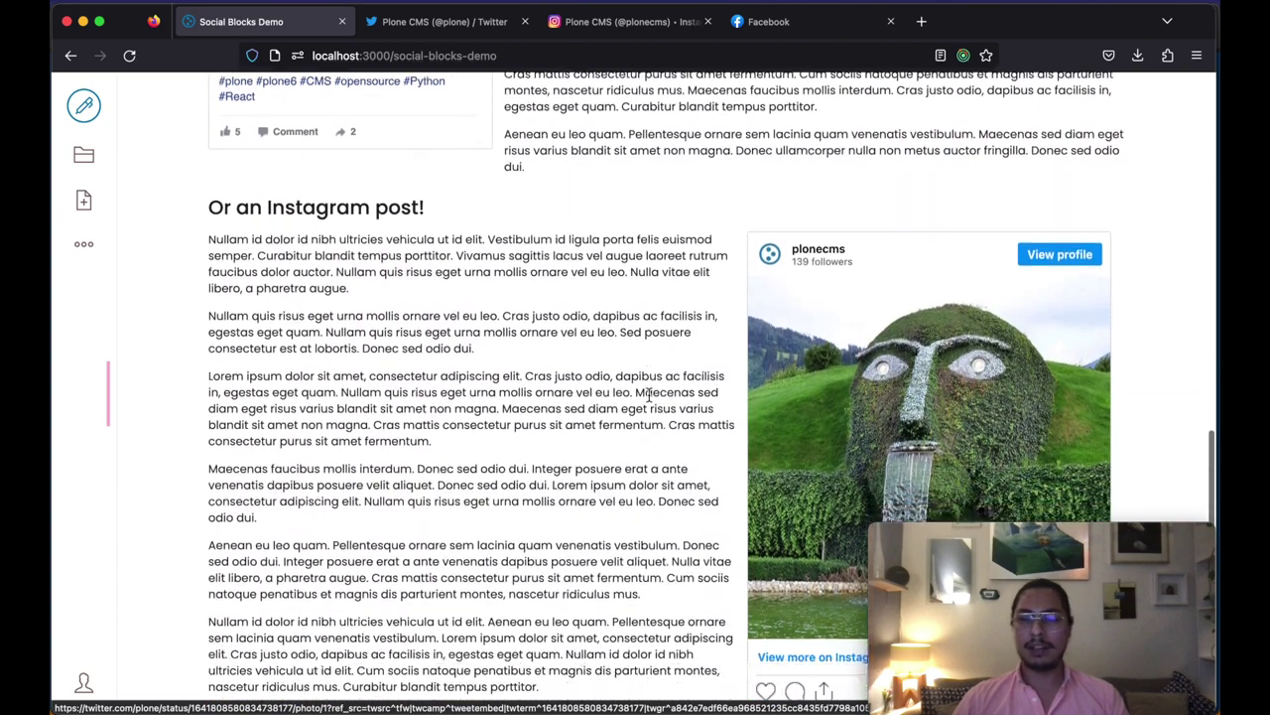
pyautogui.scroll(-4, 650, 400)
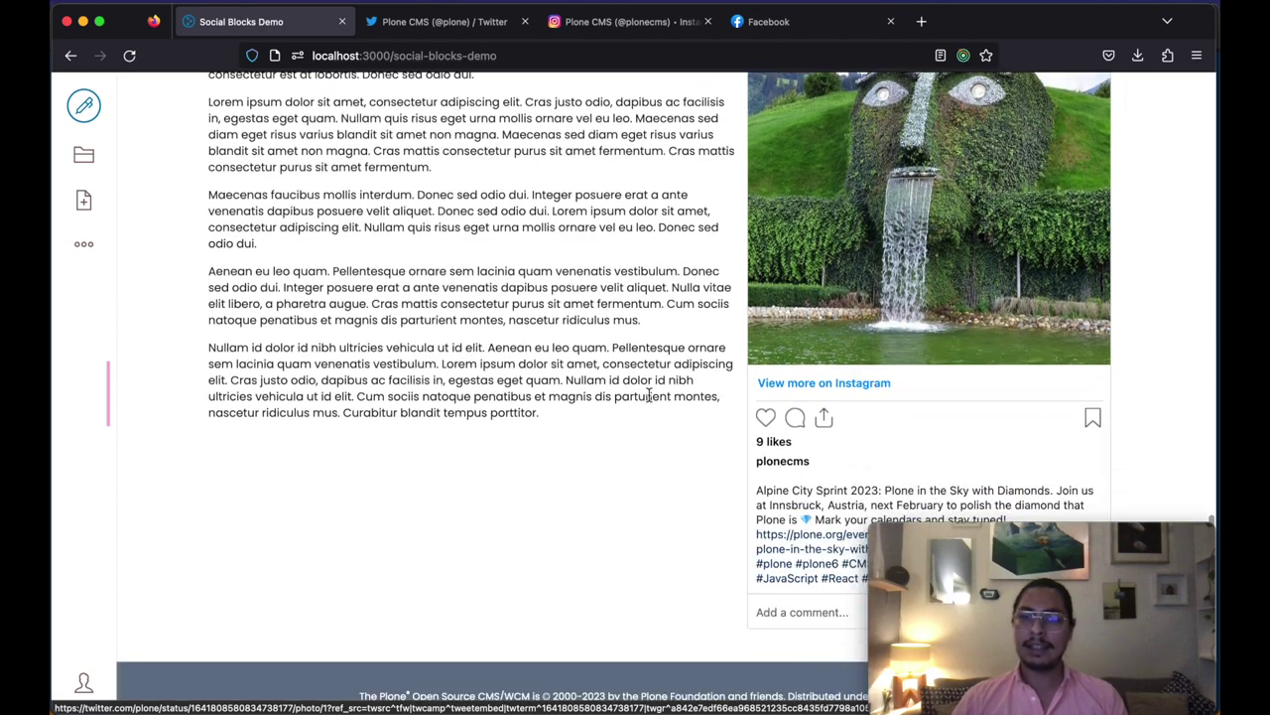
pyautogui.scroll(20, 674, 407)
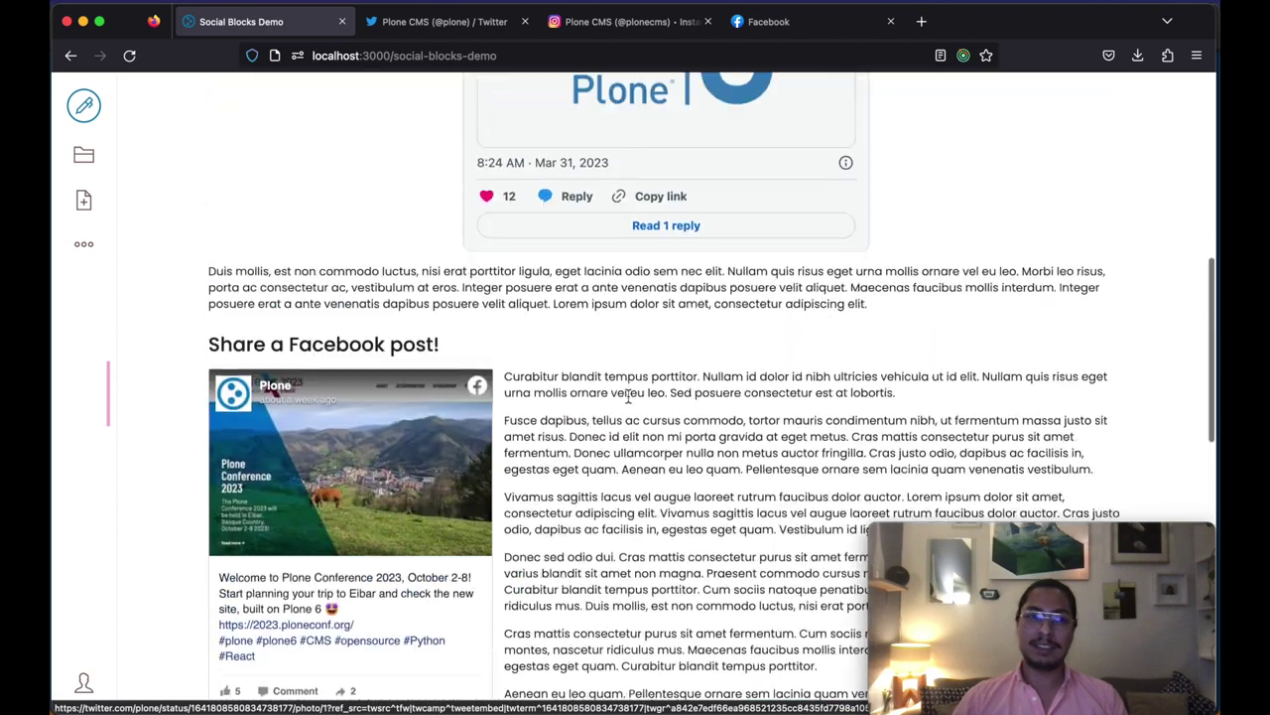
pyautogui.scroll(6, 352, 407)
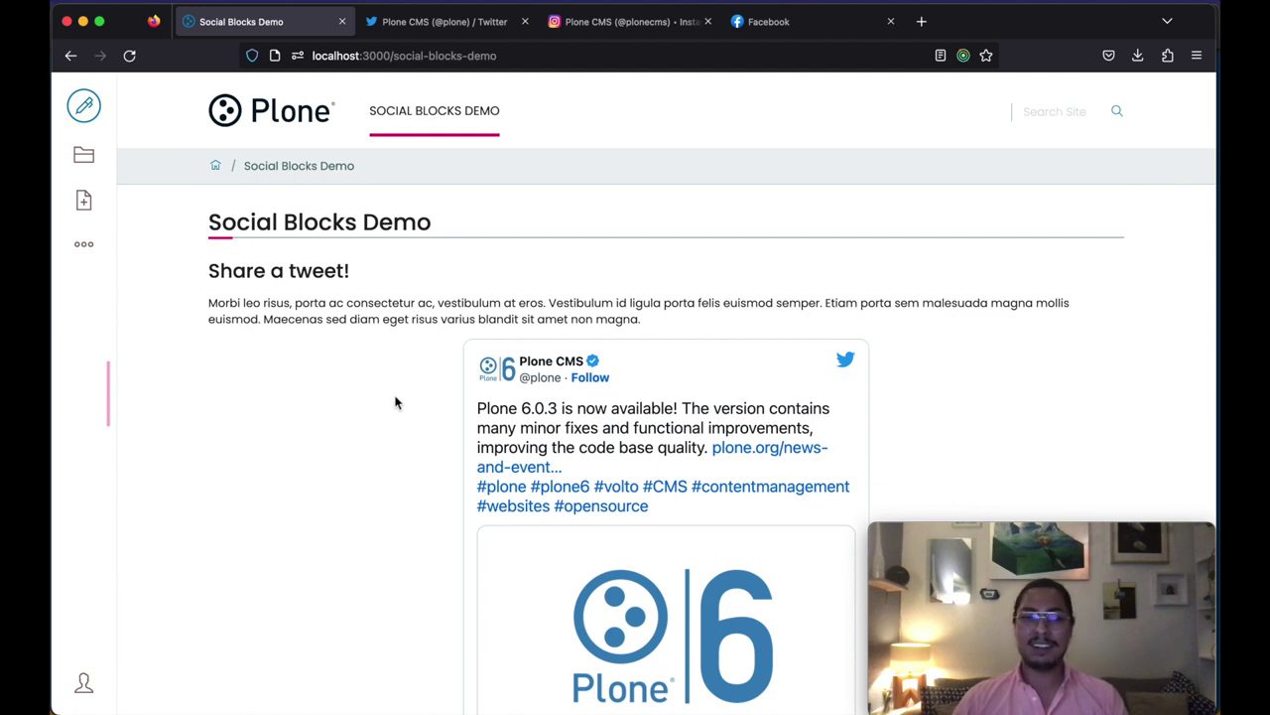
pyautogui.scroll(-1, 395, 402)
# Step: Reopen the page for editing and select the tweet block
pyautogui.click(84, 105)
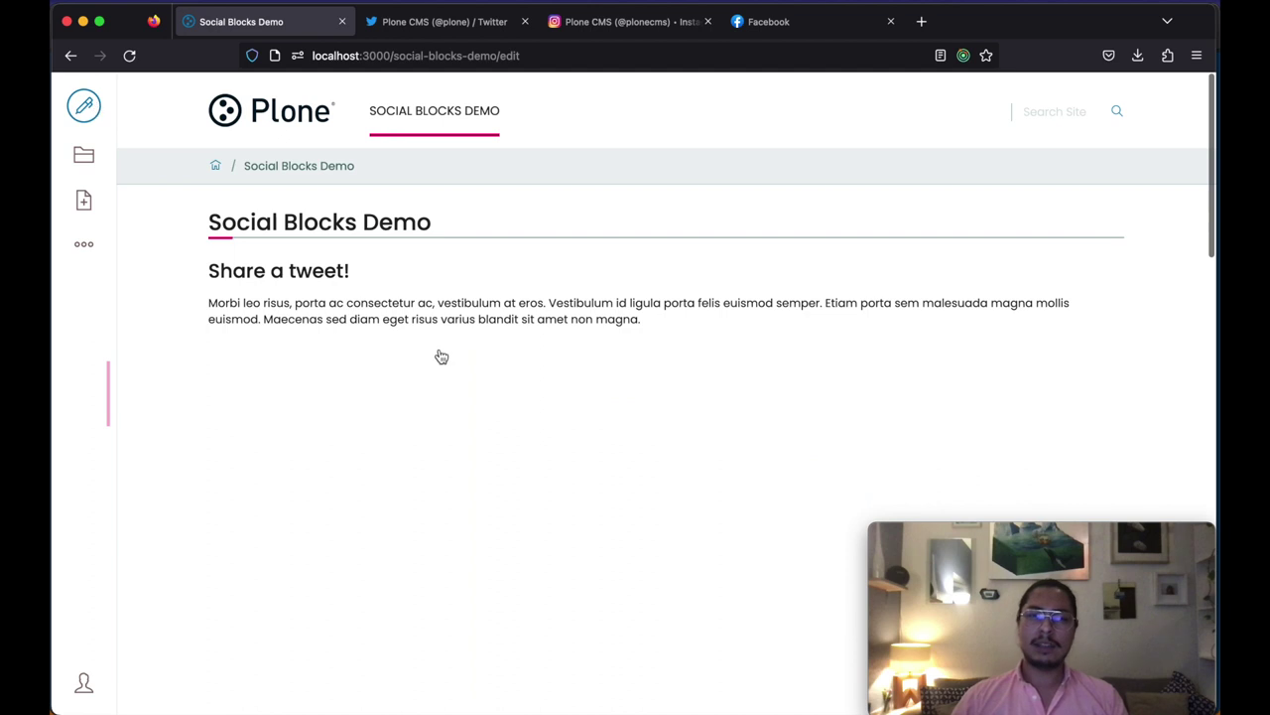
pyautogui.click(752, 408)
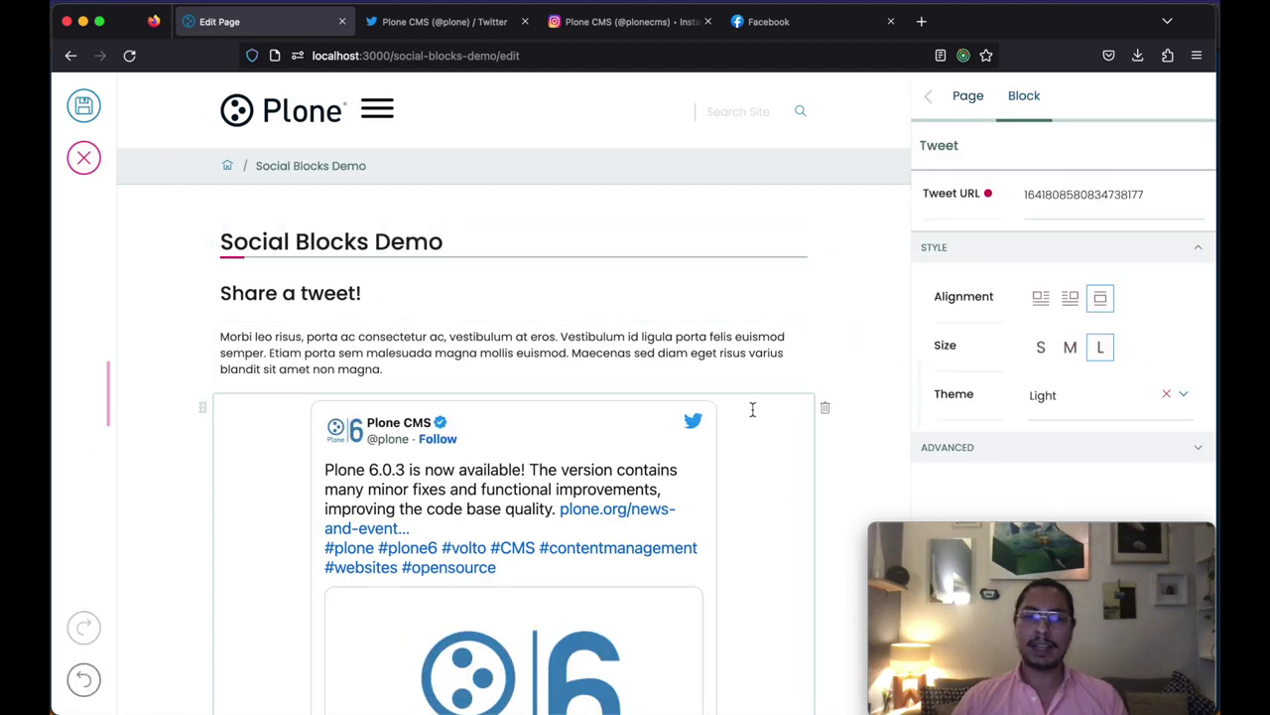
pyautogui.scroll(-2, 513, 516)
pyautogui.scroll(-3, 513, 516)
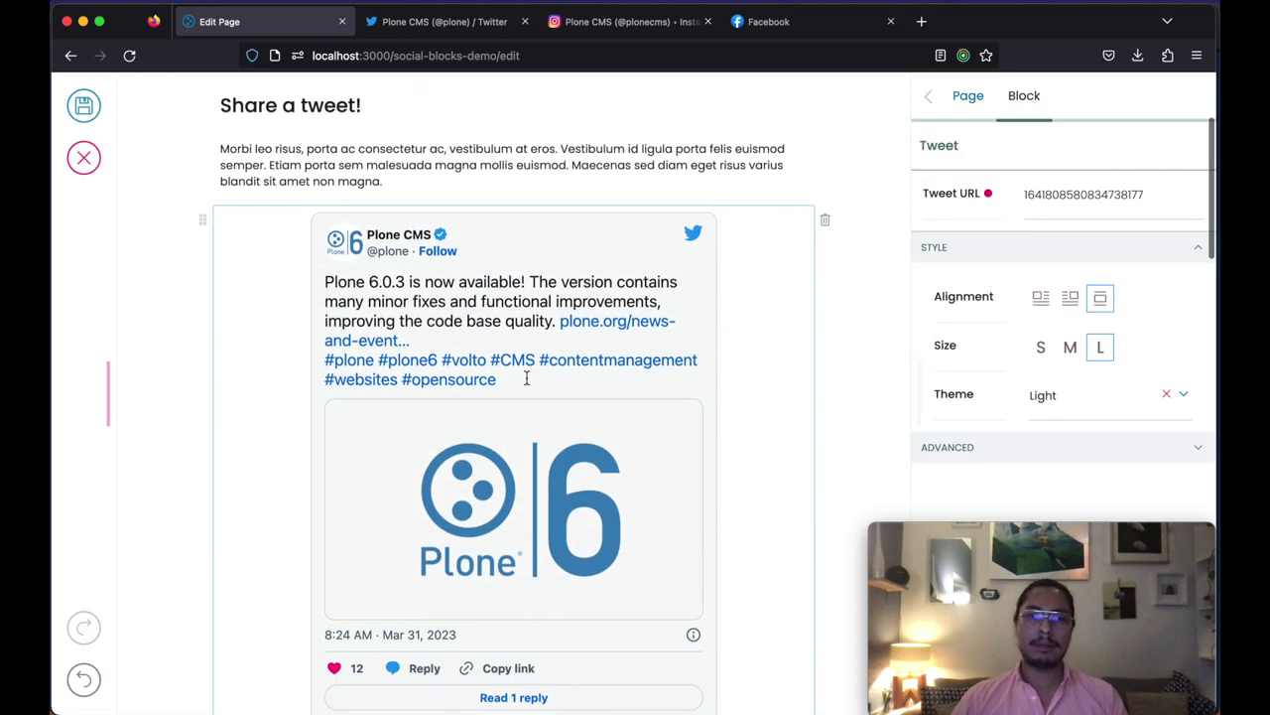
# Step: Copy the link of the Plone CMS Newsroom podcast tweet from Twitter
pyautogui.click(434, 25)
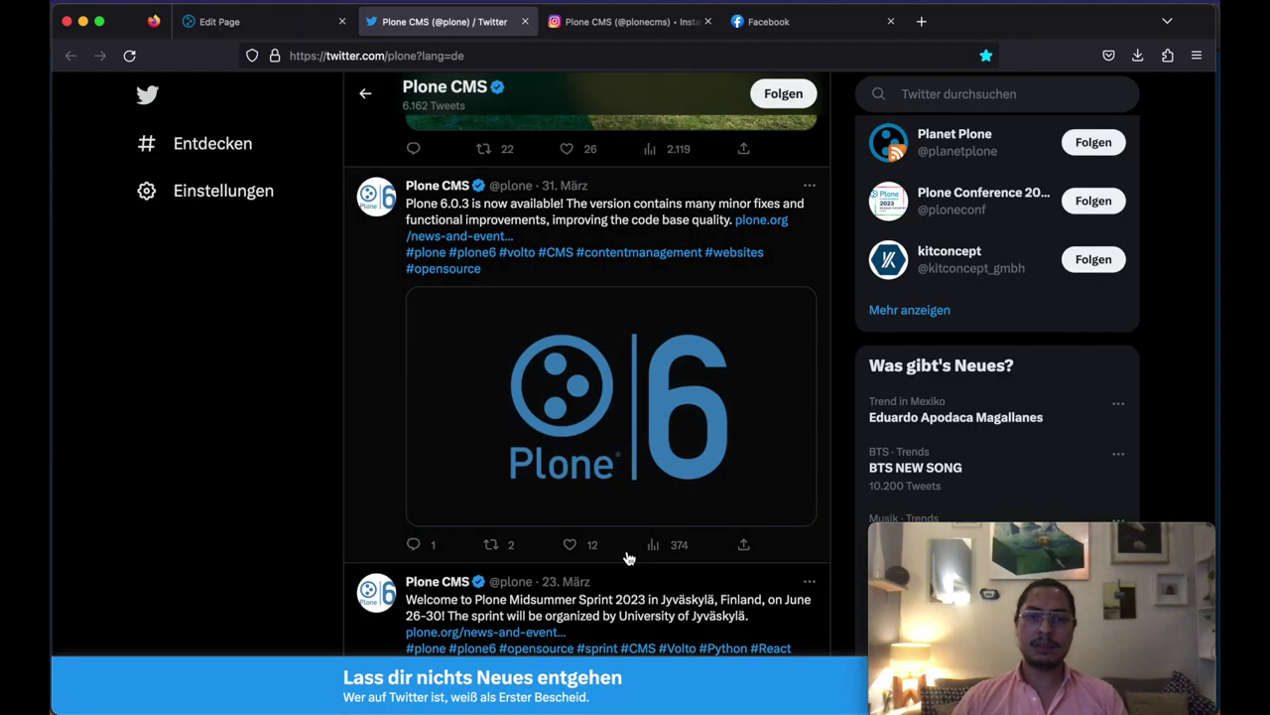
pyautogui.scroll(4, 635, 554)
pyautogui.scroll(5, 635, 553)
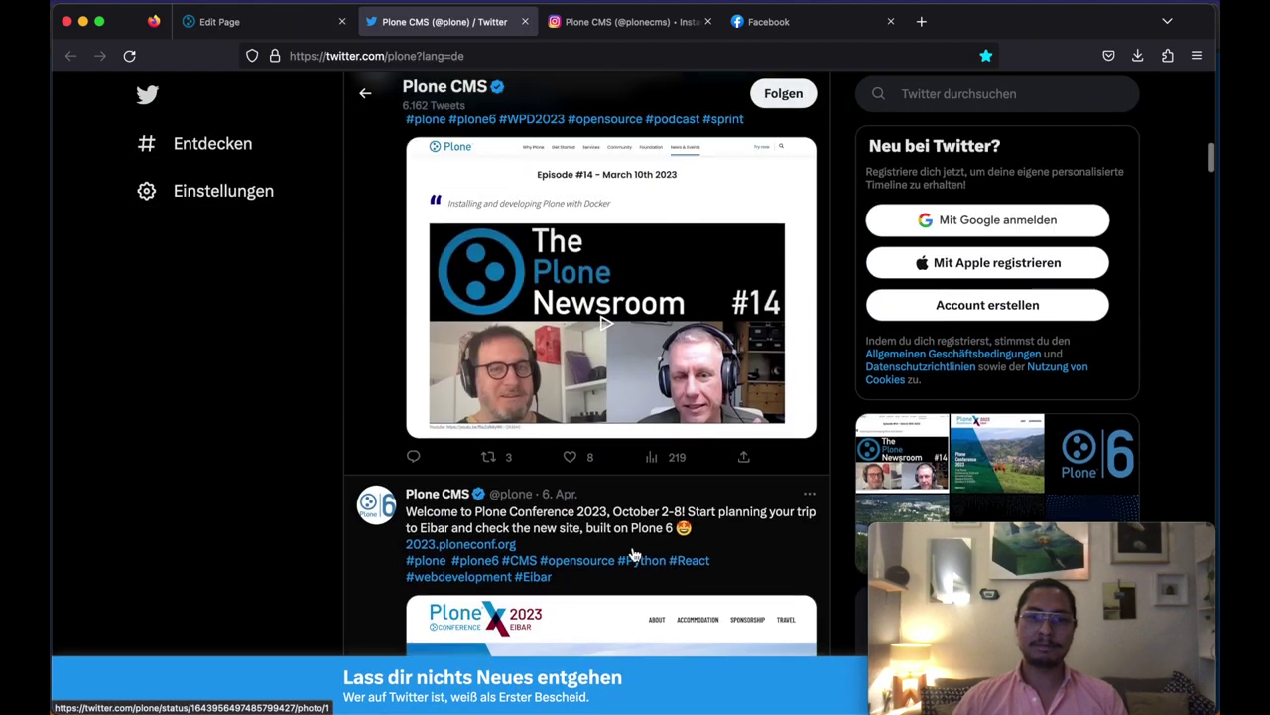
pyautogui.scroll(-2, 635, 554)
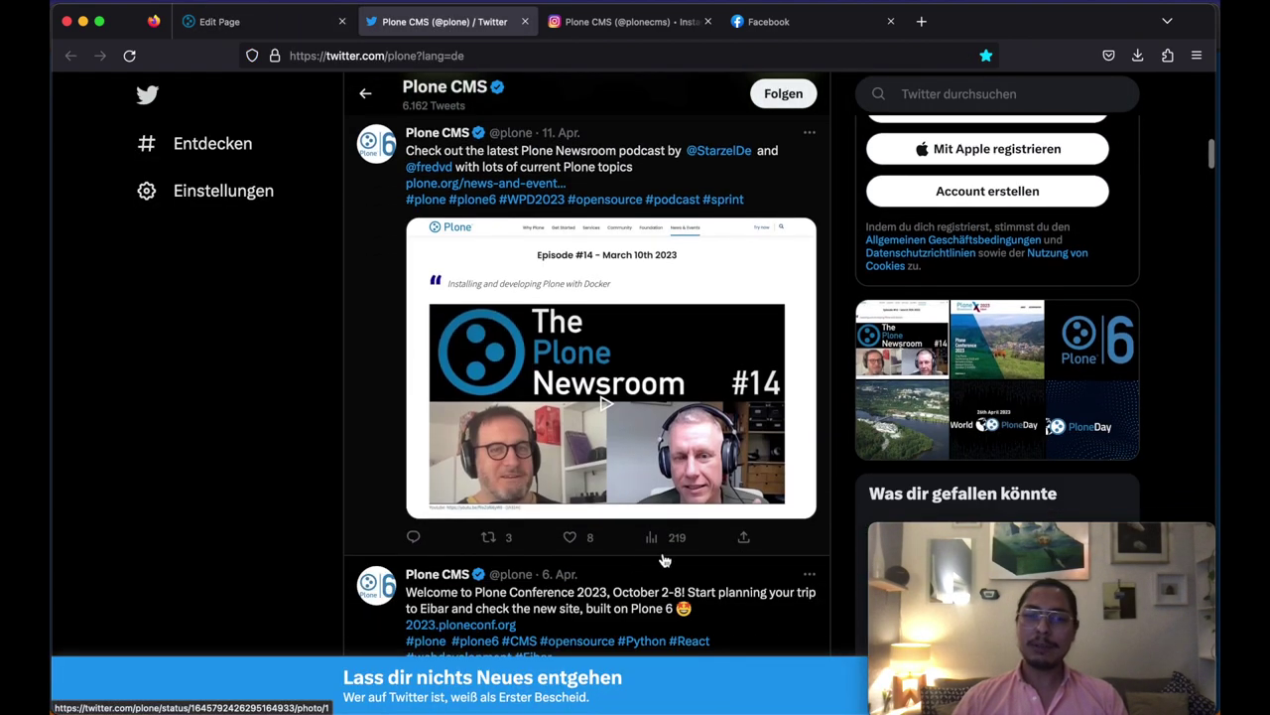
pyautogui.click(744, 541)
pyautogui.click(677, 547)
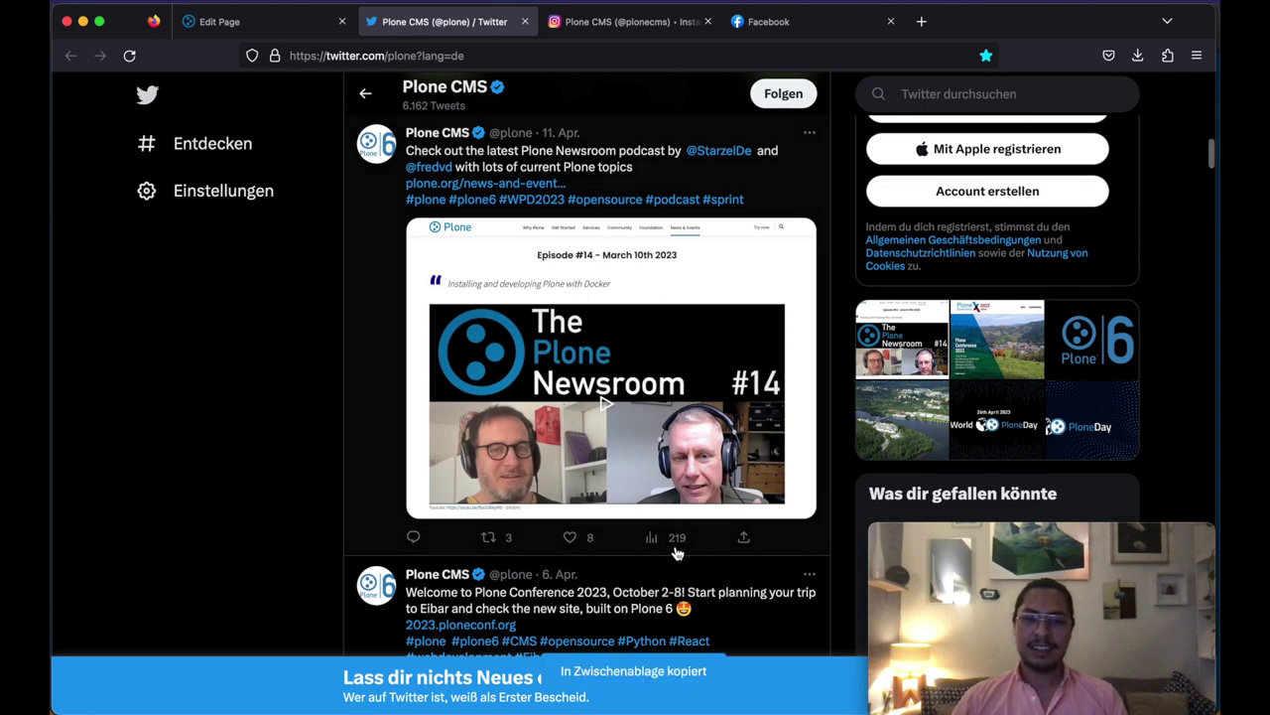
pyautogui.click(284, 21)
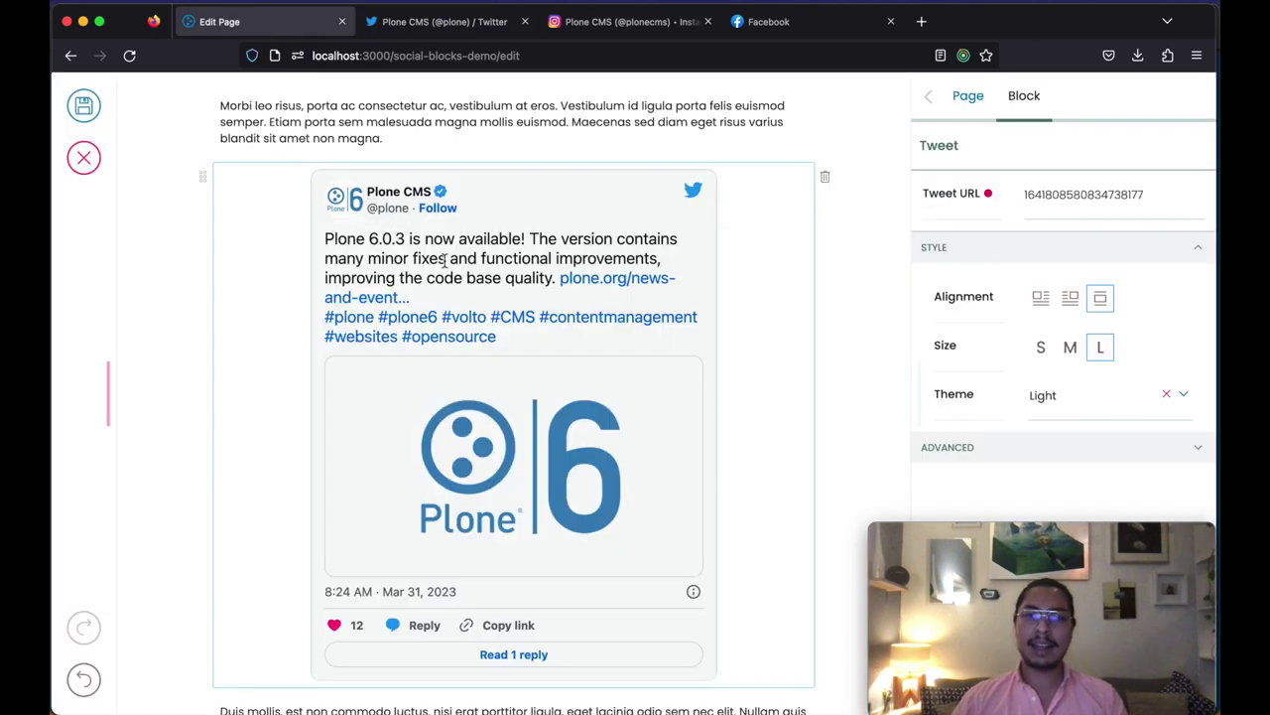
pyautogui.doubleClick(1069, 199)
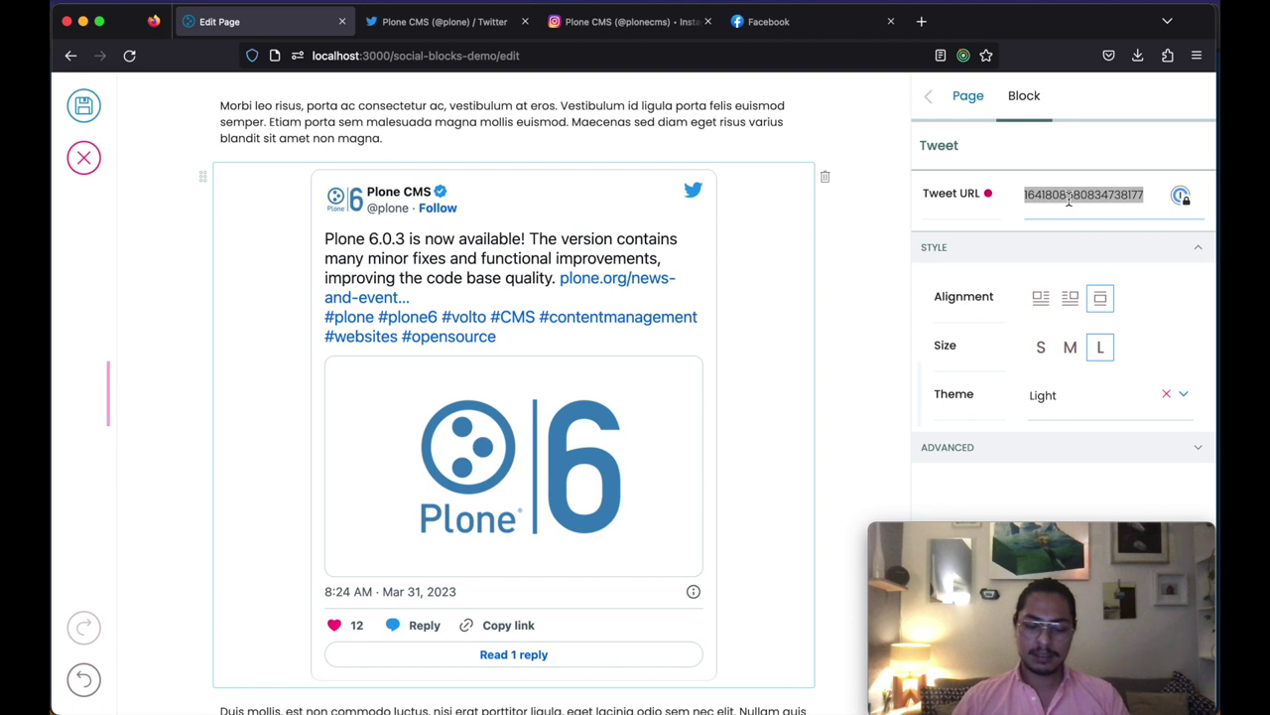
pyautogui.press('super+v')
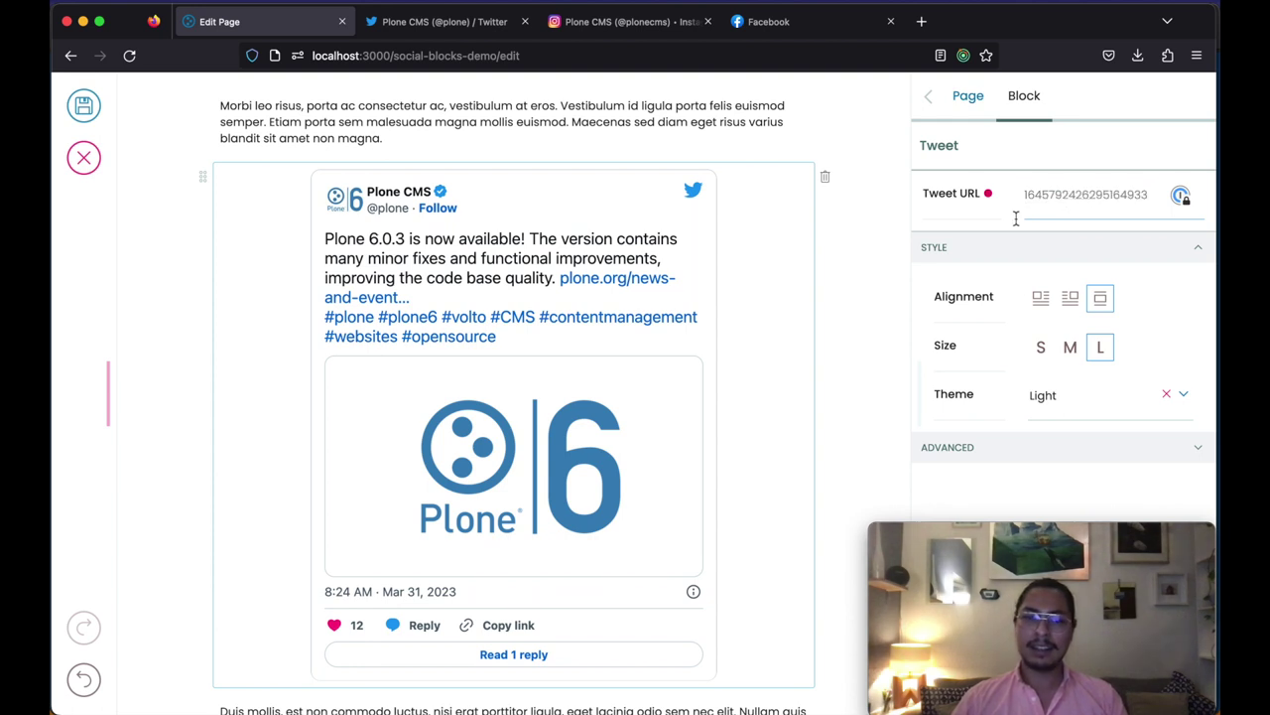
pyautogui.click(84, 107)
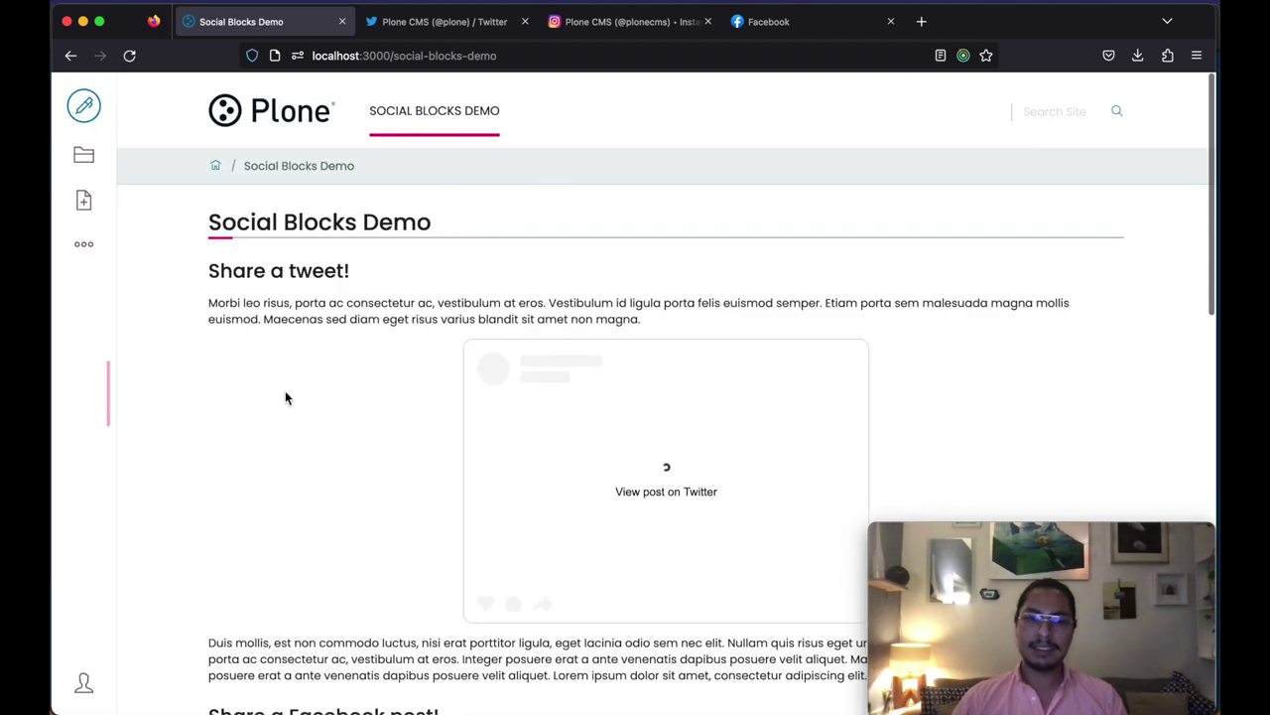
pyautogui.scroll(-3, 675, 365)
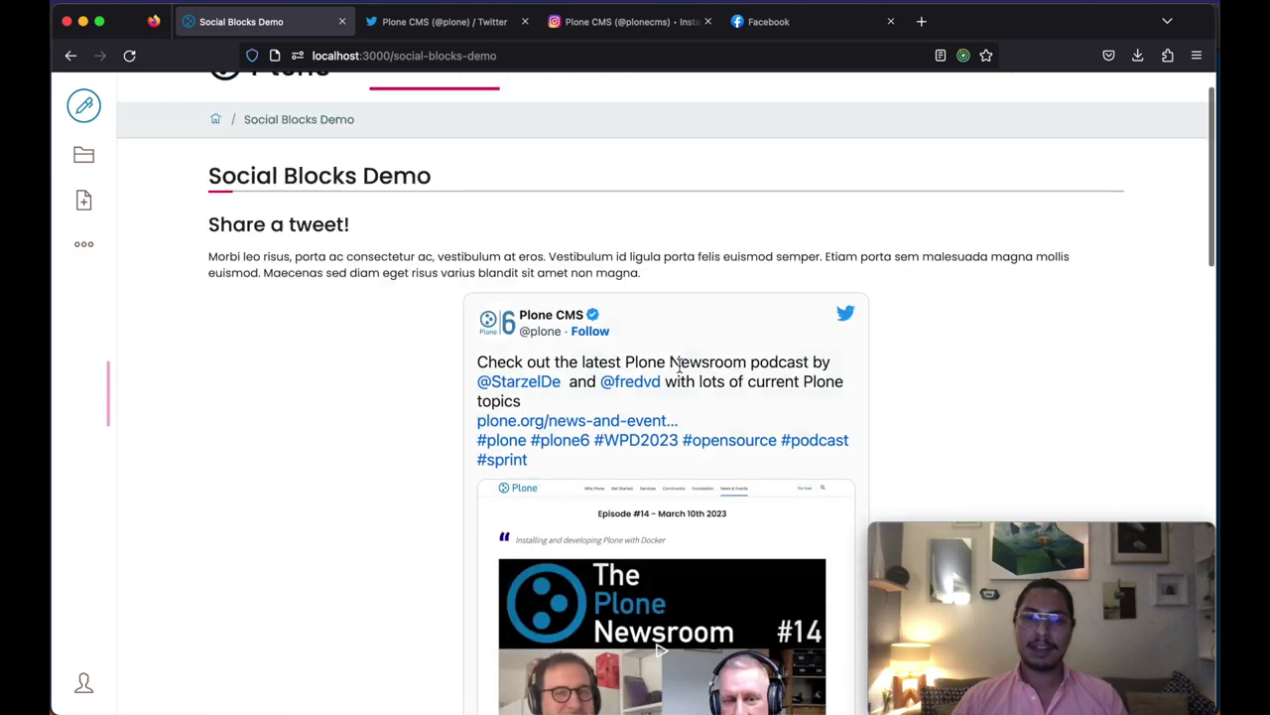
pyautogui.scroll(-3, 318, 445)
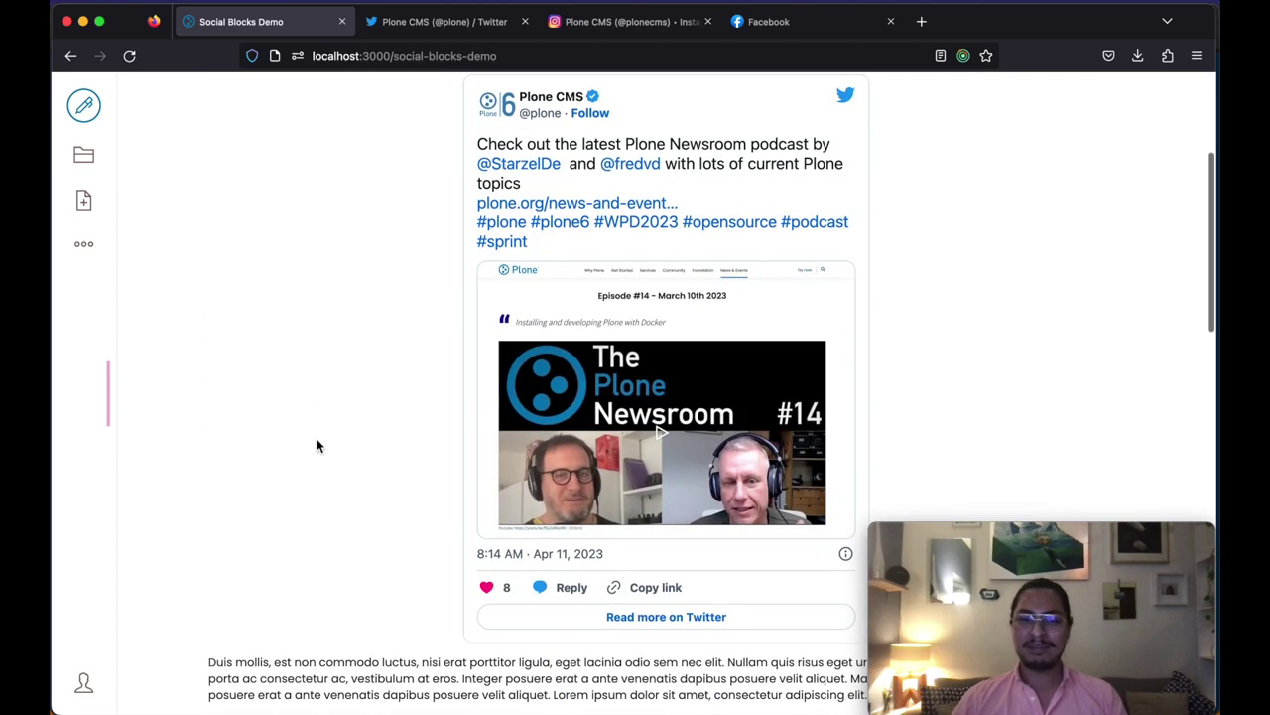
pyautogui.scroll(2, 317, 446)
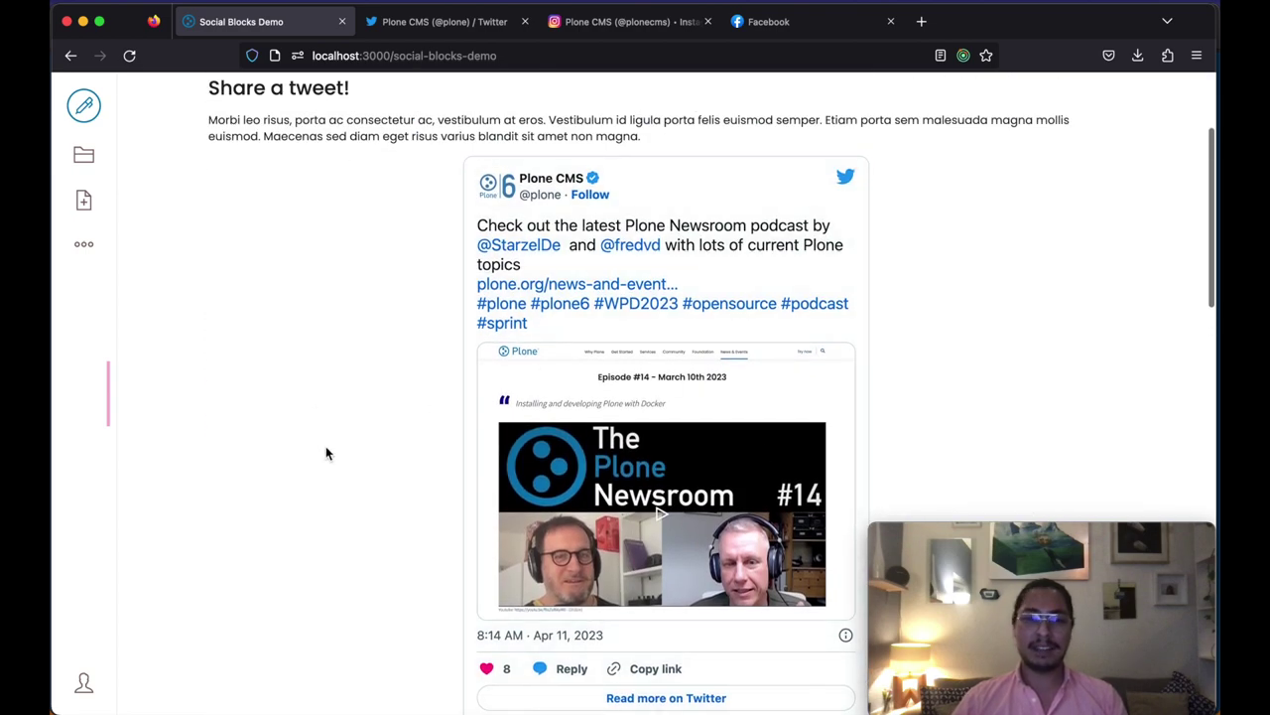
pyautogui.scroll(-1, 326, 446)
pyautogui.scroll(-5, 326, 453)
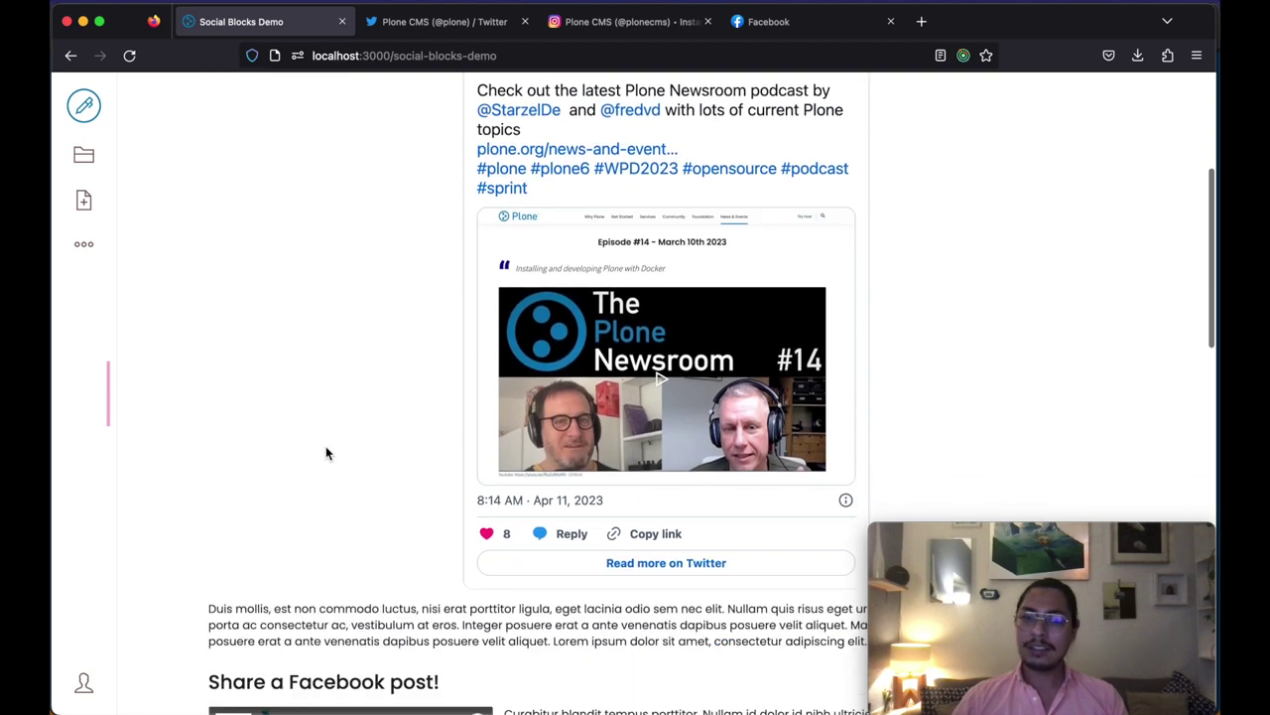
pyautogui.scroll(-4, 539, 483)
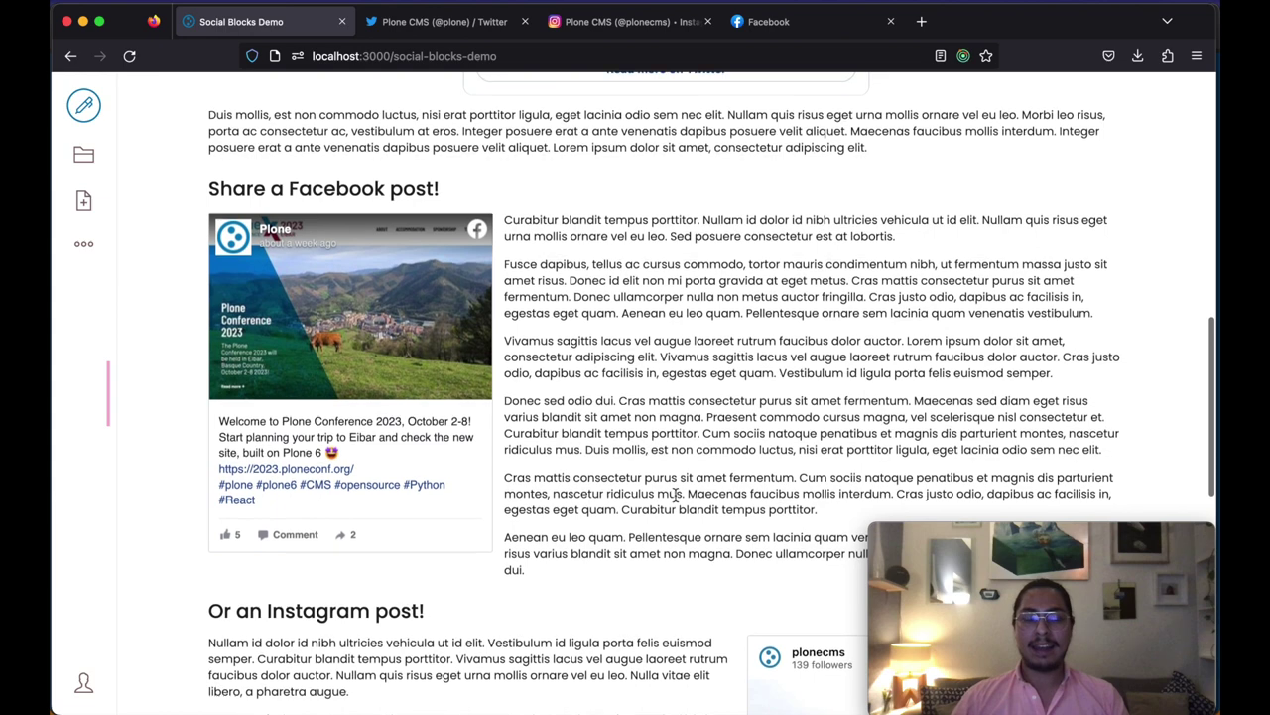
pyautogui.scroll(6, 675, 494)
pyautogui.scroll(3, 389, 507)
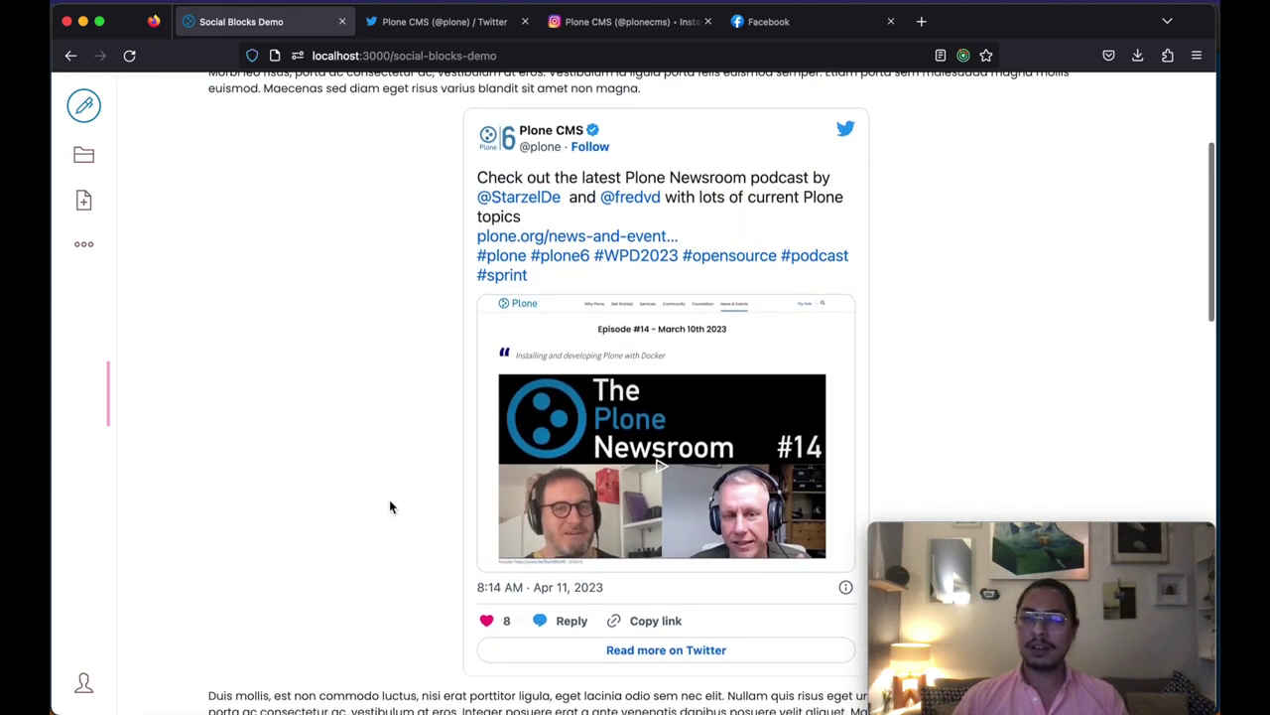
pyautogui.scroll(-4, 389, 499)
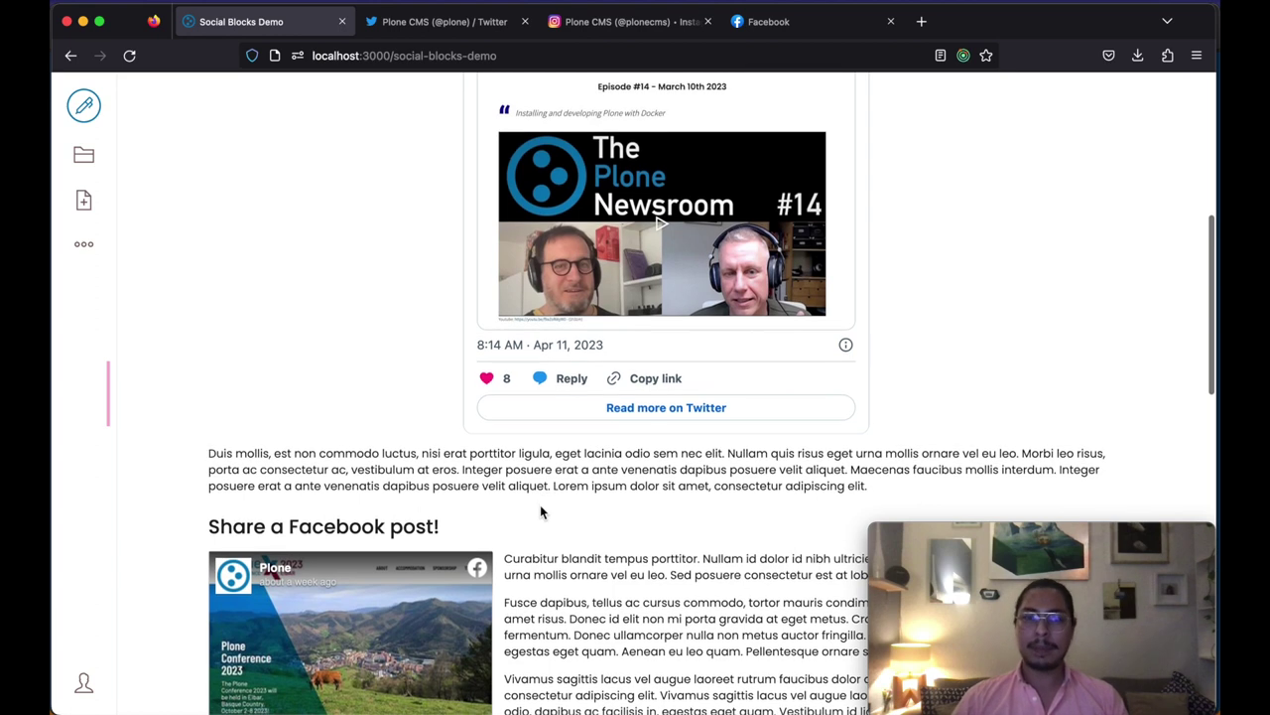
pyautogui.scroll(-1, 540, 510)
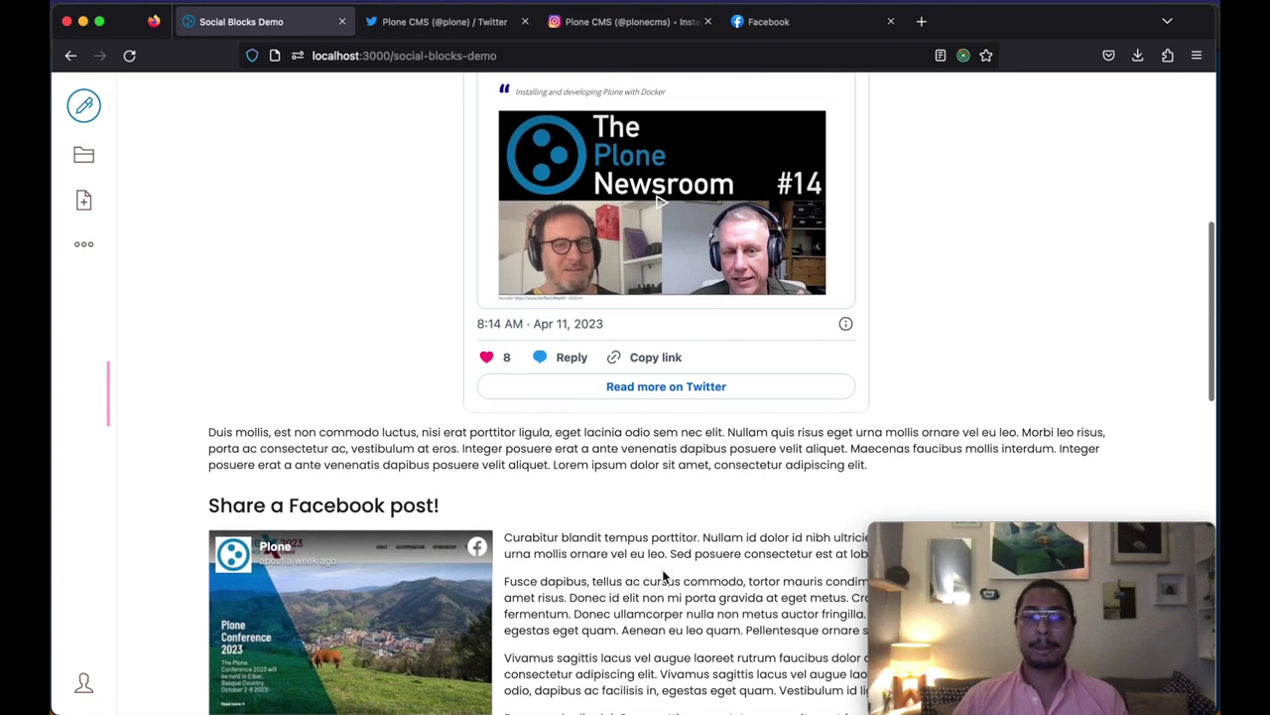
pyautogui.scroll(-4, 664, 571)
pyautogui.scroll(-12, 663, 576)
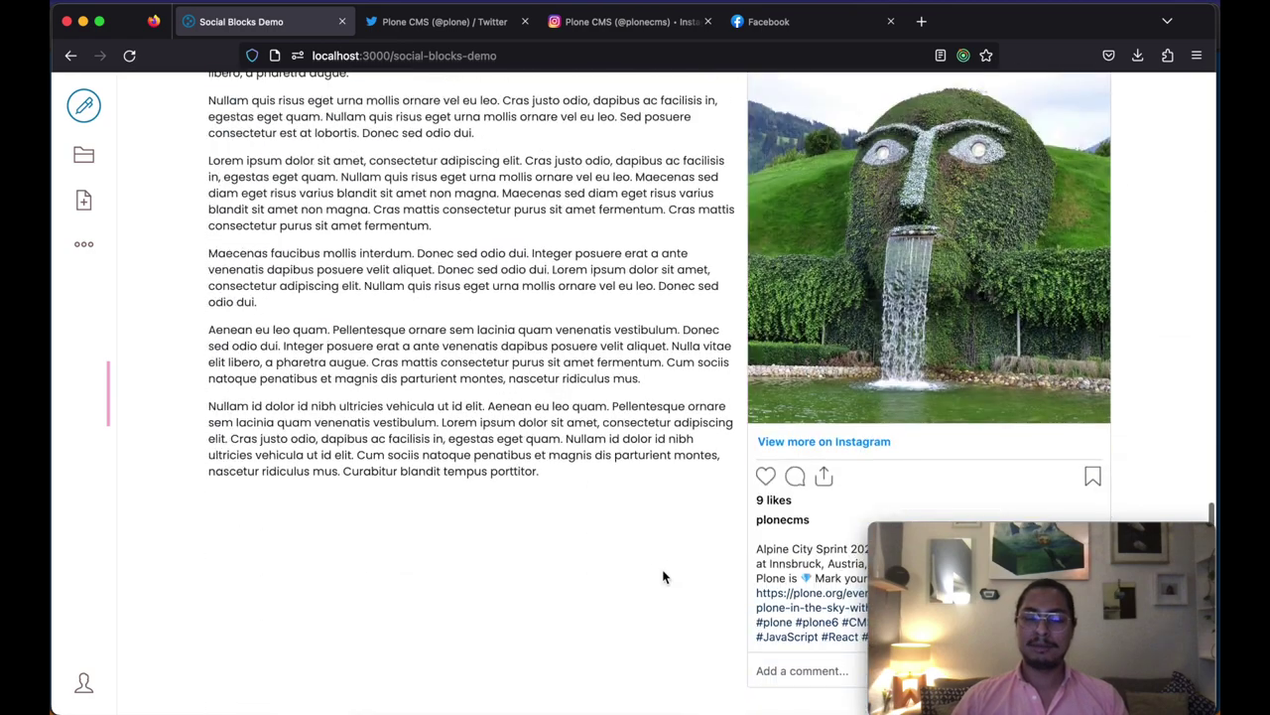
pyautogui.scroll(15, 664, 577)
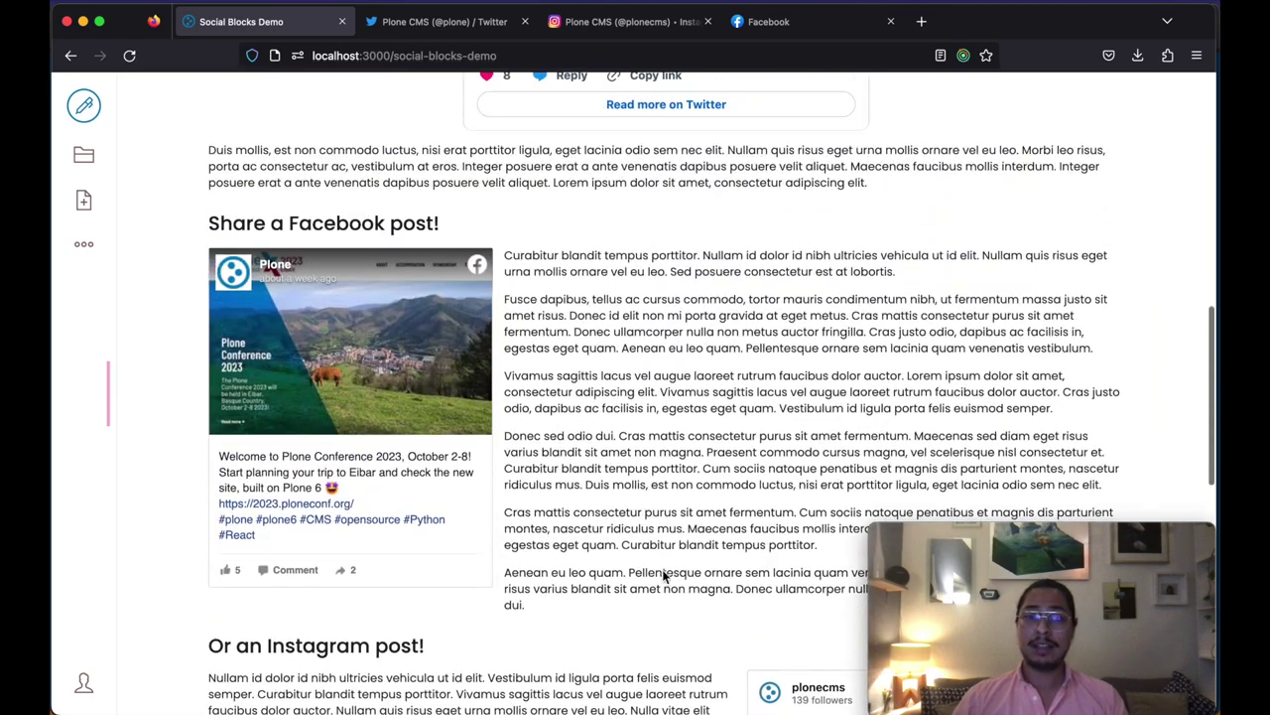
pyautogui.scroll(10, 662, 569)
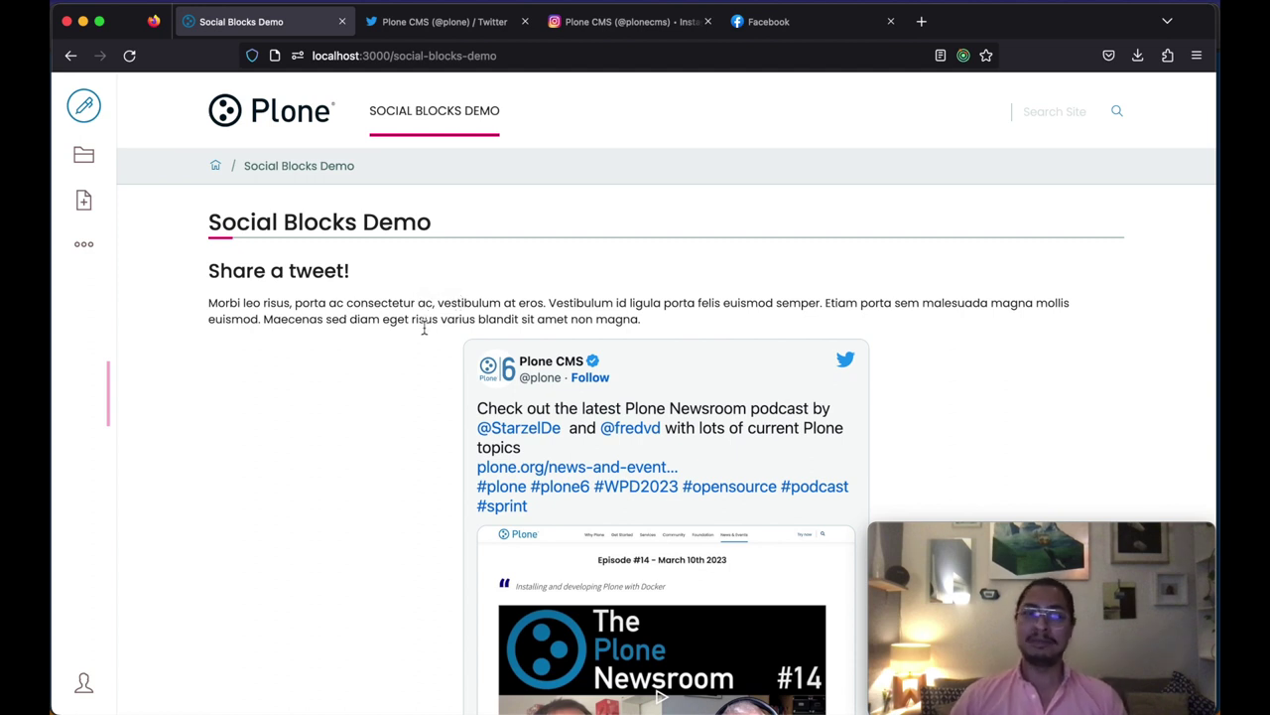
pyautogui.scroll(-1, 424, 329)
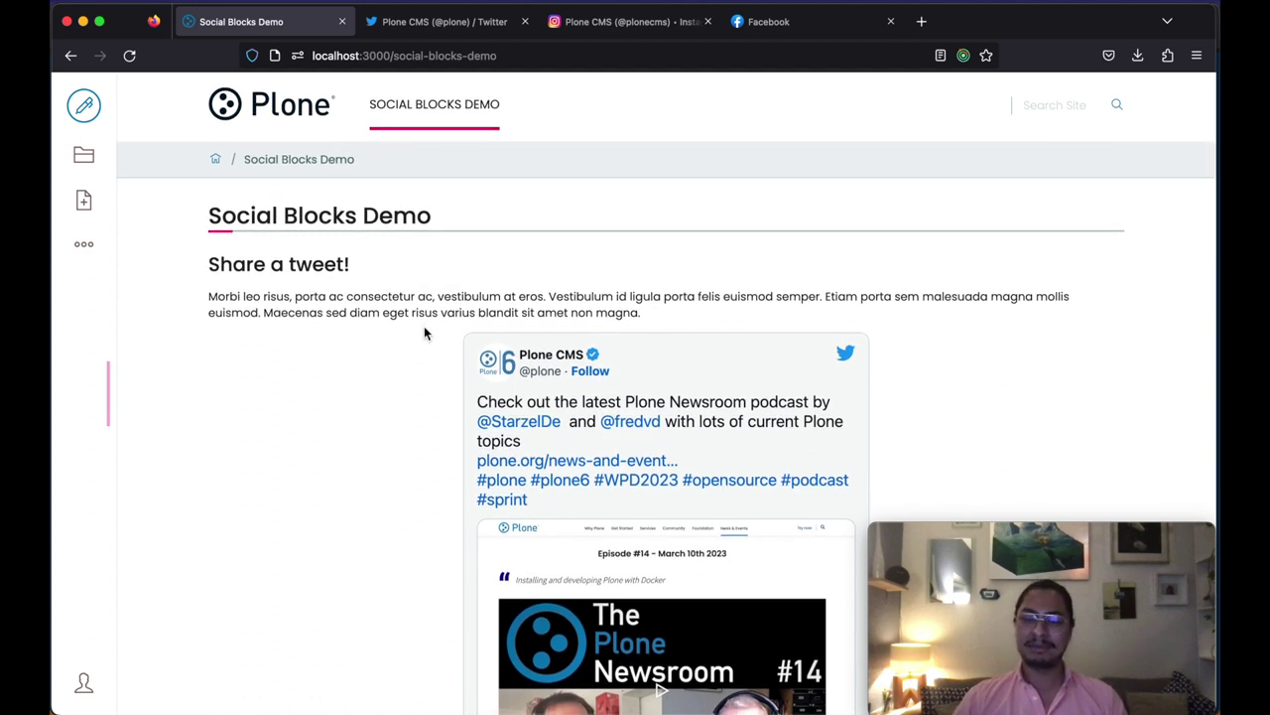
pyautogui.scroll(-2, 424, 331)
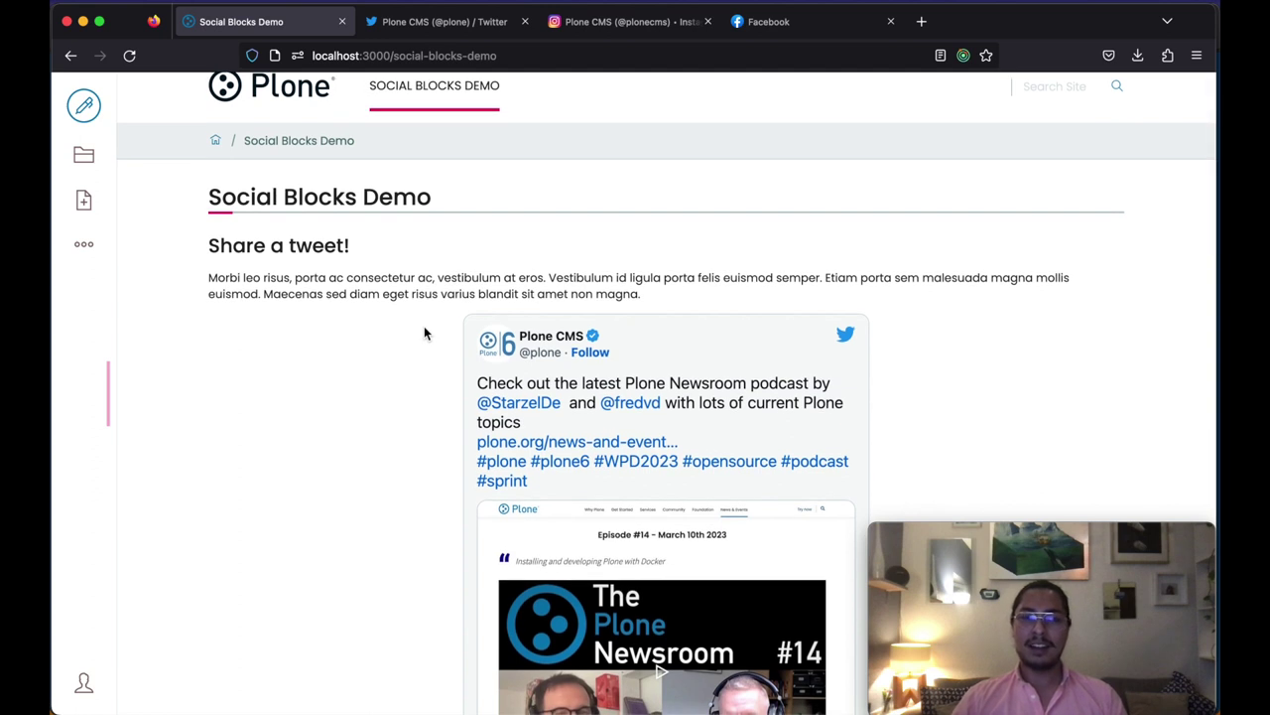
pyautogui.rightClick(359, 430)
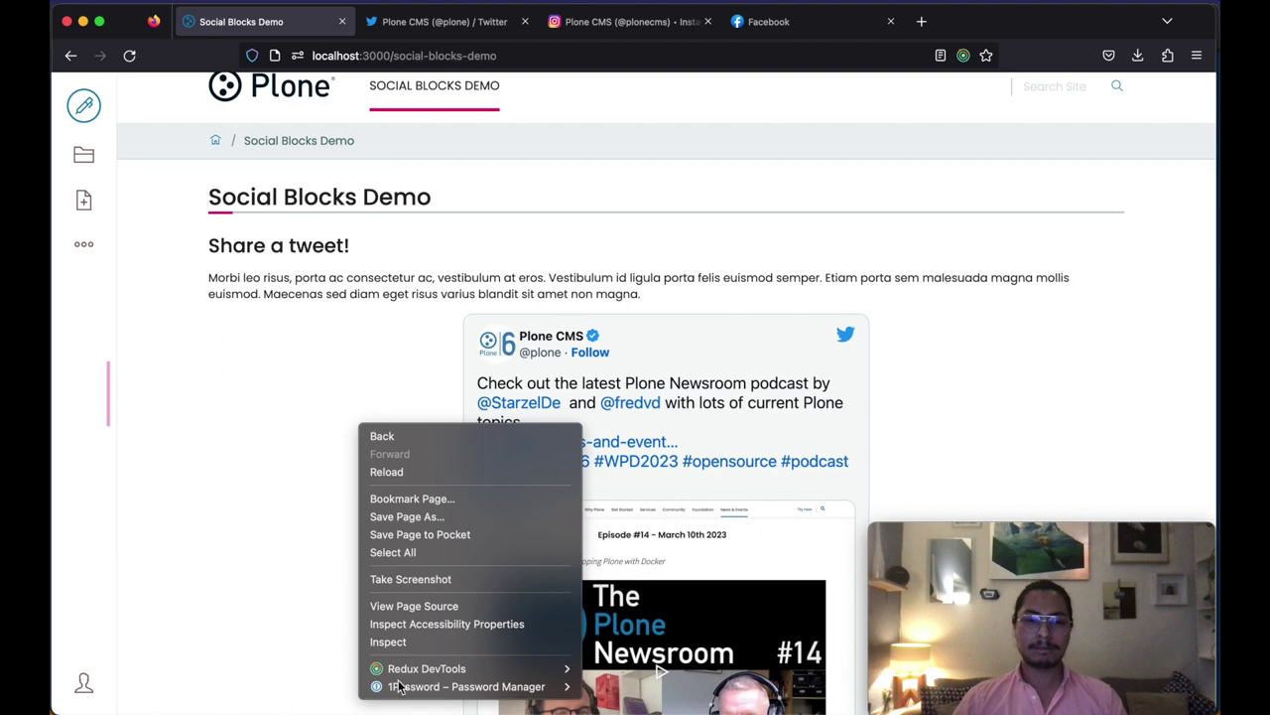
# Step: Delete all localhost:3000 cookies in the DevTools Storage panel
pyautogui.rightClick(385, 443)
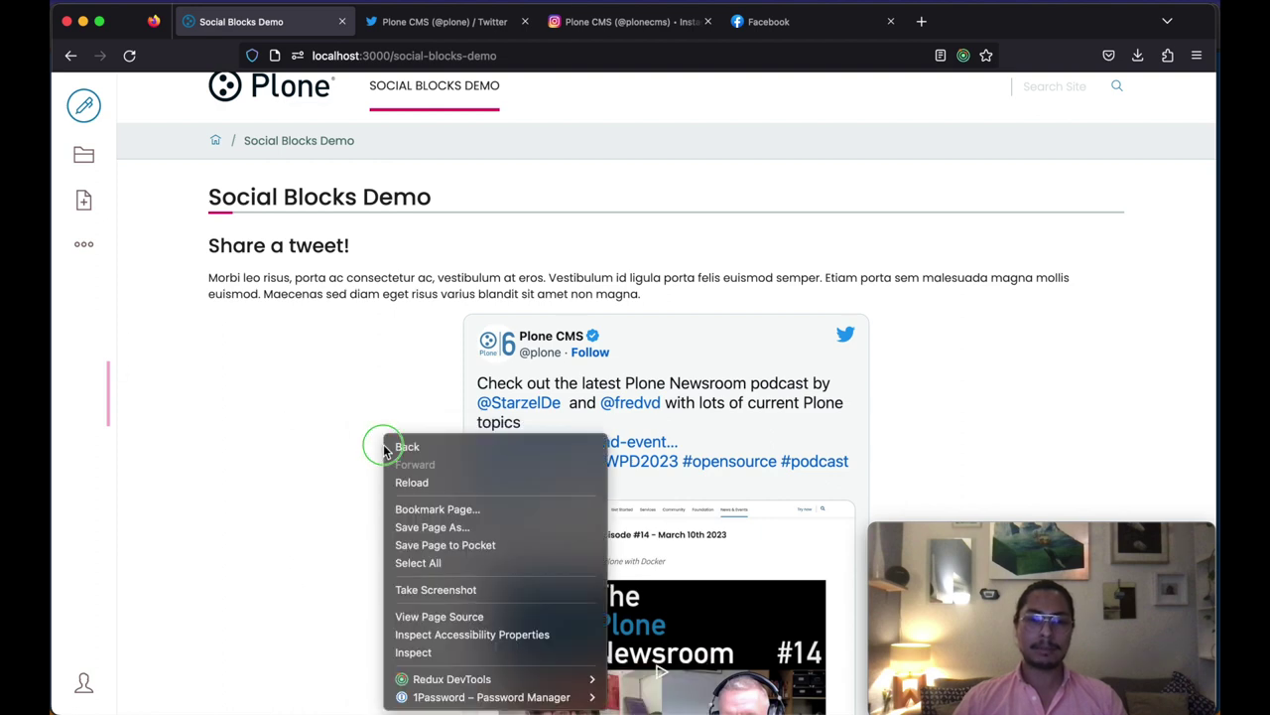
pyautogui.click(491, 651)
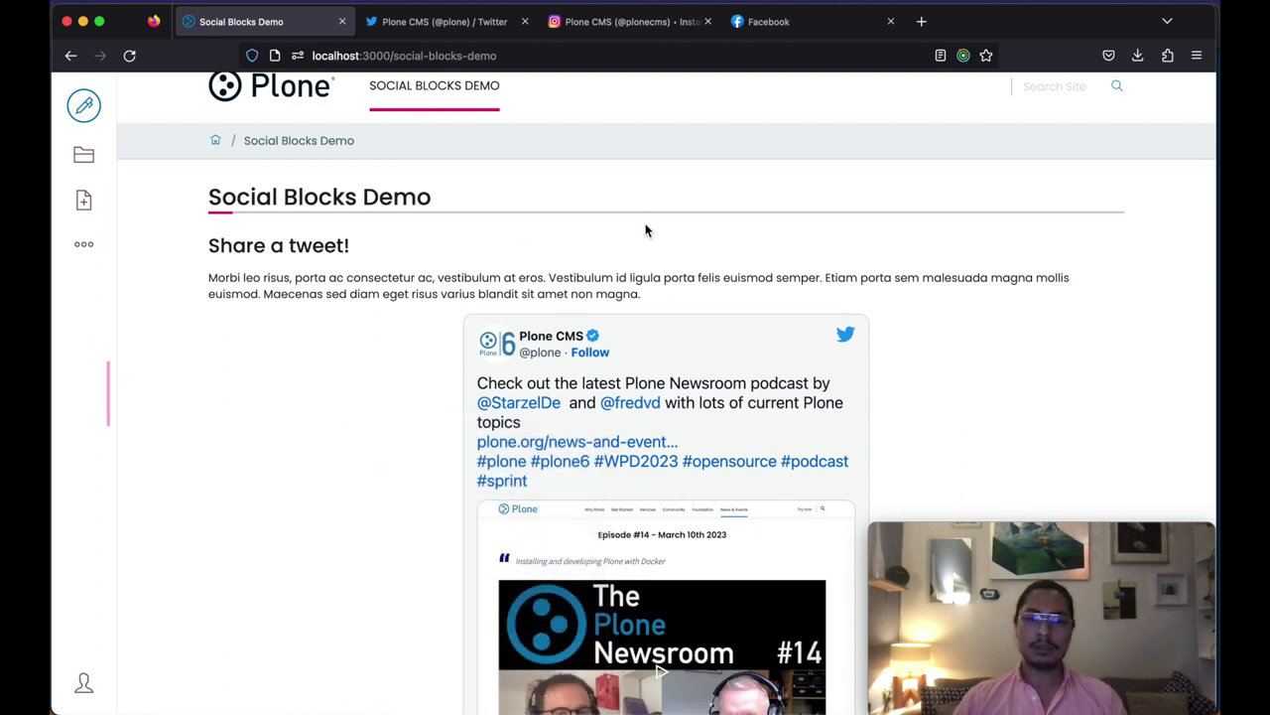
pyautogui.click(647, 387)
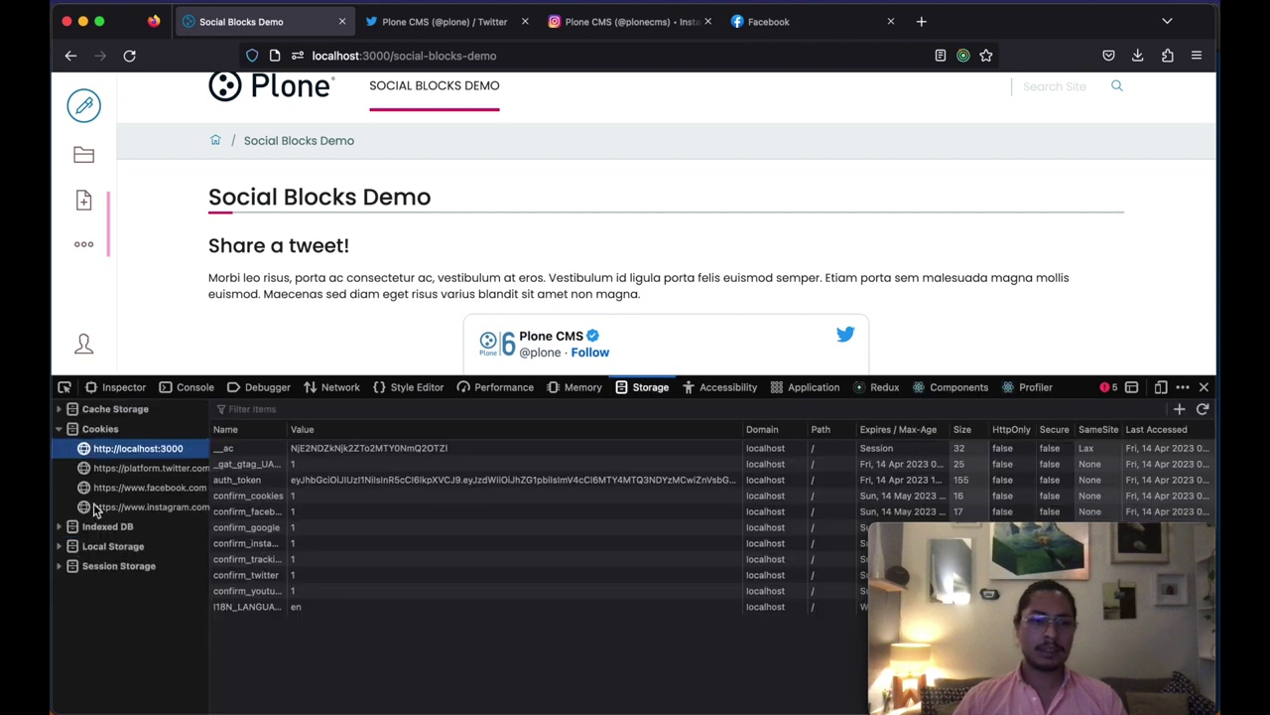
pyautogui.rightClick(125, 447)
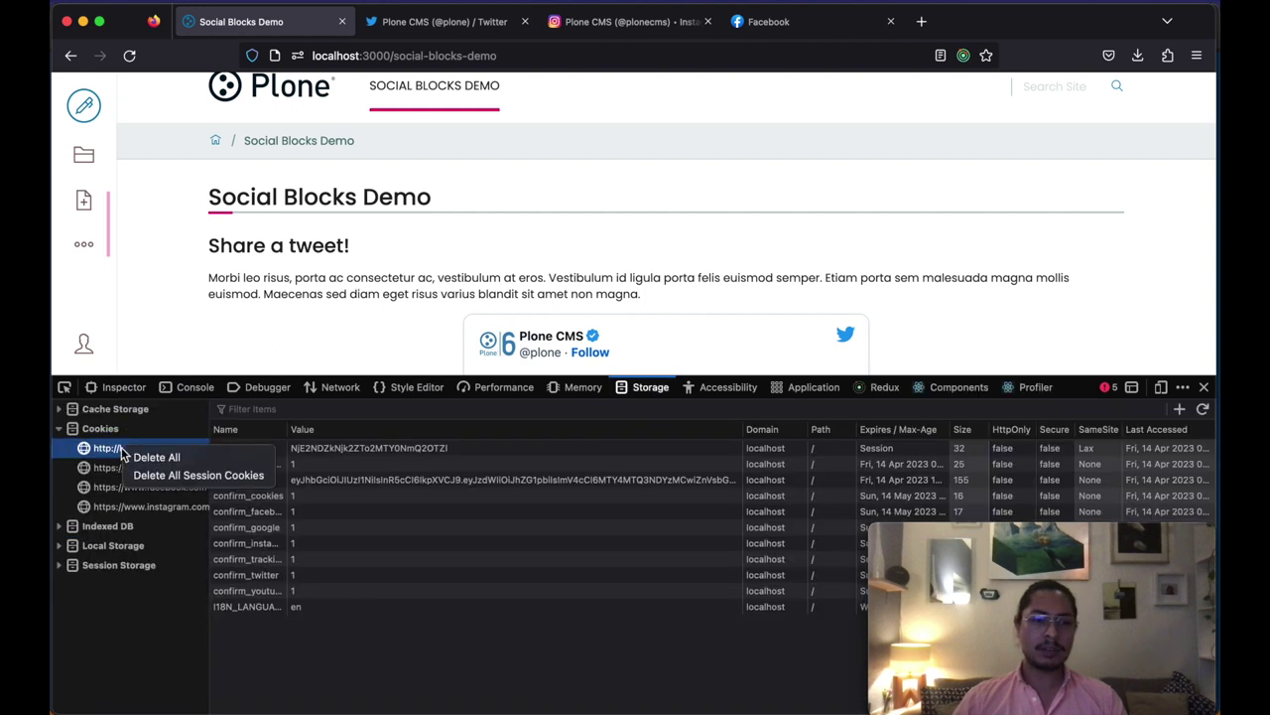
pyautogui.click(173, 454)
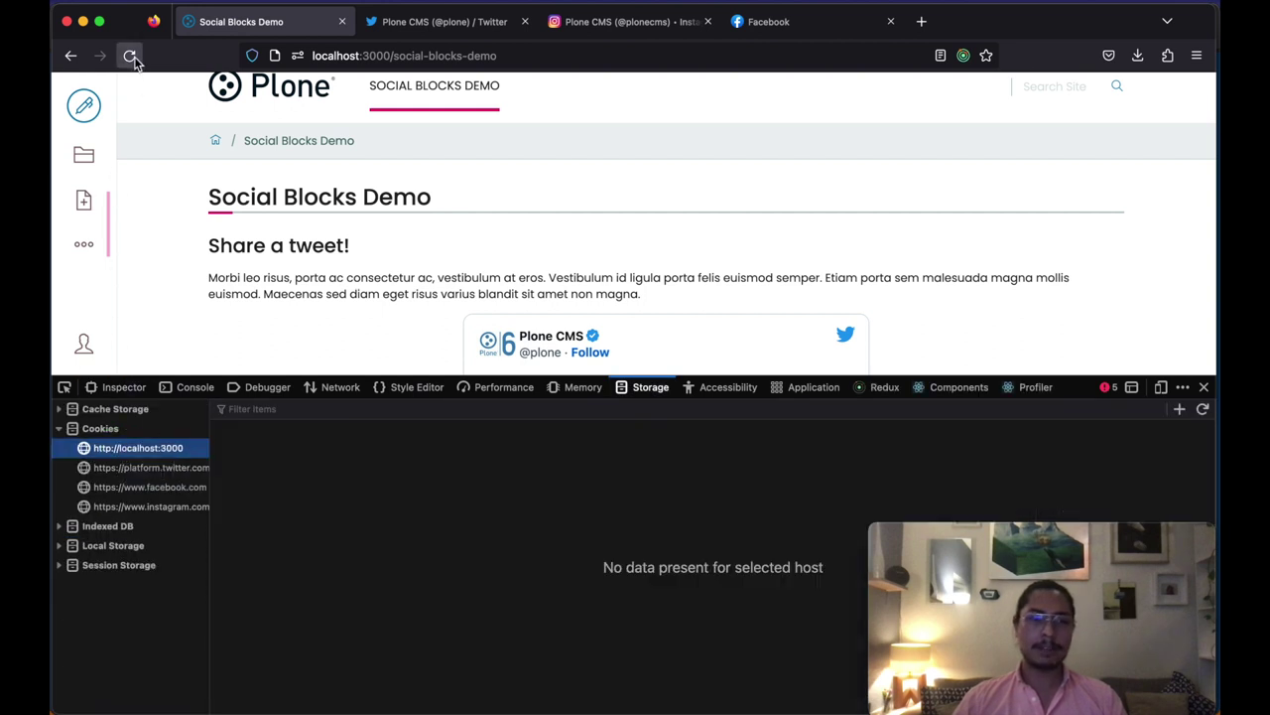
# Step: Delete all facebook.com cookies and reload the page
pyautogui.rightClick(126, 467)
pyautogui.press('Escape')
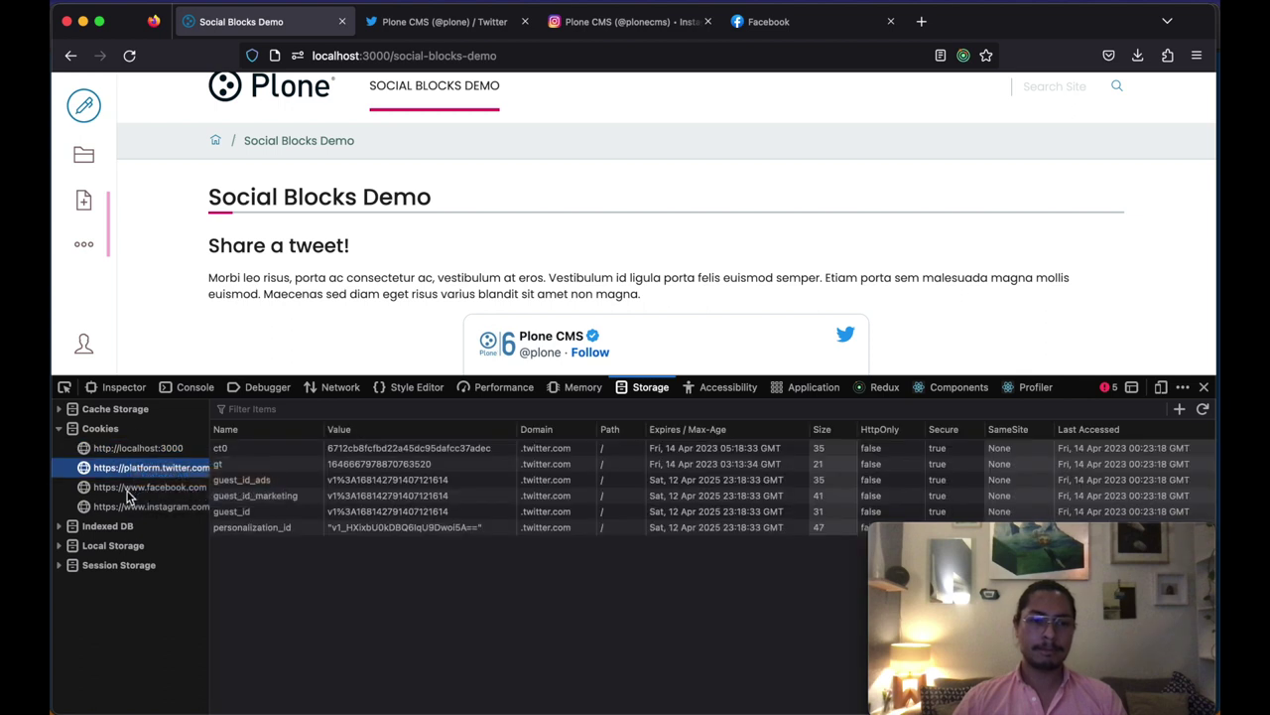
pyautogui.rightClick(130, 487)
pyautogui.click(149, 499)
pyautogui.rightClick(125, 506)
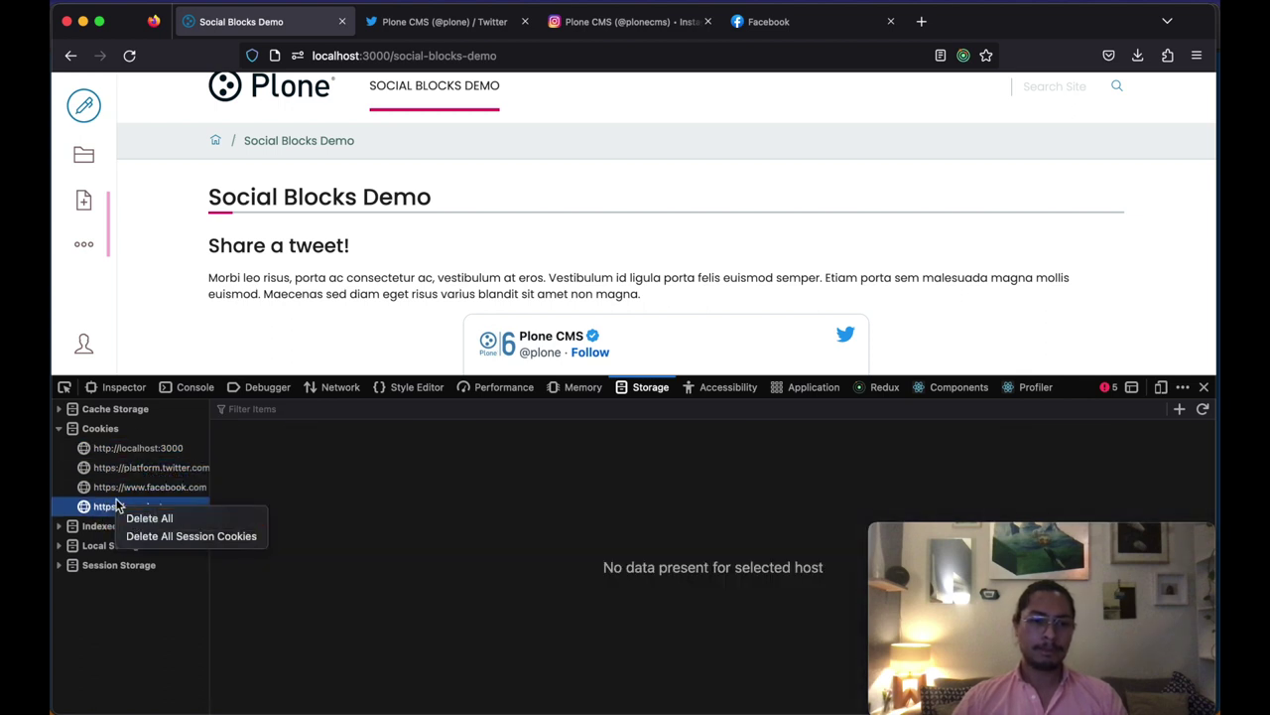
pyautogui.press('Escape')
pyautogui.click(129, 57)
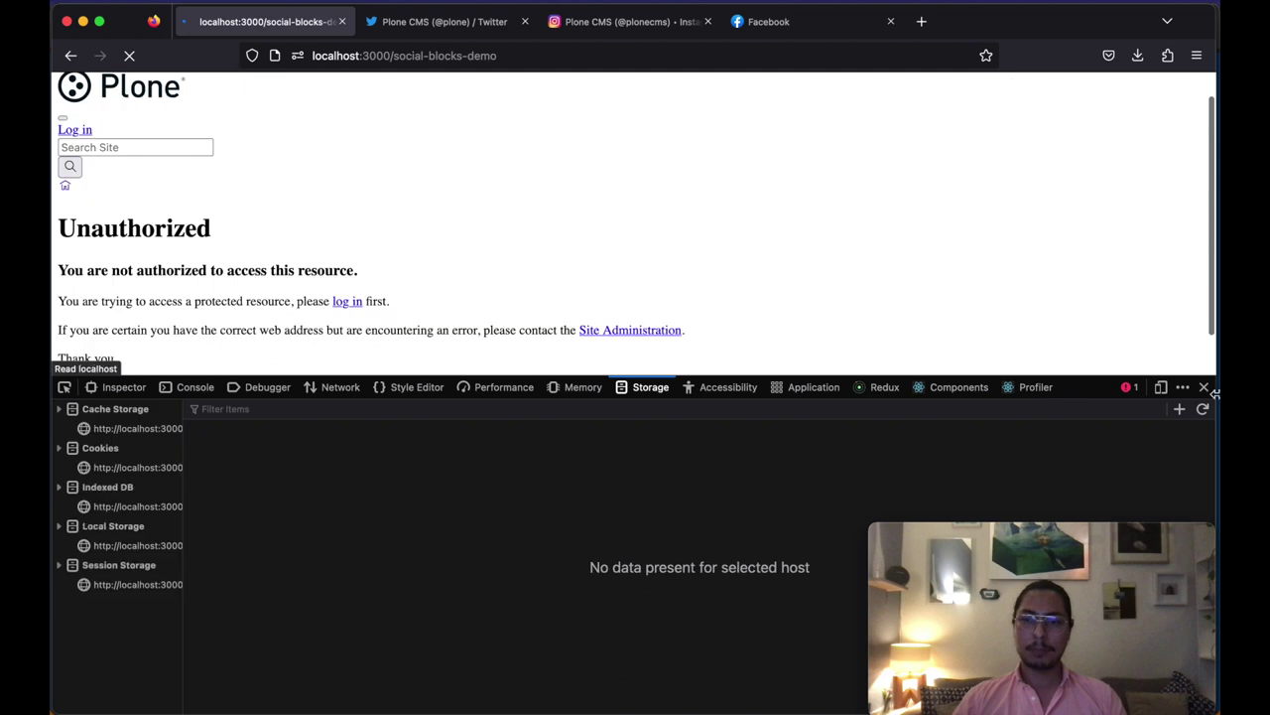
# Step: Close DevTools and agree to all cookies in the privacy notice
pyautogui.click(1204, 387)
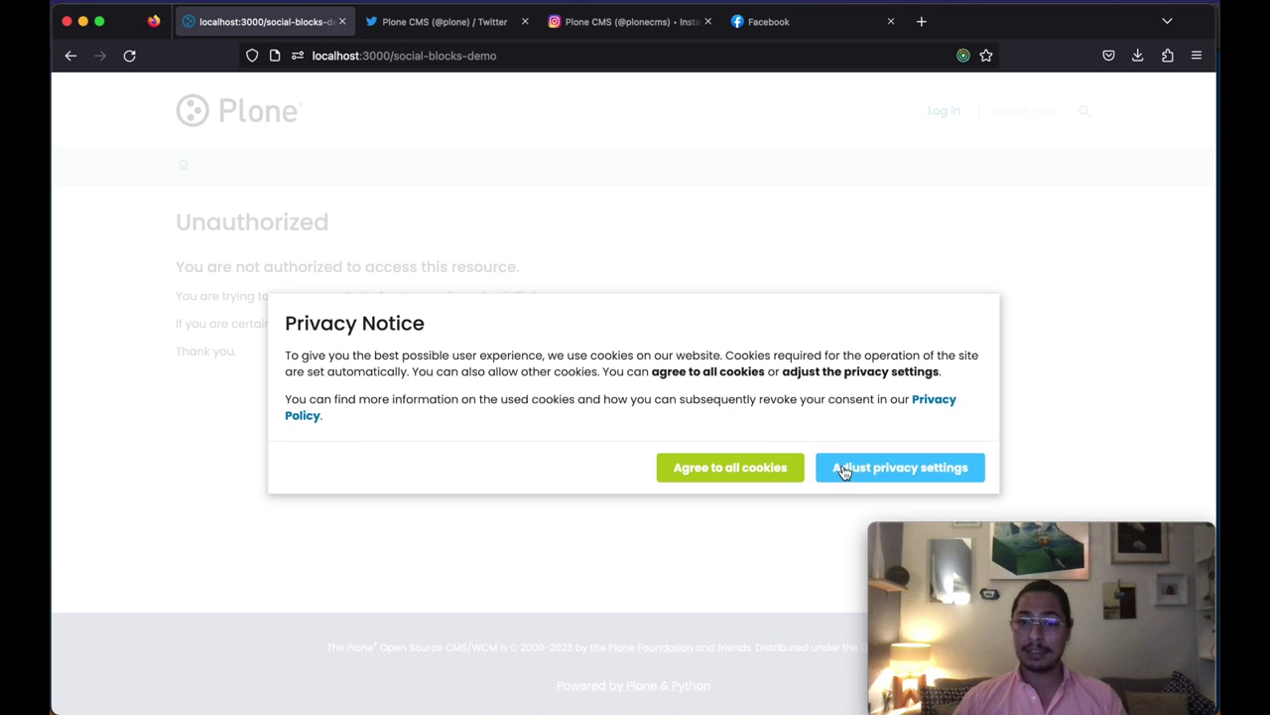
pyautogui.moveTo(993, 596); pyautogui.dragTo(991, 146)
pyautogui.click(907, 469)
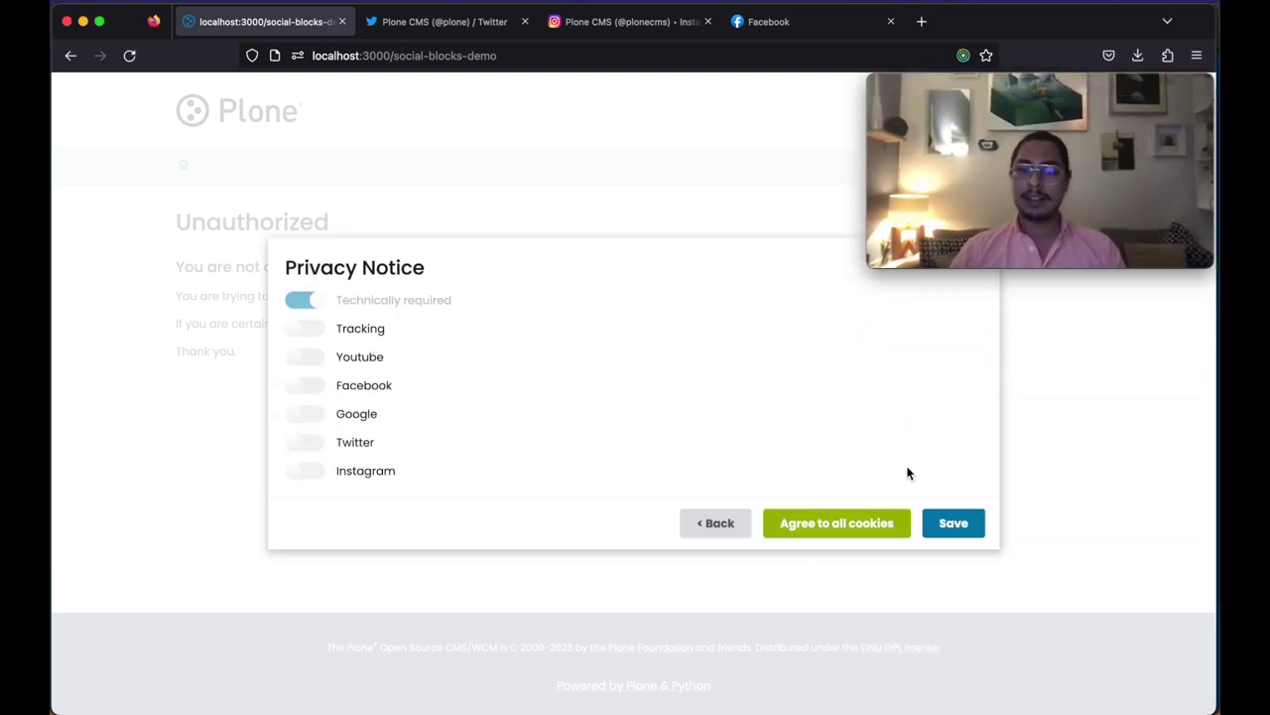
pyautogui.click(852, 524)
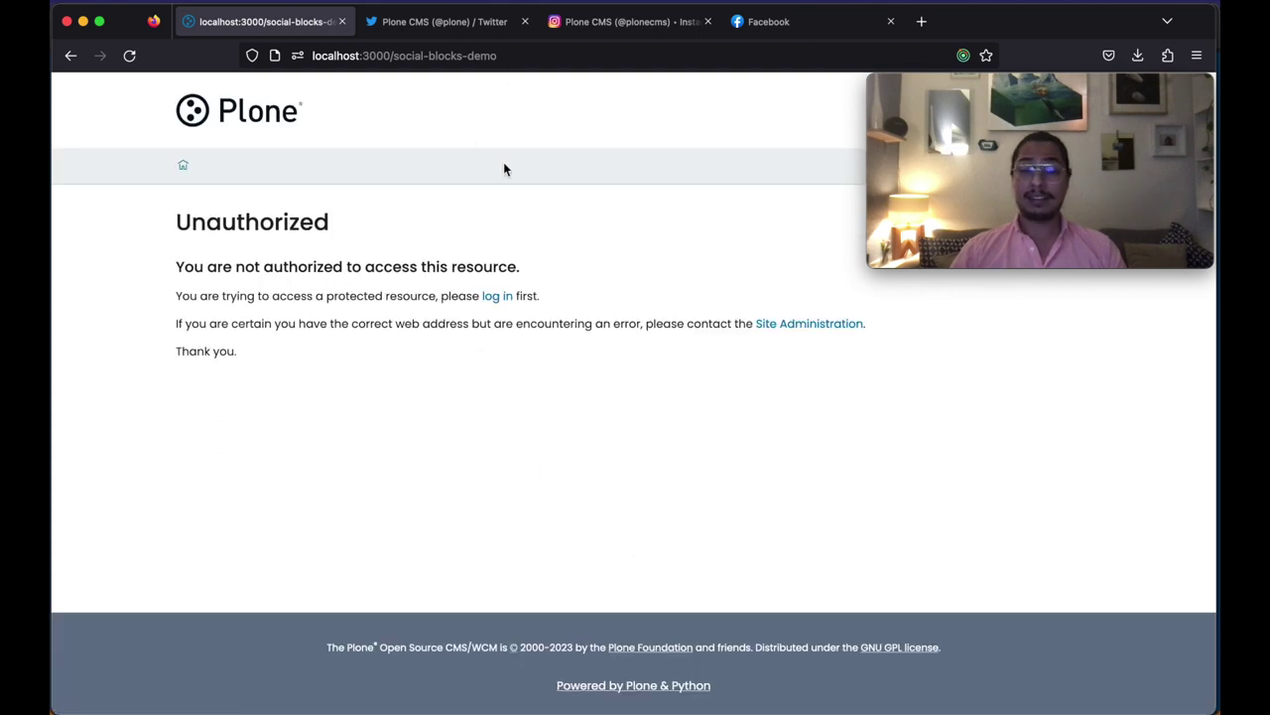
# Step: Log in to the site with the admin account and its password
pyautogui.click(499, 297)
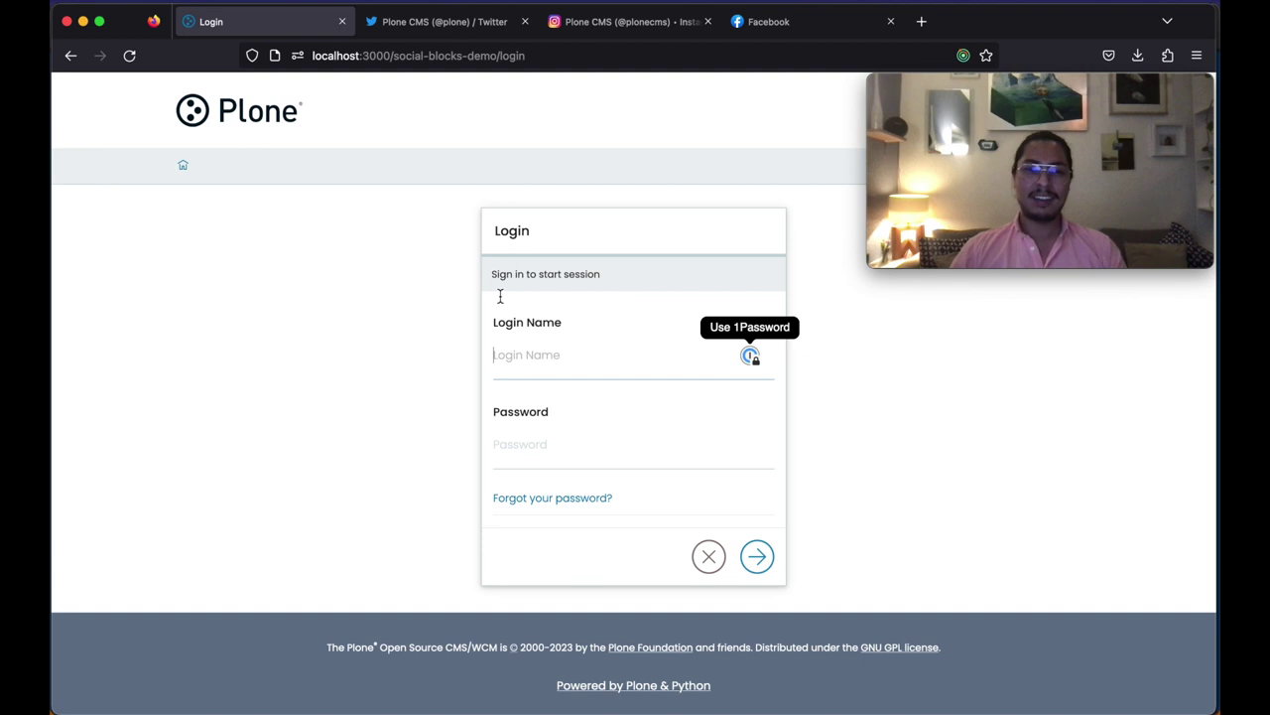
pyautogui.click(530, 355)
pyautogui.write('admin')
pyautogui.press('Tab')
pyautogui.write('a')
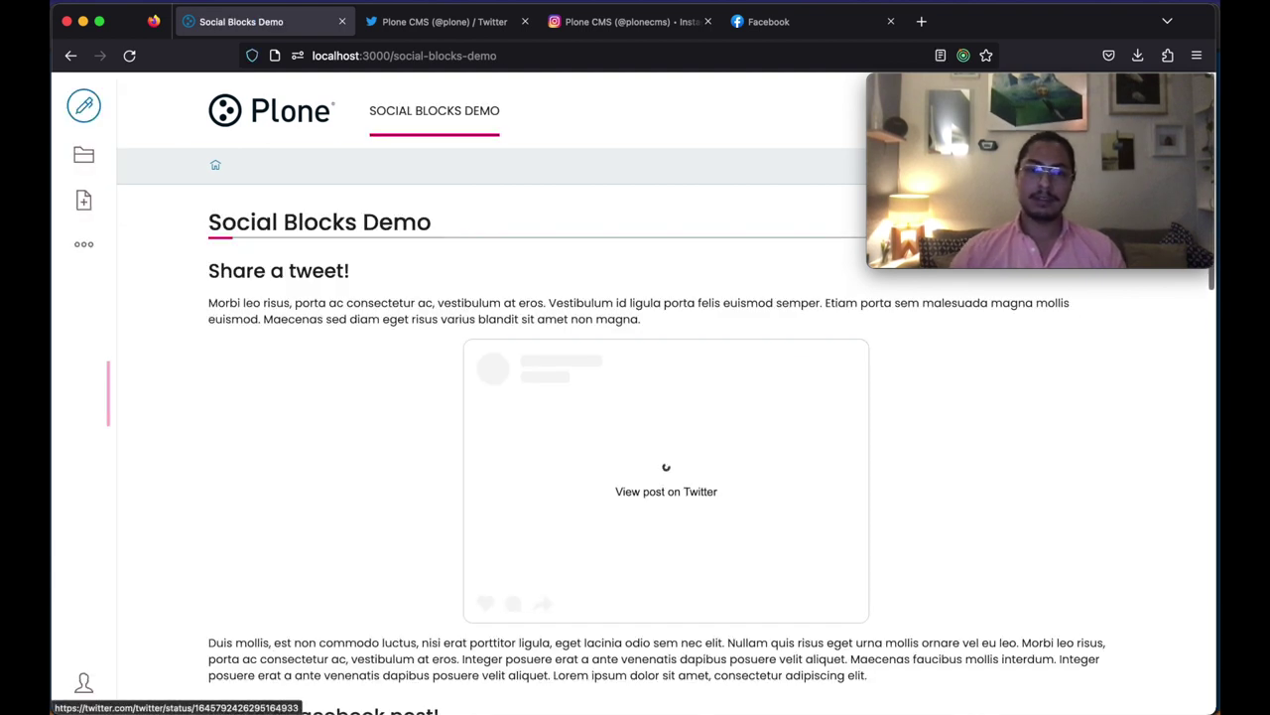
# Step: Change the Social Blocks Demo page's workflow state from Private to Published
pyautogui.scroll(-5, 314, 491)
pyautogui.scroll(2, 314, 491)
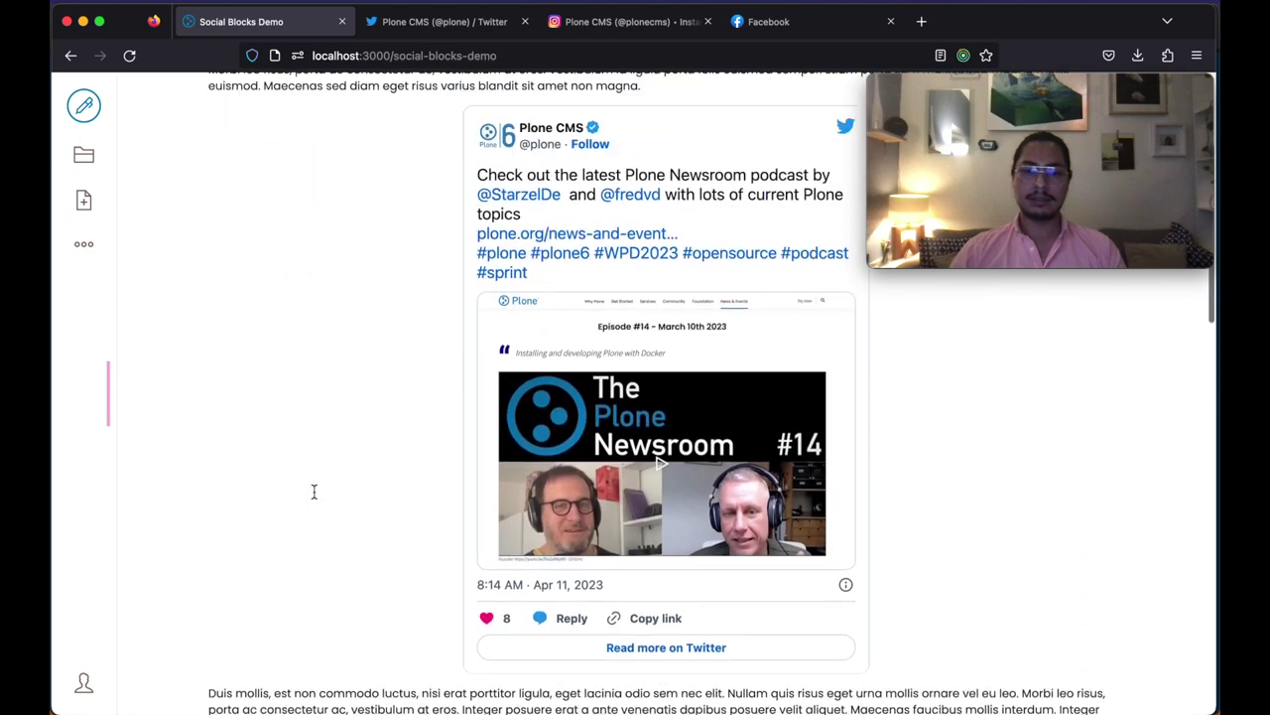
pyautogui.scroll(2, 314, 491)
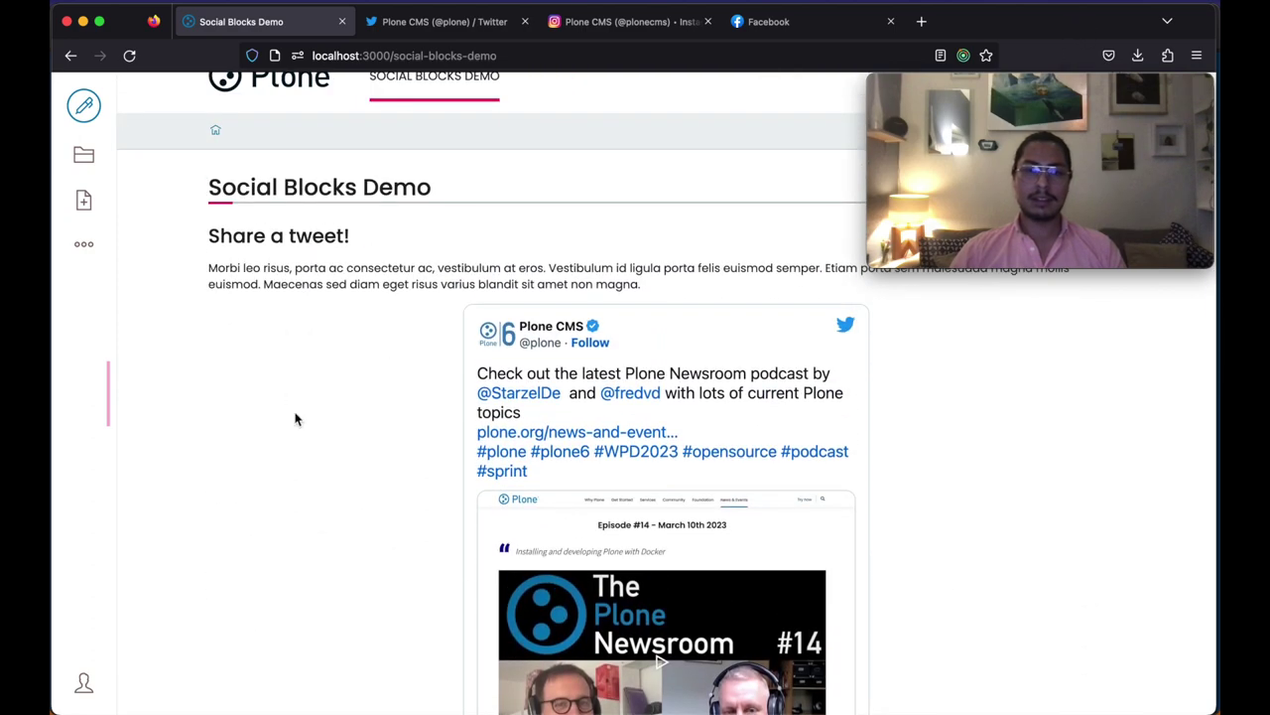
pyautogui.scroll(-2, 296, 422)
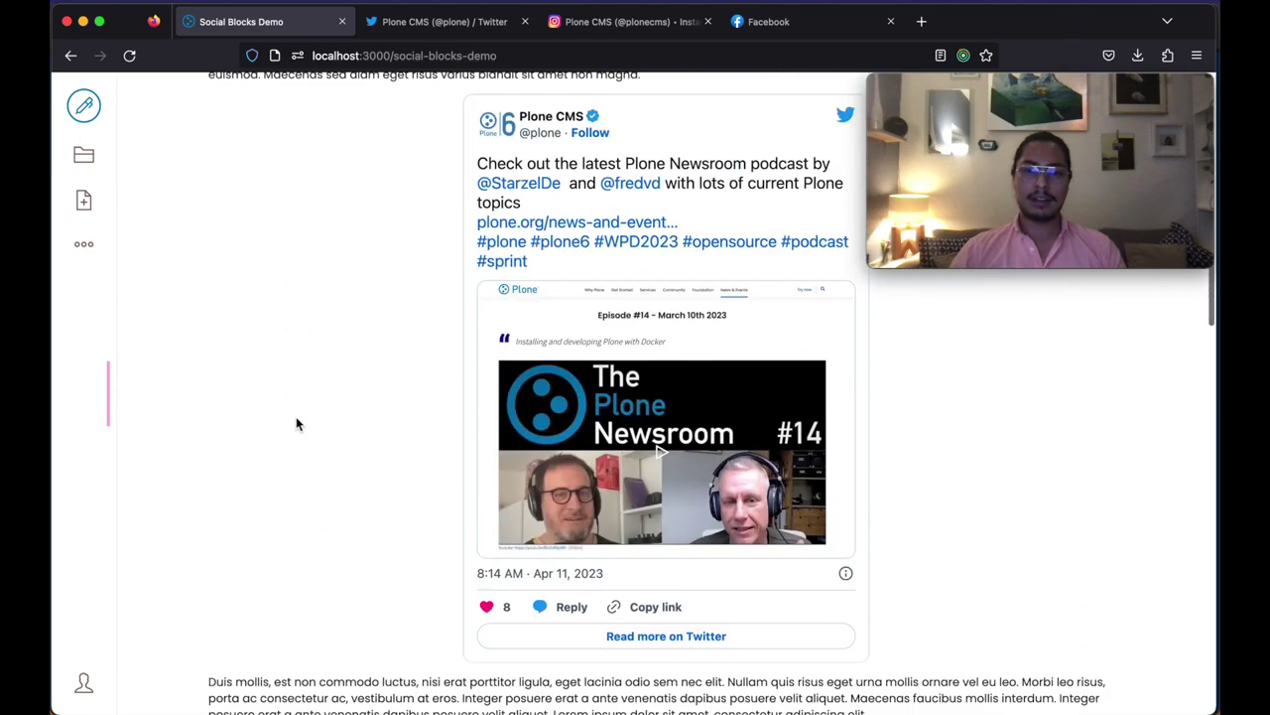
pyautogui.scroll(-15, 296, 423)
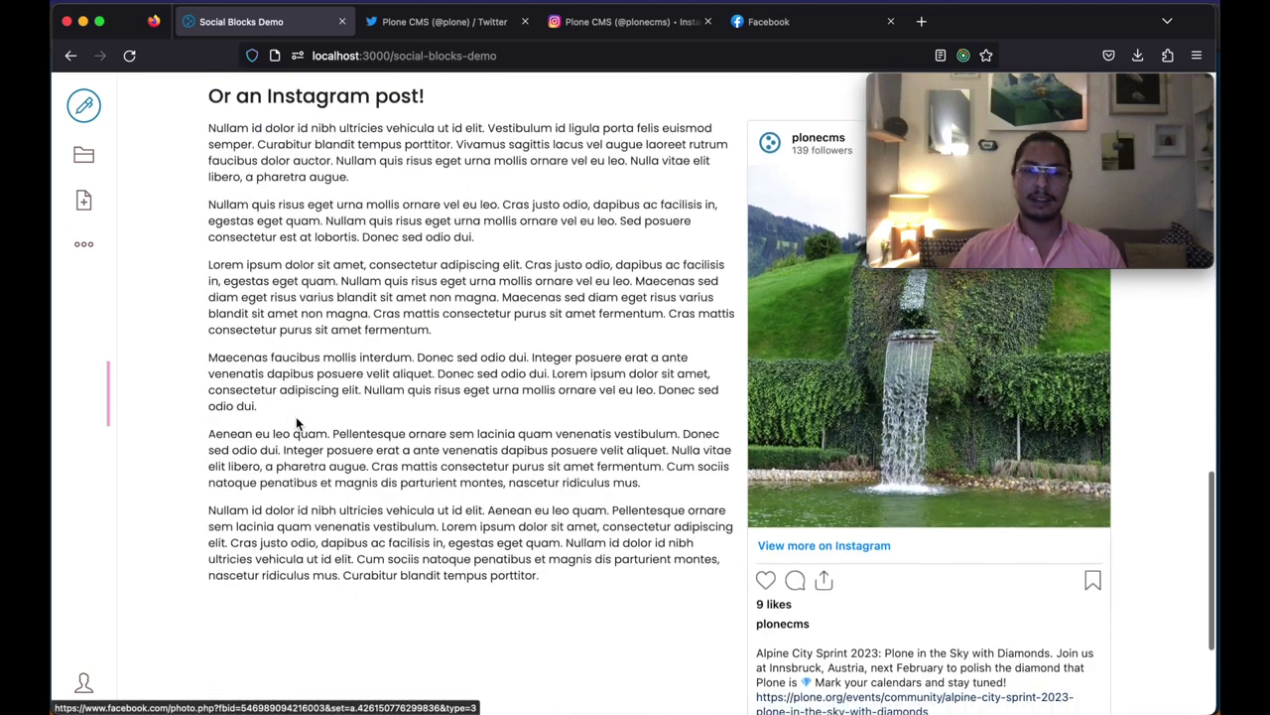
pyautogui.scroll(10, 296, 422)
pyautogui.click(83, 245)
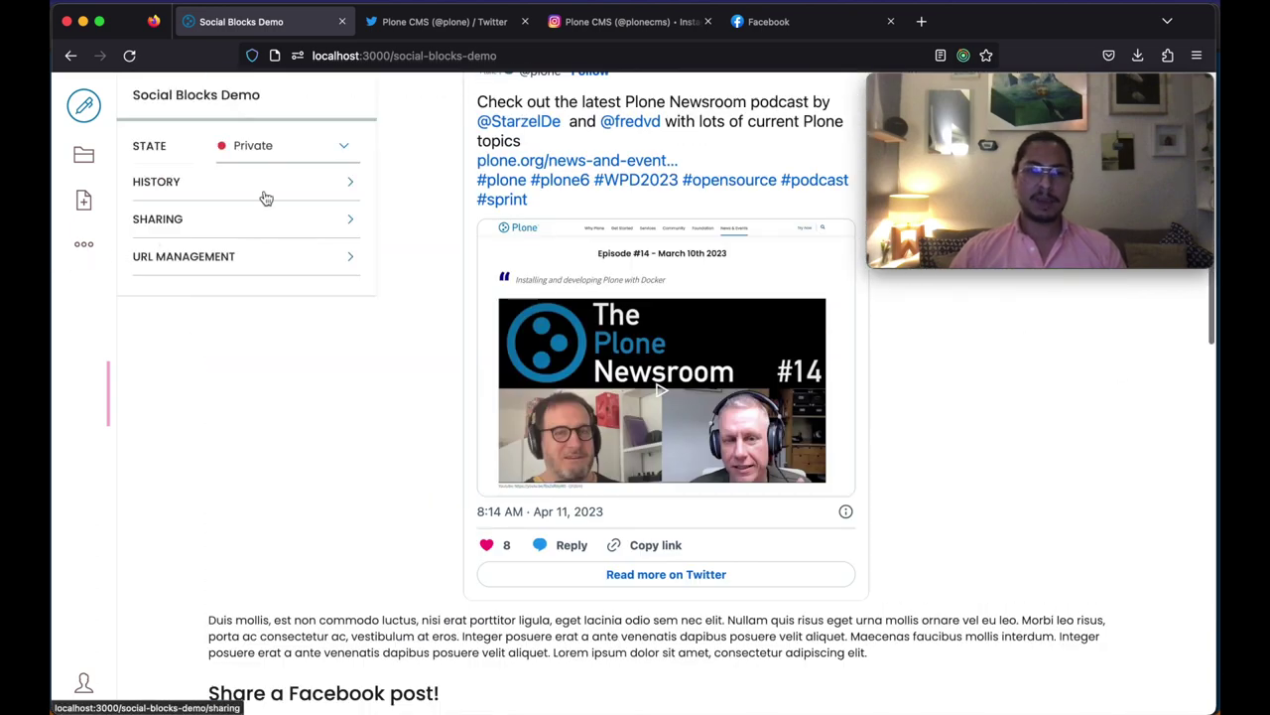
pyautogui.click(344, 145)
pyautogui.click(263, 186)
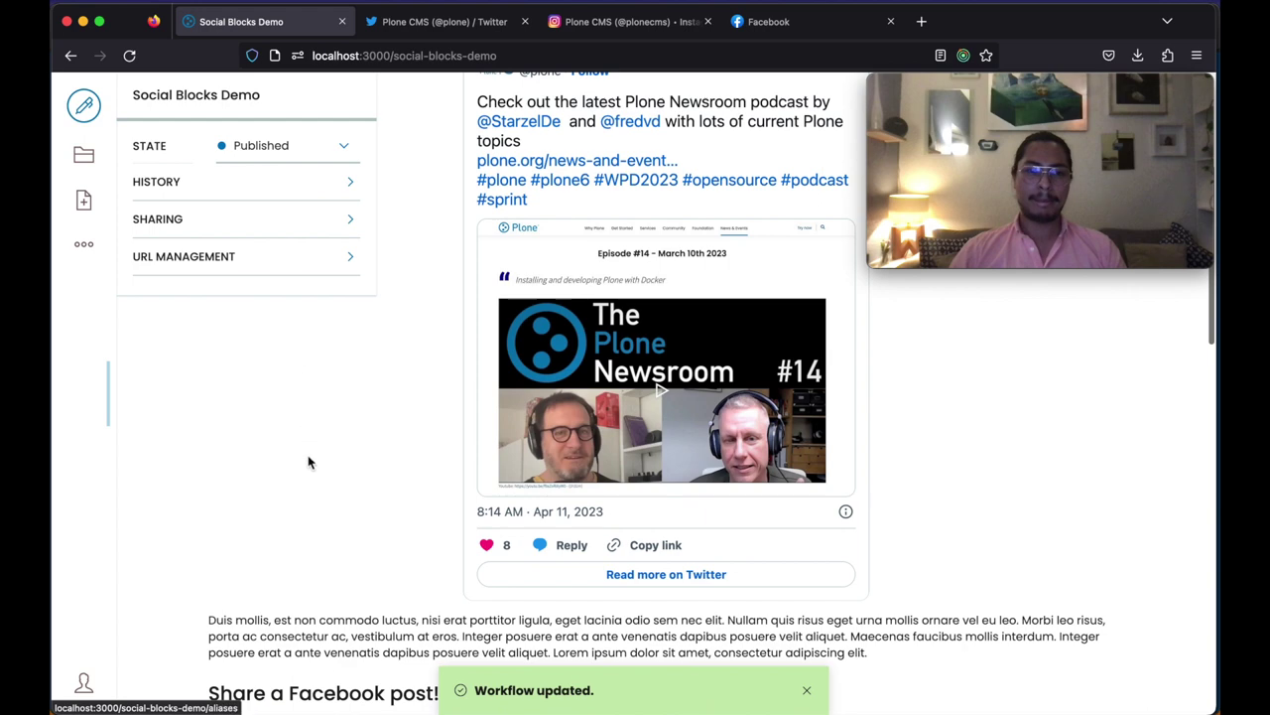
# Step: Log out from the user menu and dismiss the logged-out notification
pyautogui.scroll(5, 307, 457)
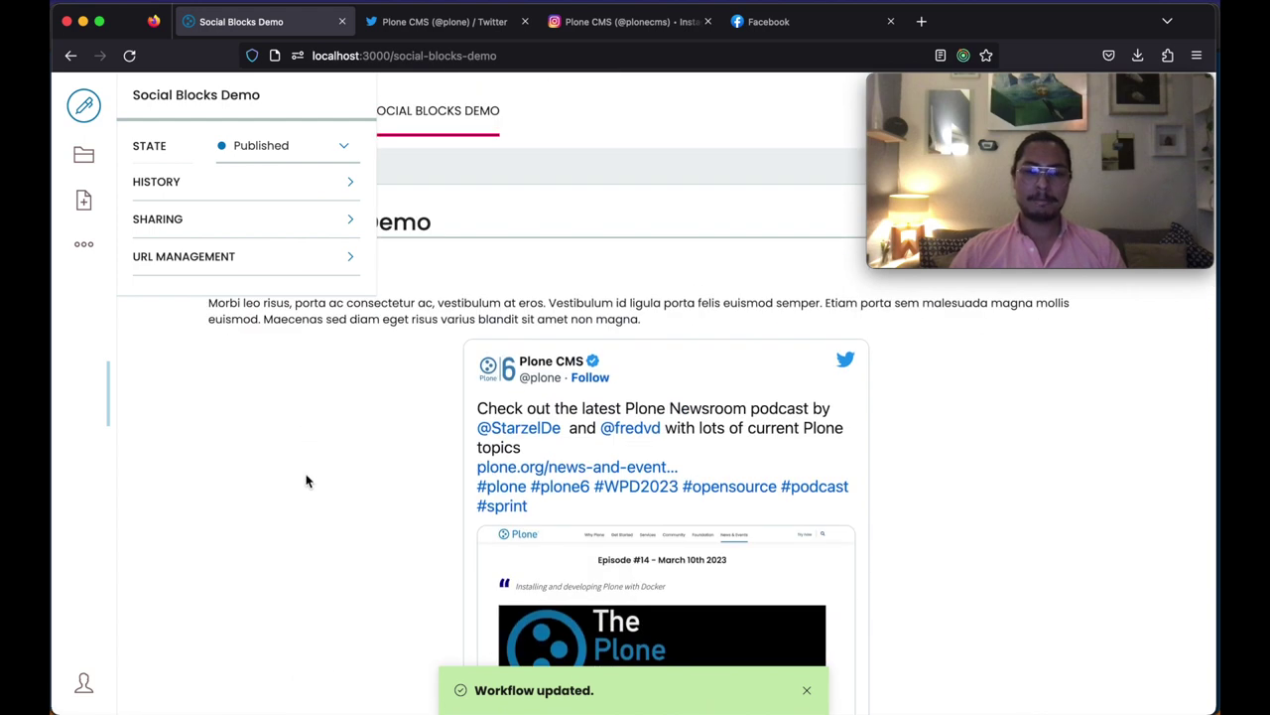
pyautogui.click(84, 682)
pyautogui.click(348, 369)
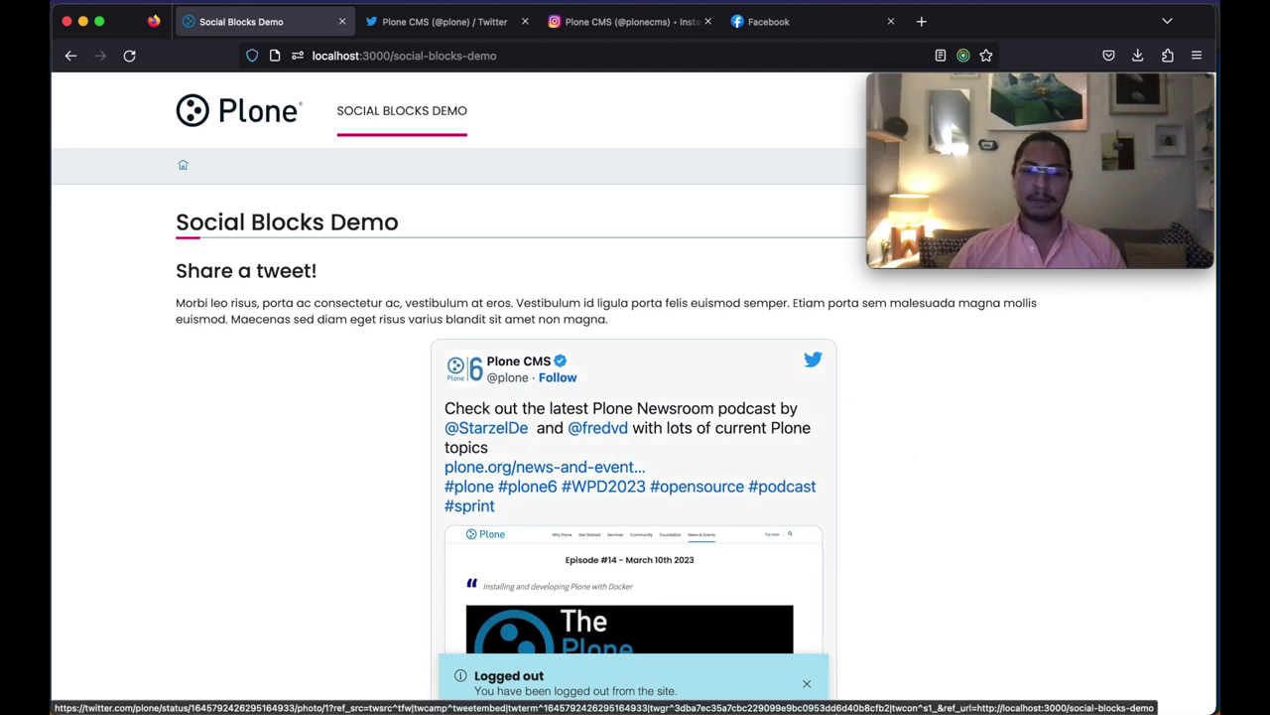
pyautogui.click(808, 684)
pyautogui.rightClick(950, 544)
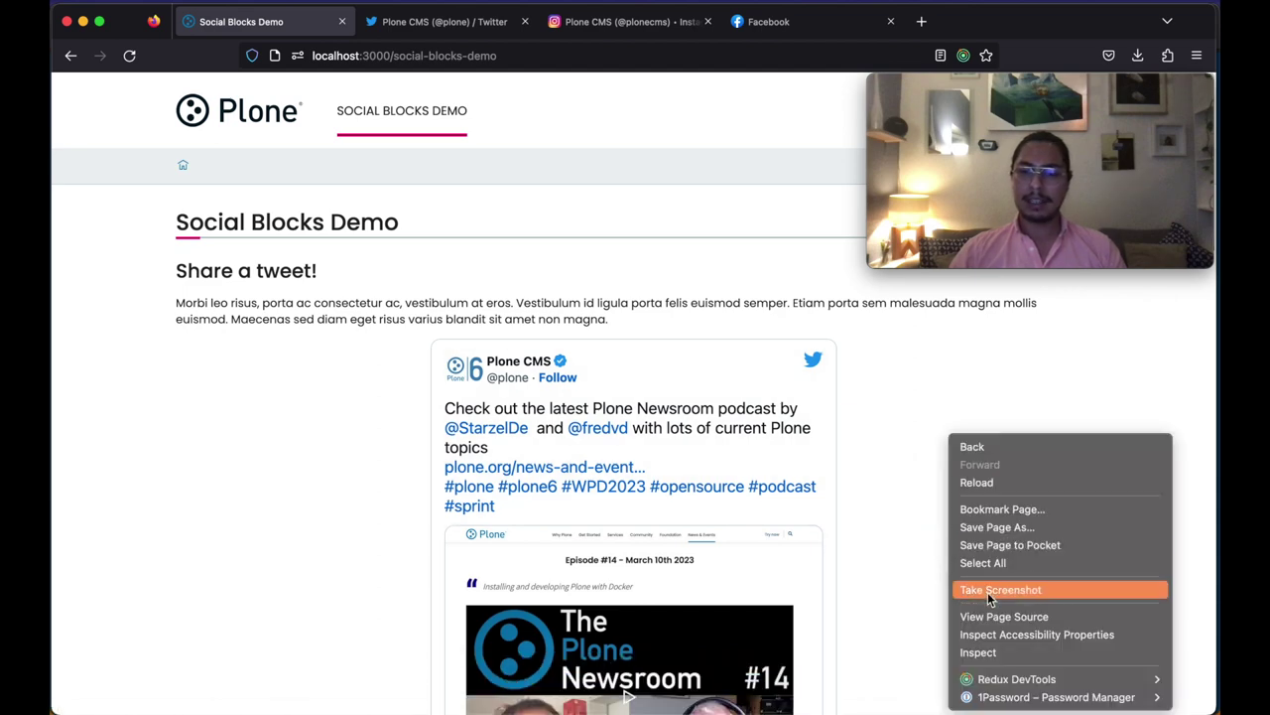
# Step: Delete all localhost cookies in DevTools Storage and reload the page
pyautogui.click(977, 652)
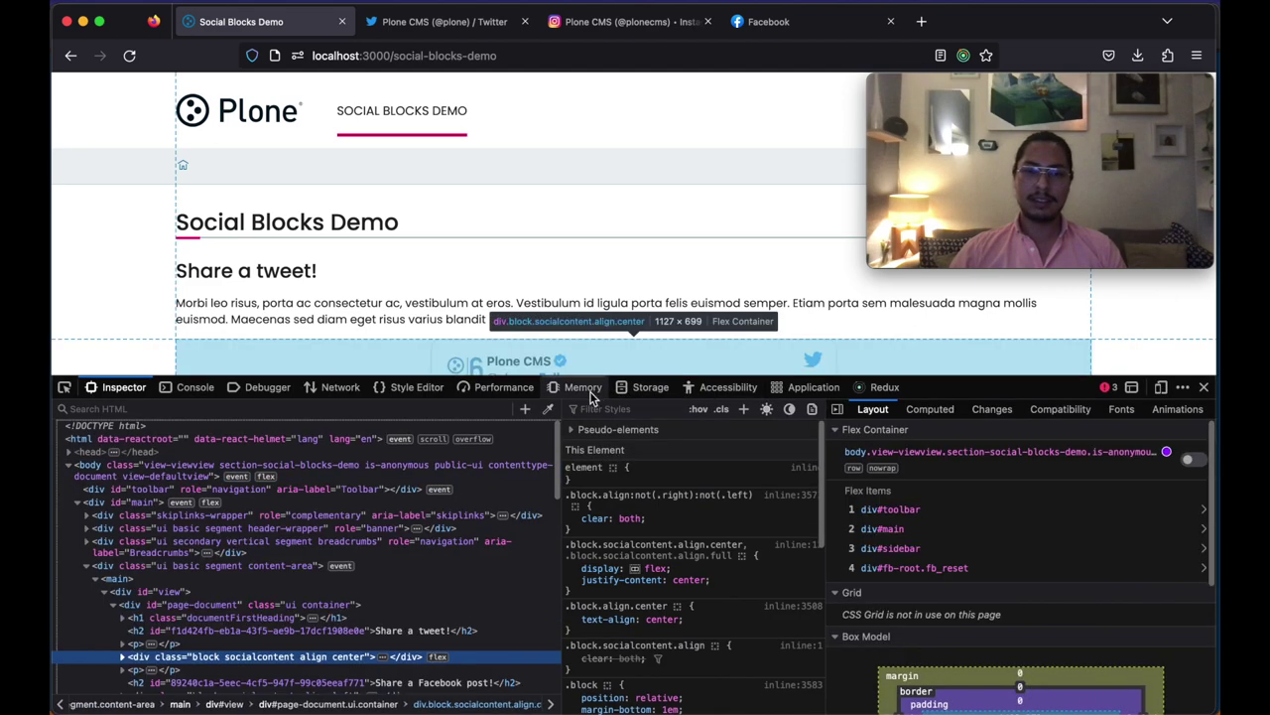
pyautogui.click(647, 389)
pyautogui.rightClick(111, 454)
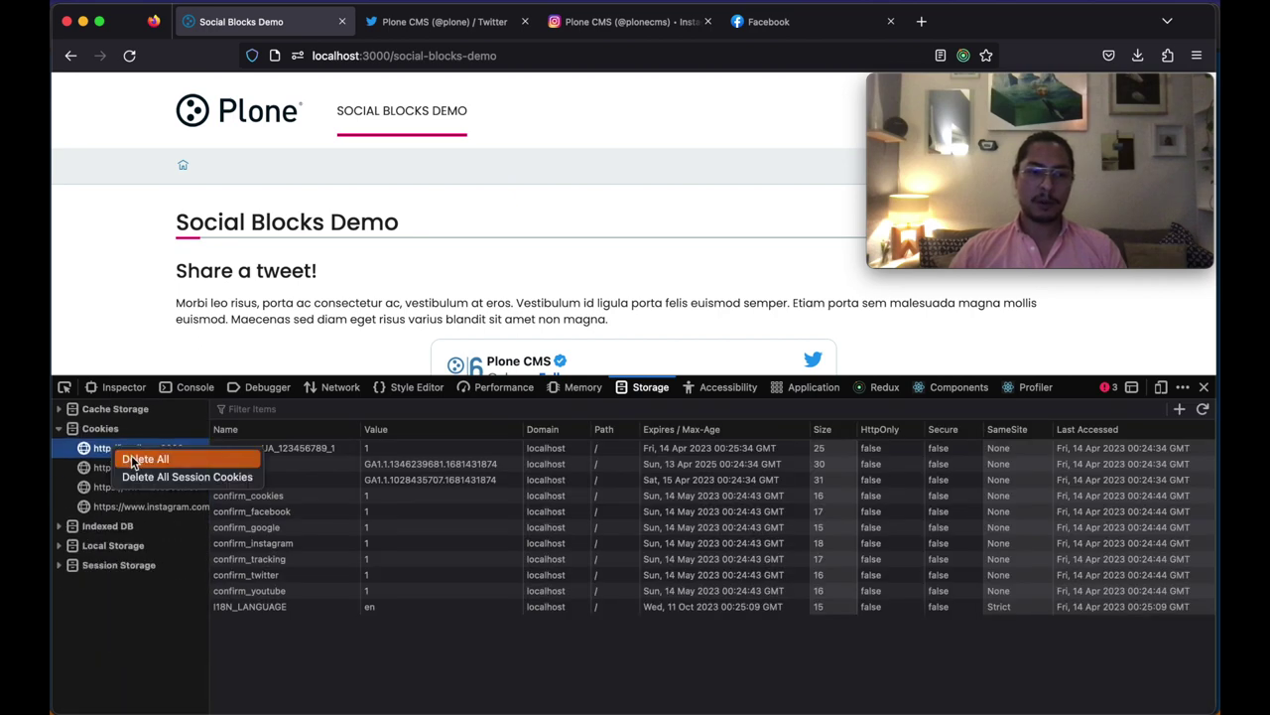
pyautogui.click(139, 459)
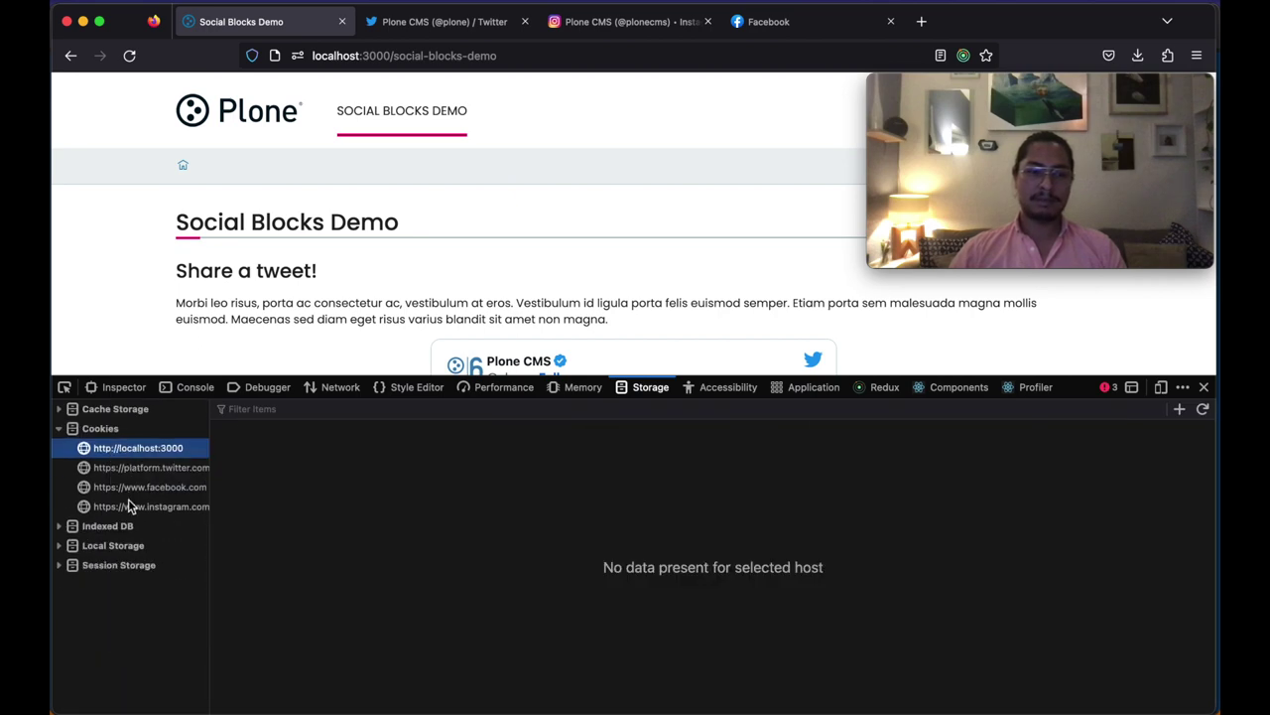
pyautogui.click(129, 56)
pyautogui.click(1202, 388)
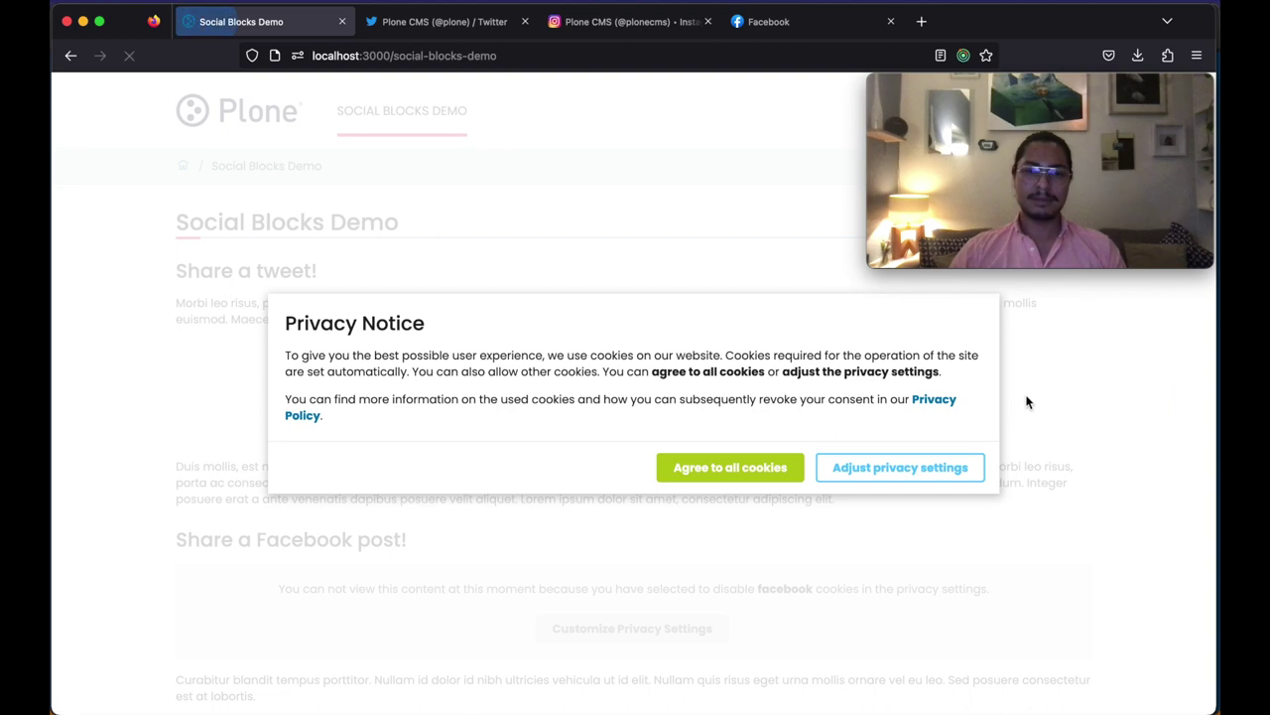
# Step: Save privacy settings accepting only required cookies, leaving the embeds blocked
pyautogui.click(918, 467)
pyautogui.click(955, 522)
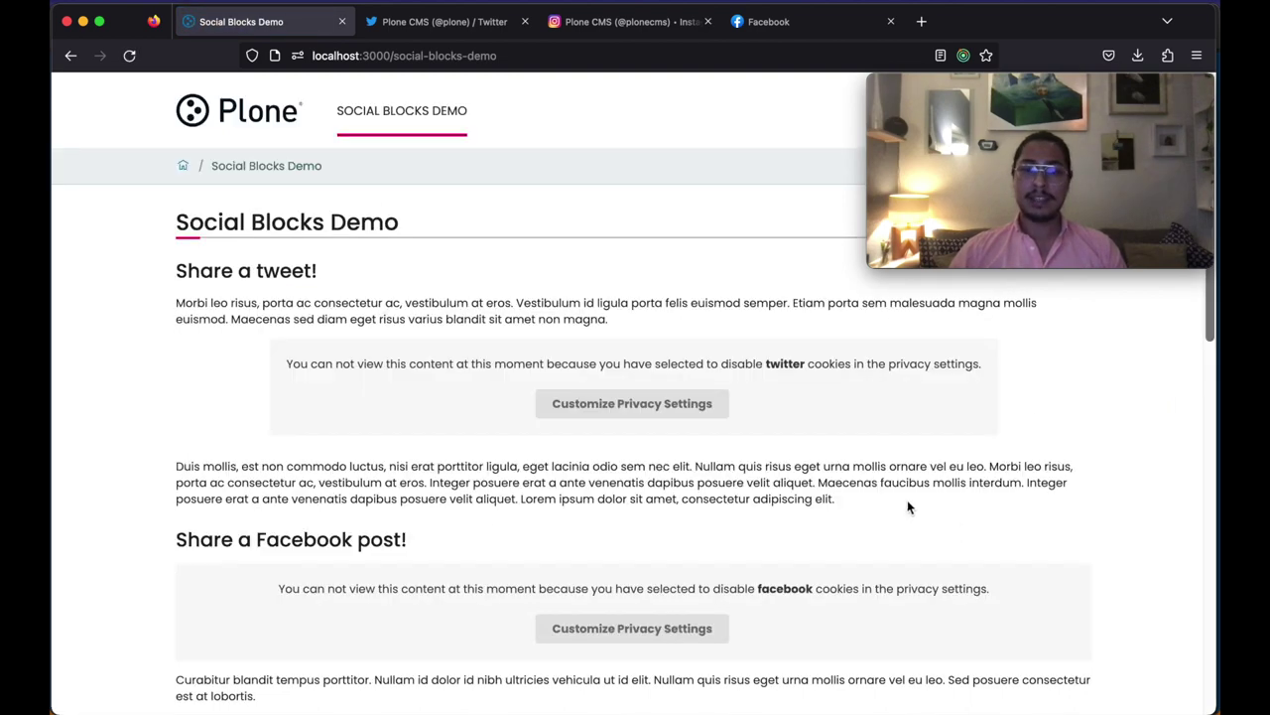
pyautogui.scroll(-3, 378, 437)
pyautogui.scroll(-8, 378, 438)
pyautogui.scroll(10, 377, 435)
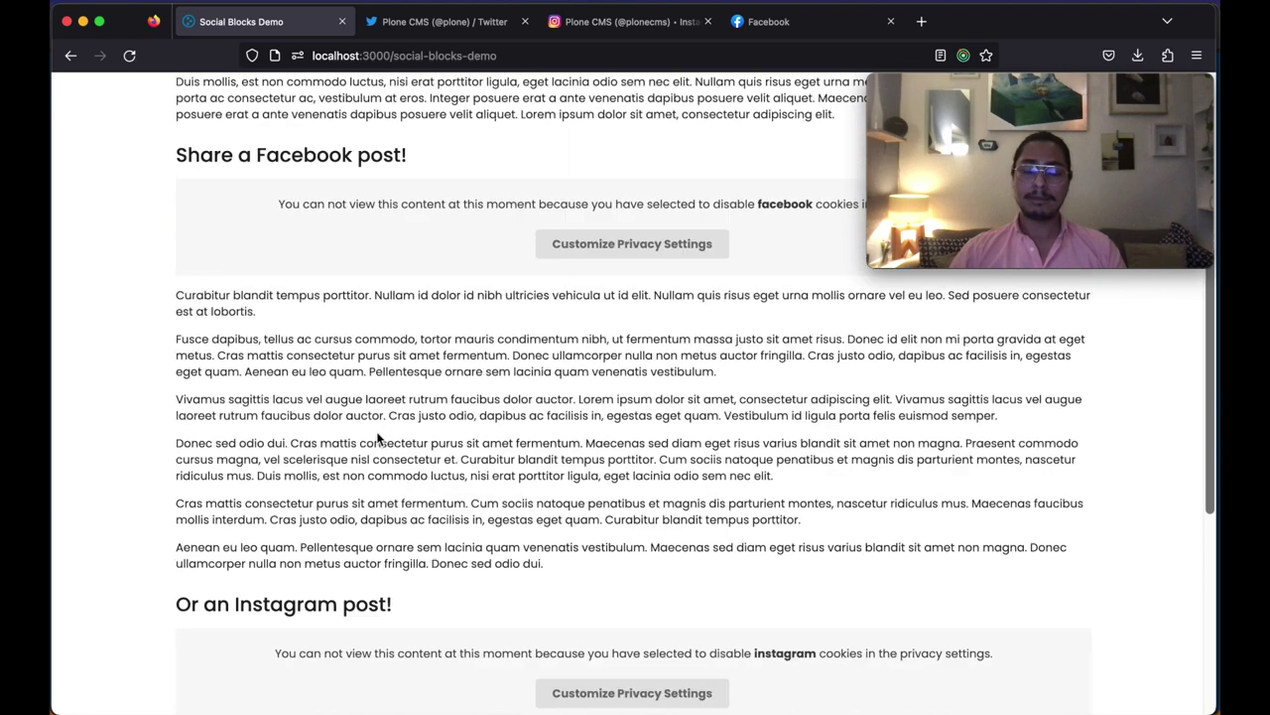
pyautogui.scroll(-4, 265, 513)
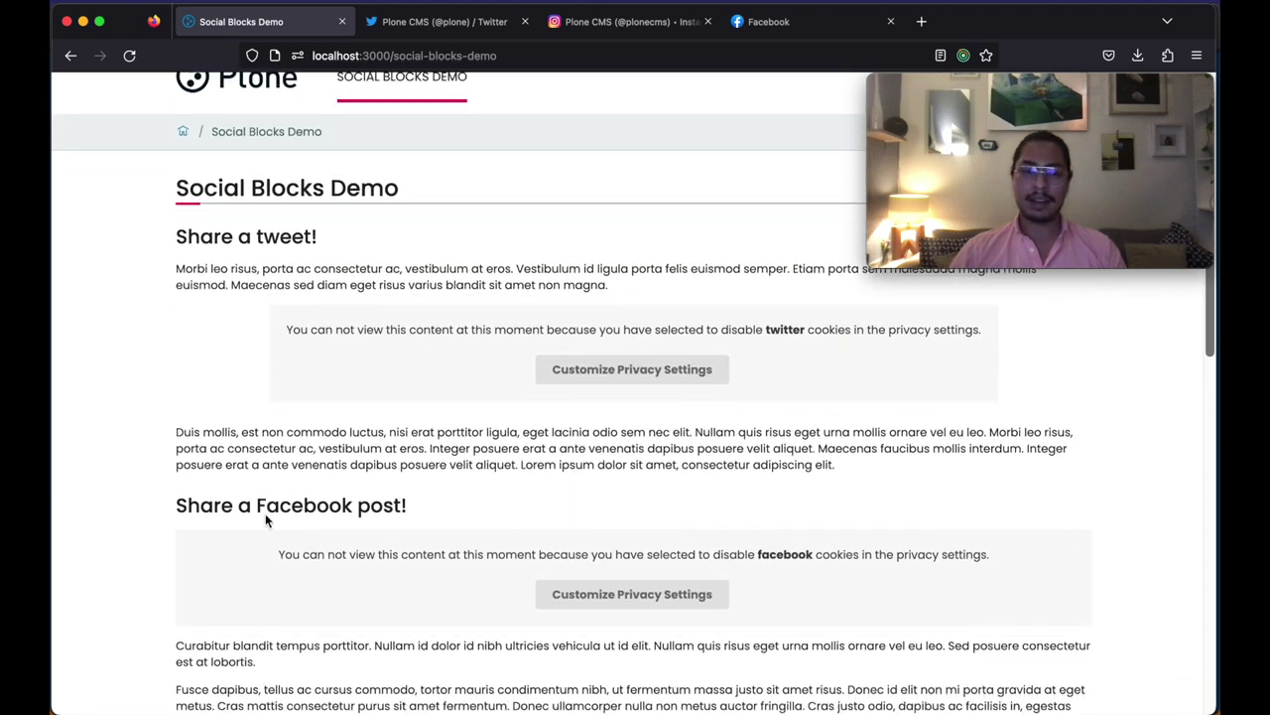
# Step: Reopen DevTools to the Storage cookies list for localhost:3000
pyautogui.rightClick(143, 480)
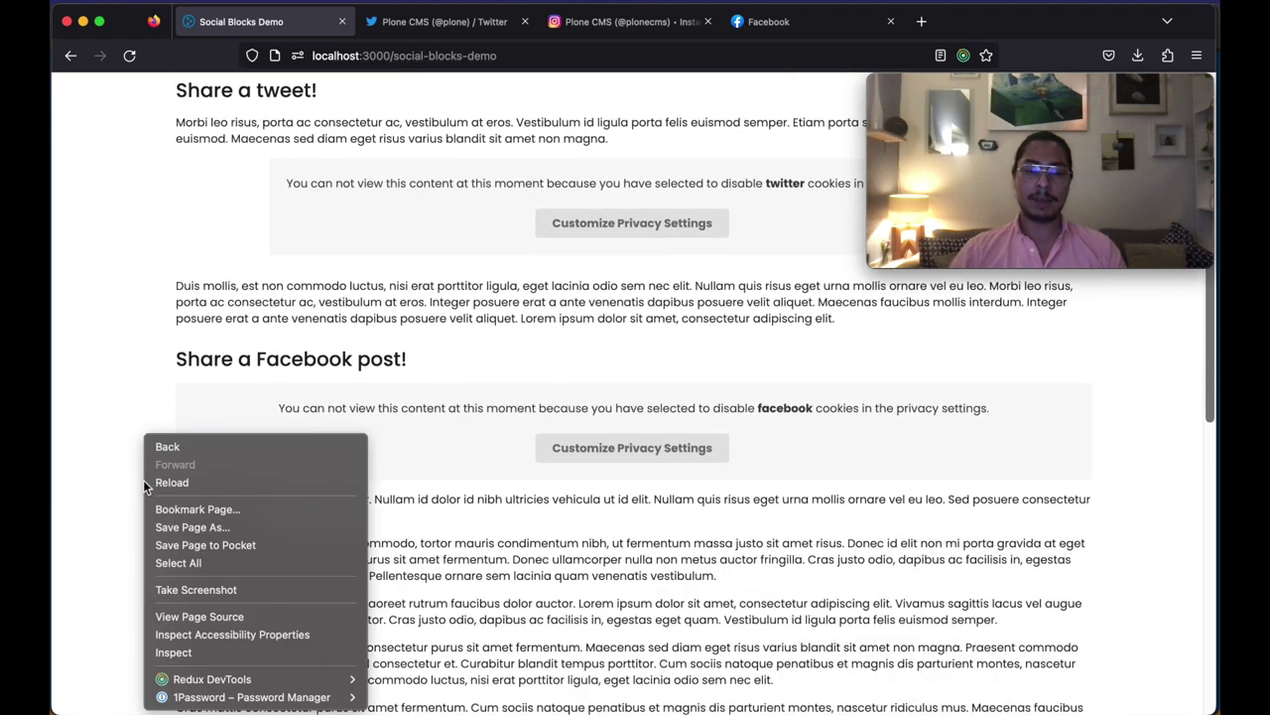
pyautogui.click(210, 651)
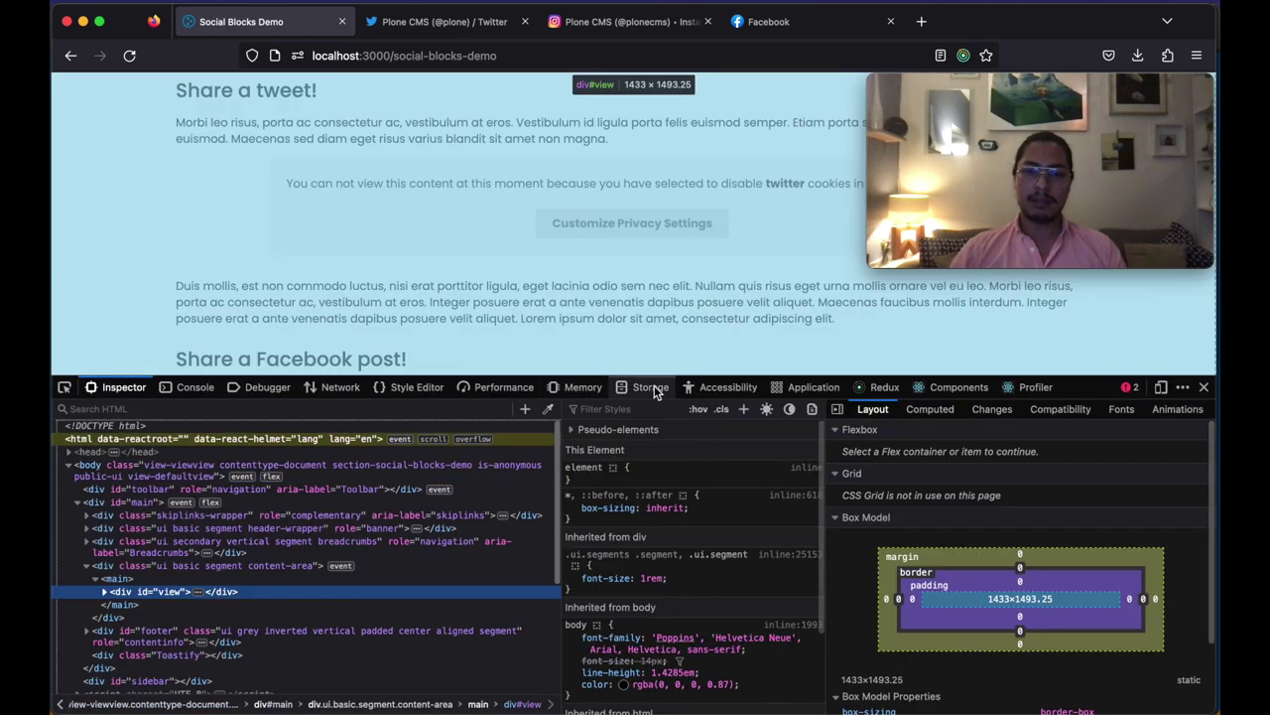
pyautogui.click(648, 387)
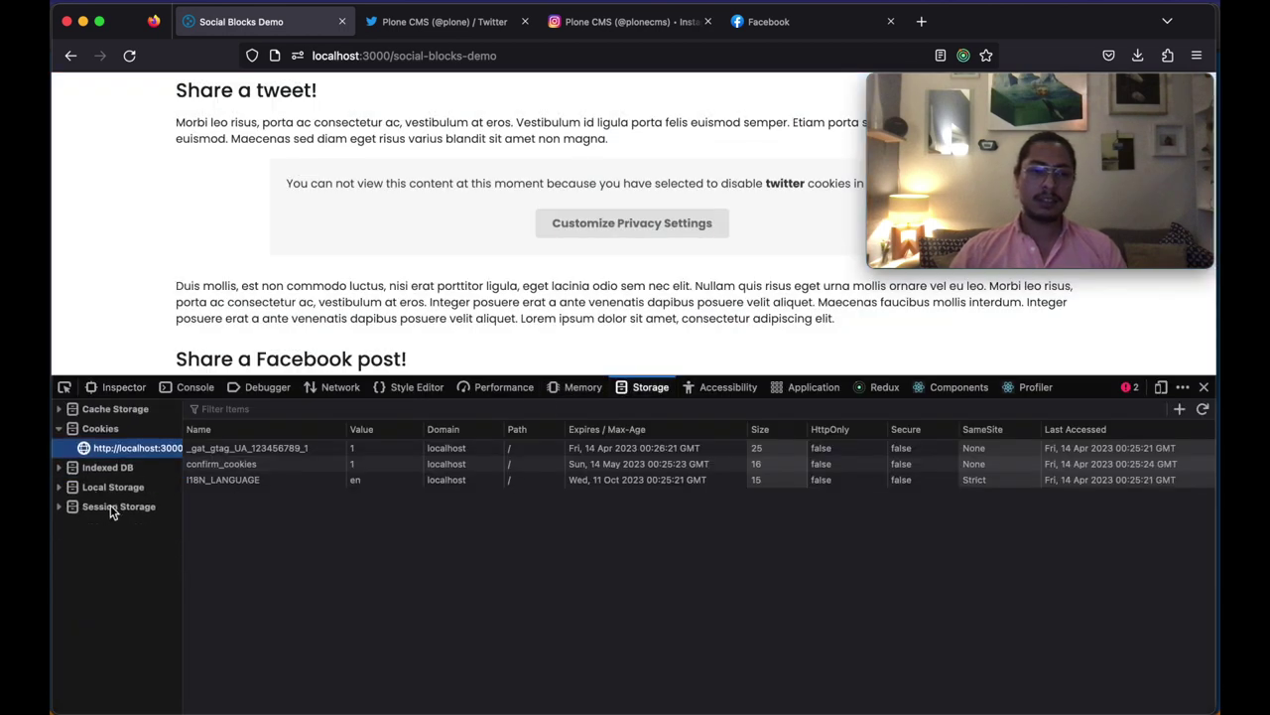
pyautogui.moveTo(511, 376); pyautogui.dragTo(516, 454)
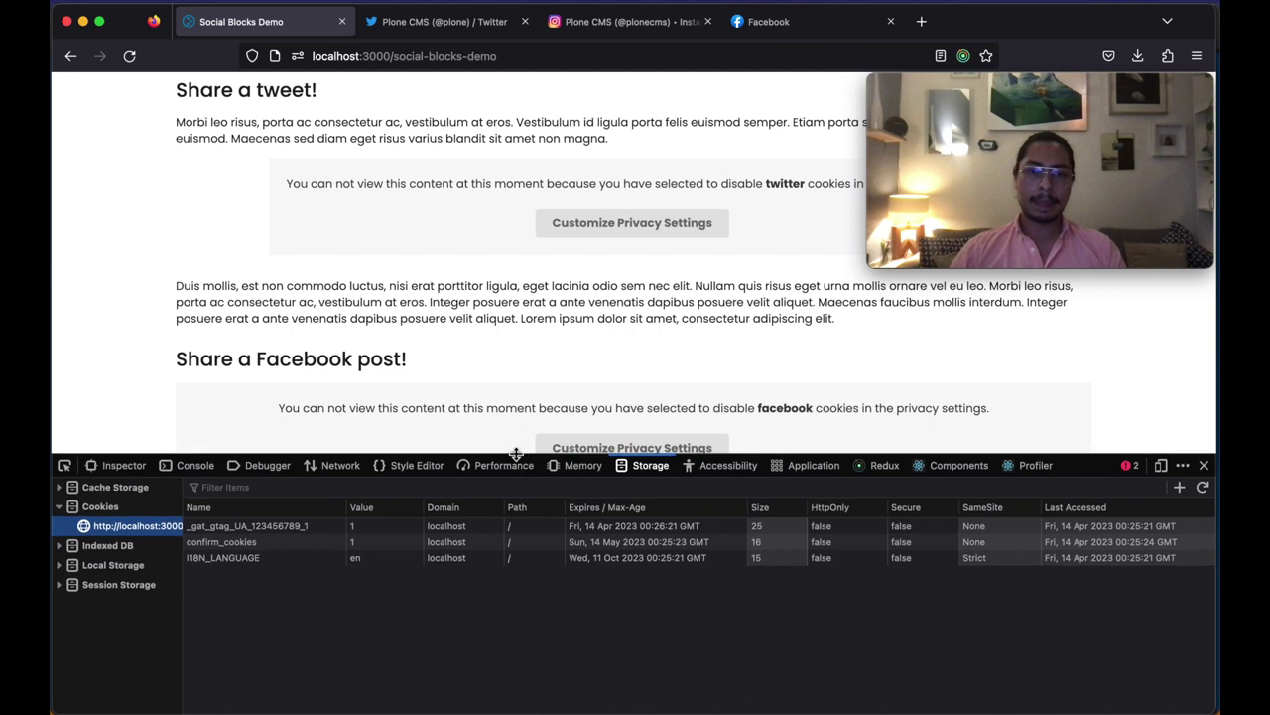
# Step: Allow Twitter cookies from the blocked tweet and check the confirm_twitter cookie
pyautogui.scroll(2, 689, 418)
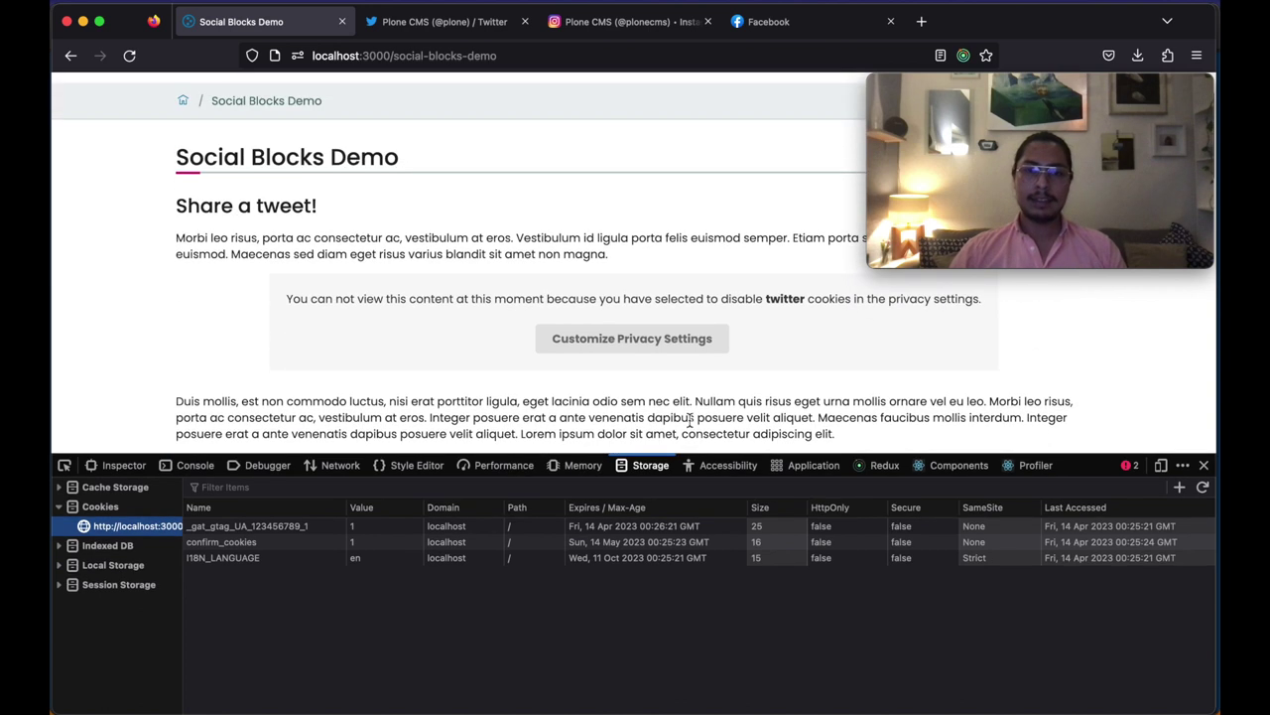
pyautogui.click(653, 345)
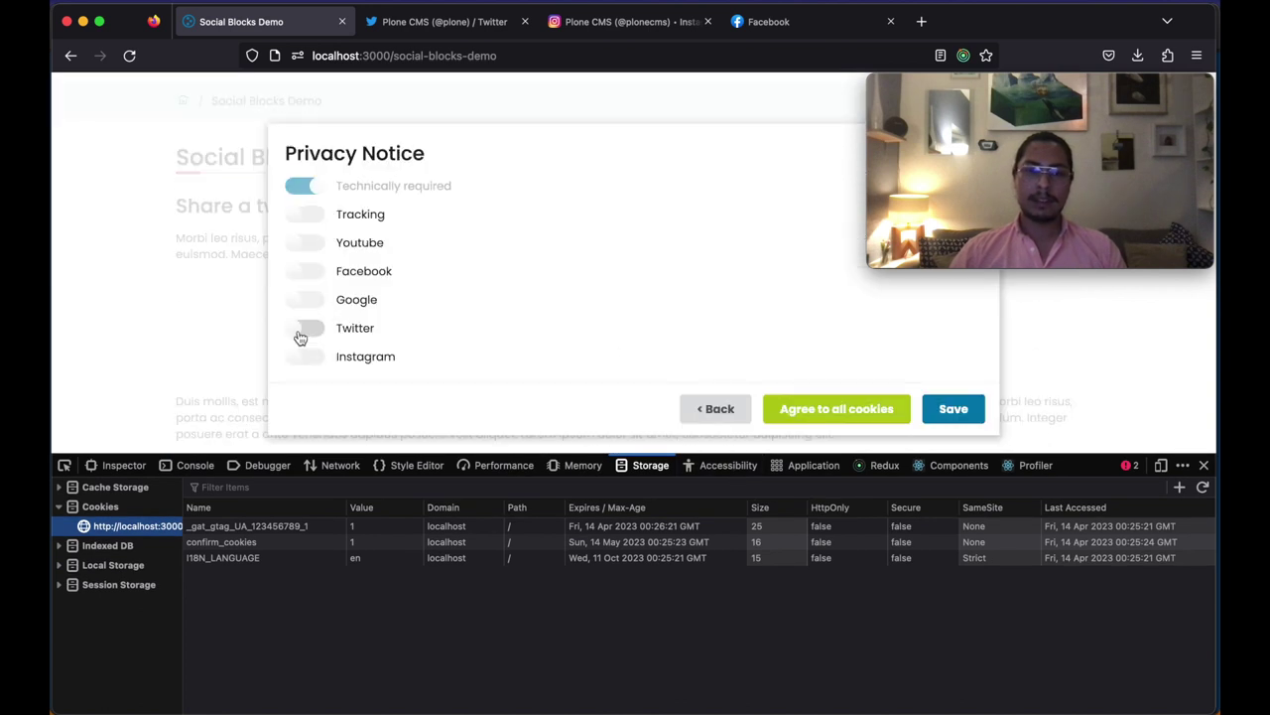
pyautogui.click(949, 415)
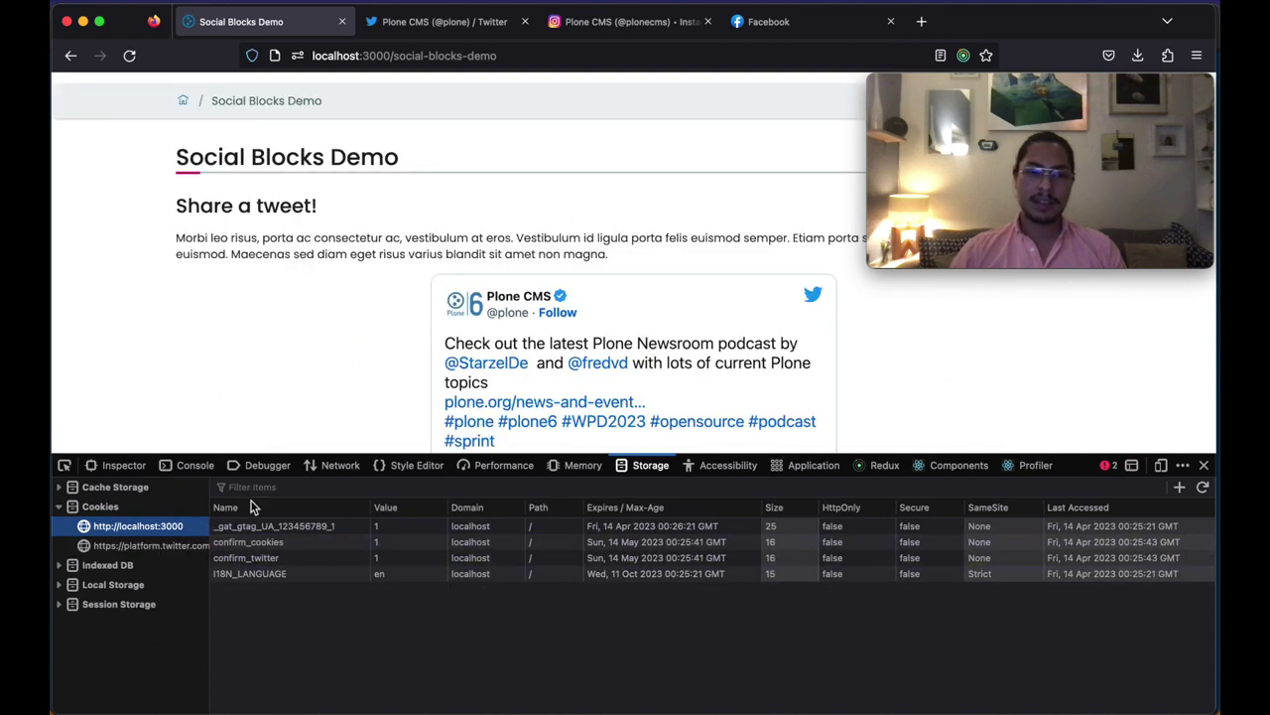
pyautogui.click(260, 558)
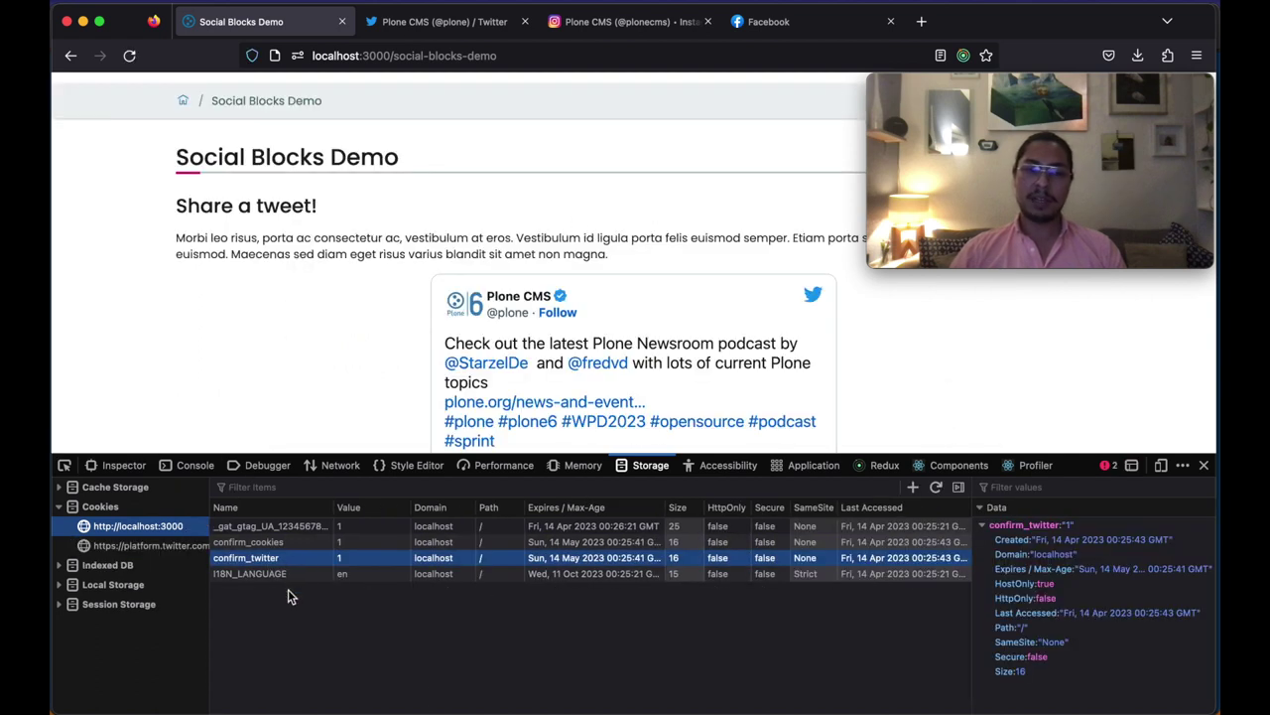
pyautogui.click(133, 547)
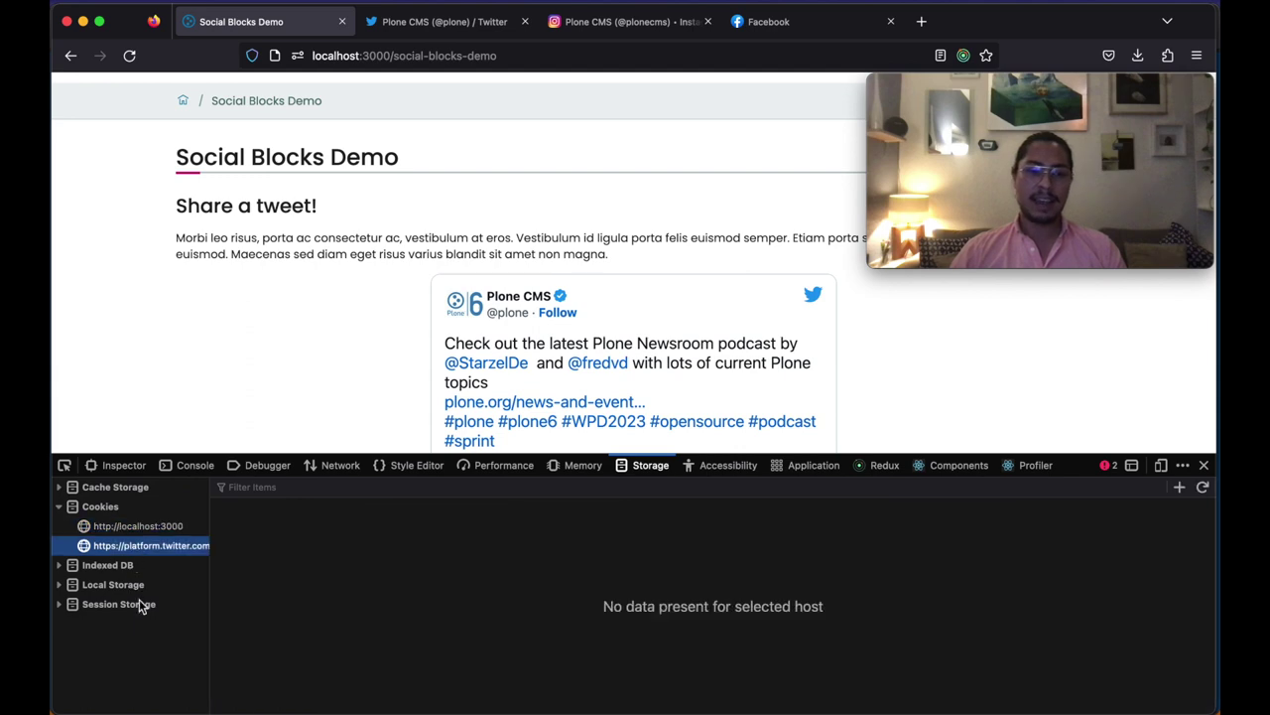
pyautogui.click(140, 529)
# Step: Agree to all cookies, verify the confirm_instagram and confirm_facebook cookies, then close DevTools
pyautogui.scroll(-1, 329, 347)
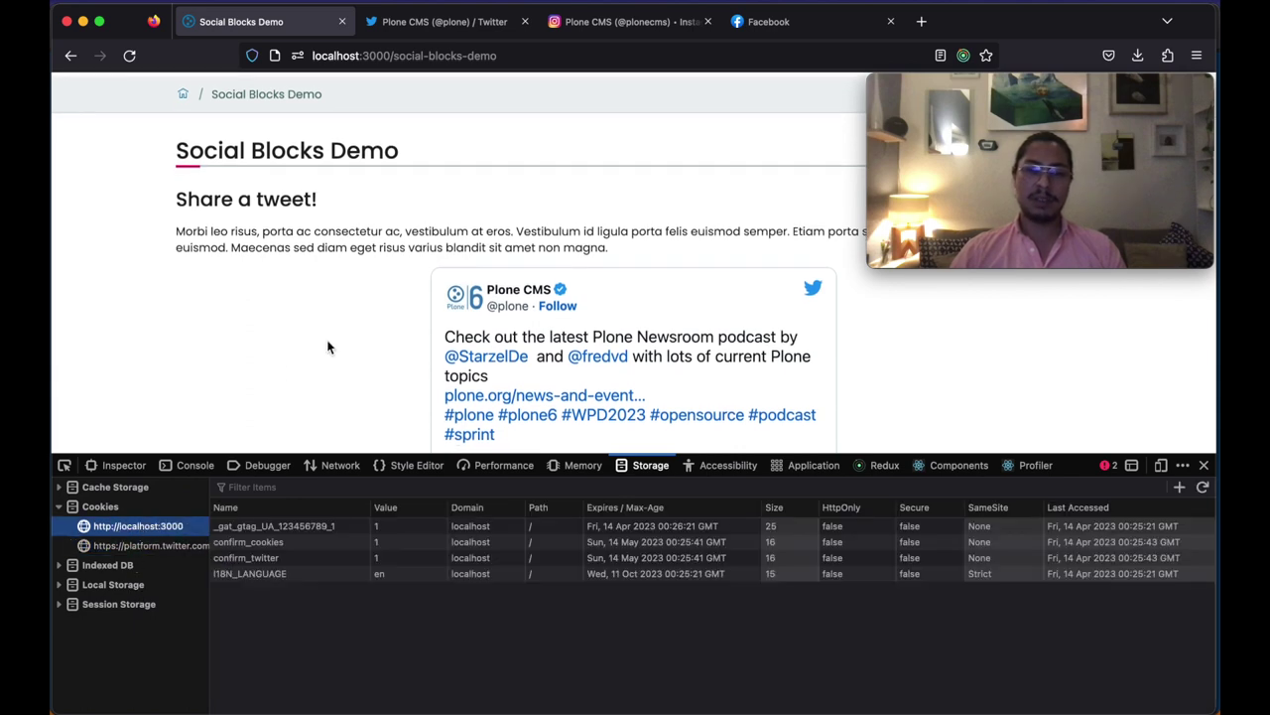
pyautogui.scroll(-10, 328, 346)
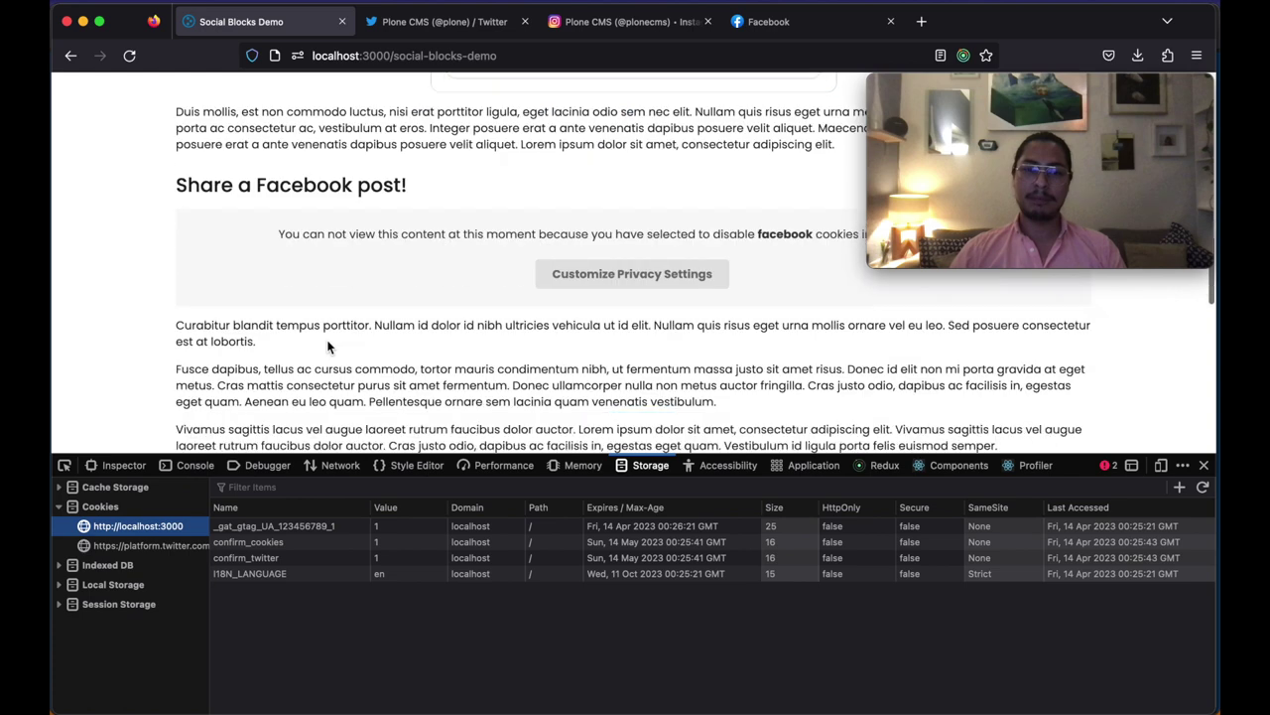
pyautogui.click(615, 274)
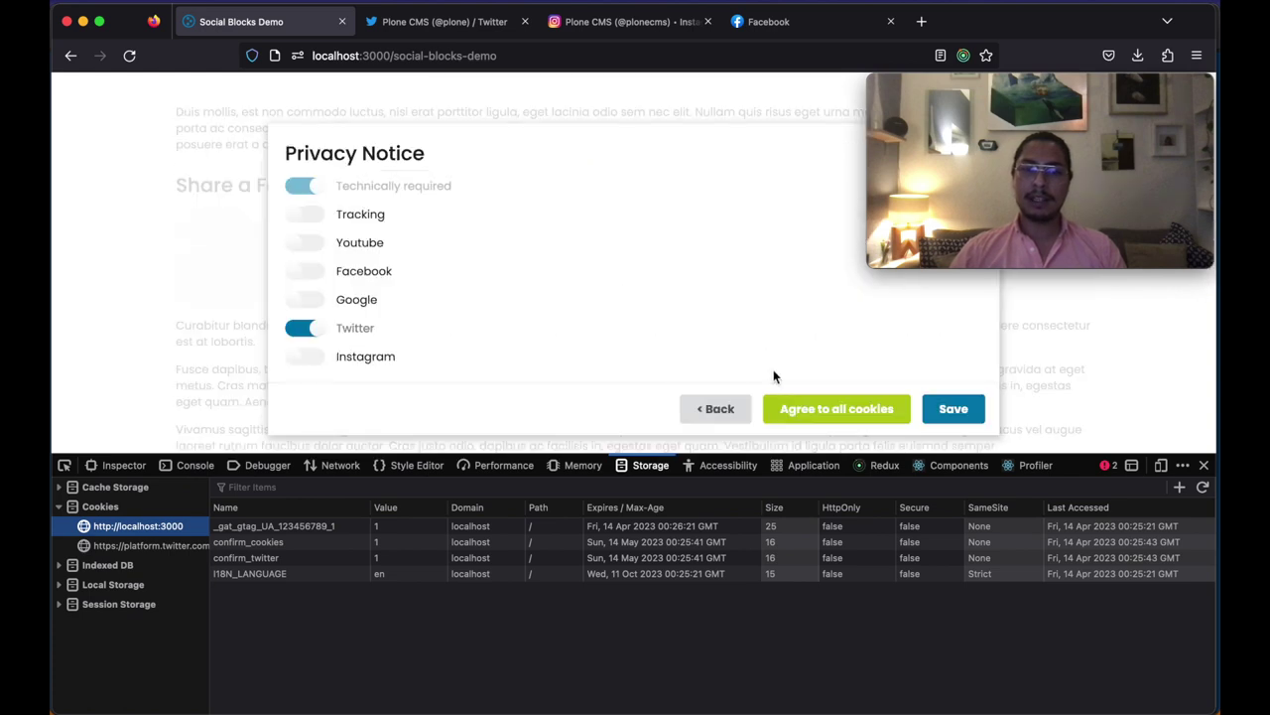
pyautogui.click(824, 408)
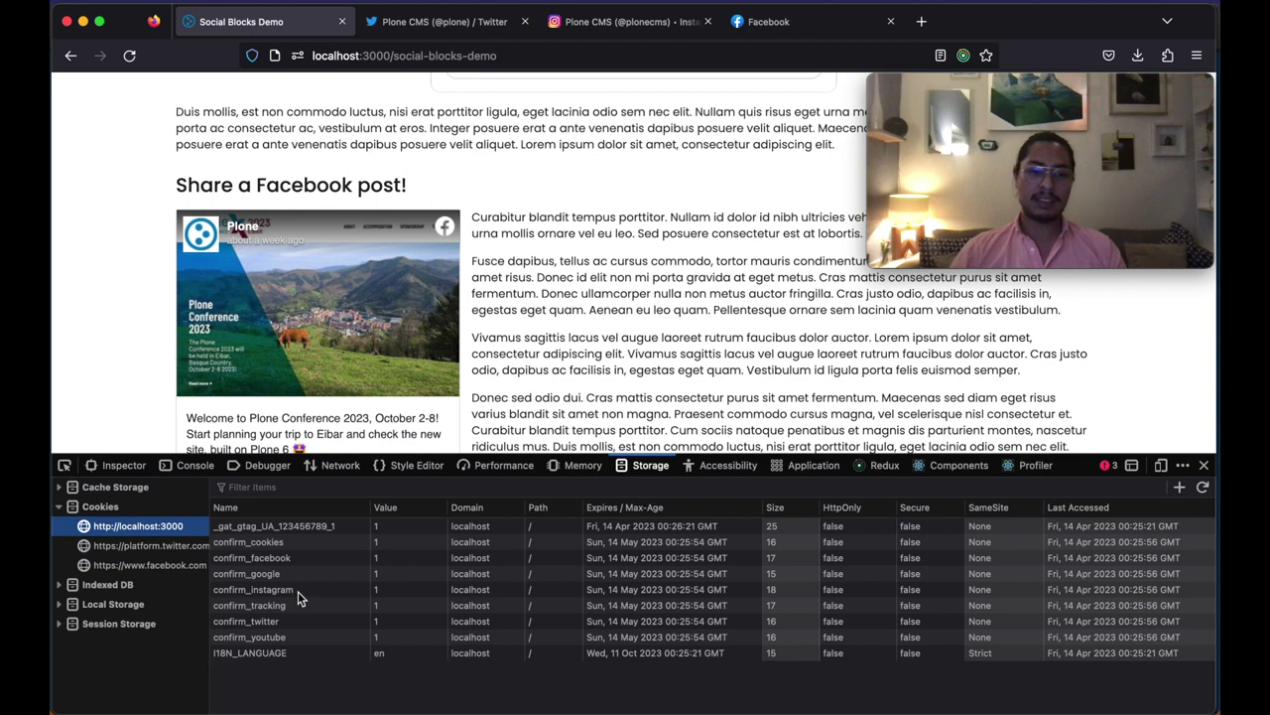
pyautogui.click(294, 590)
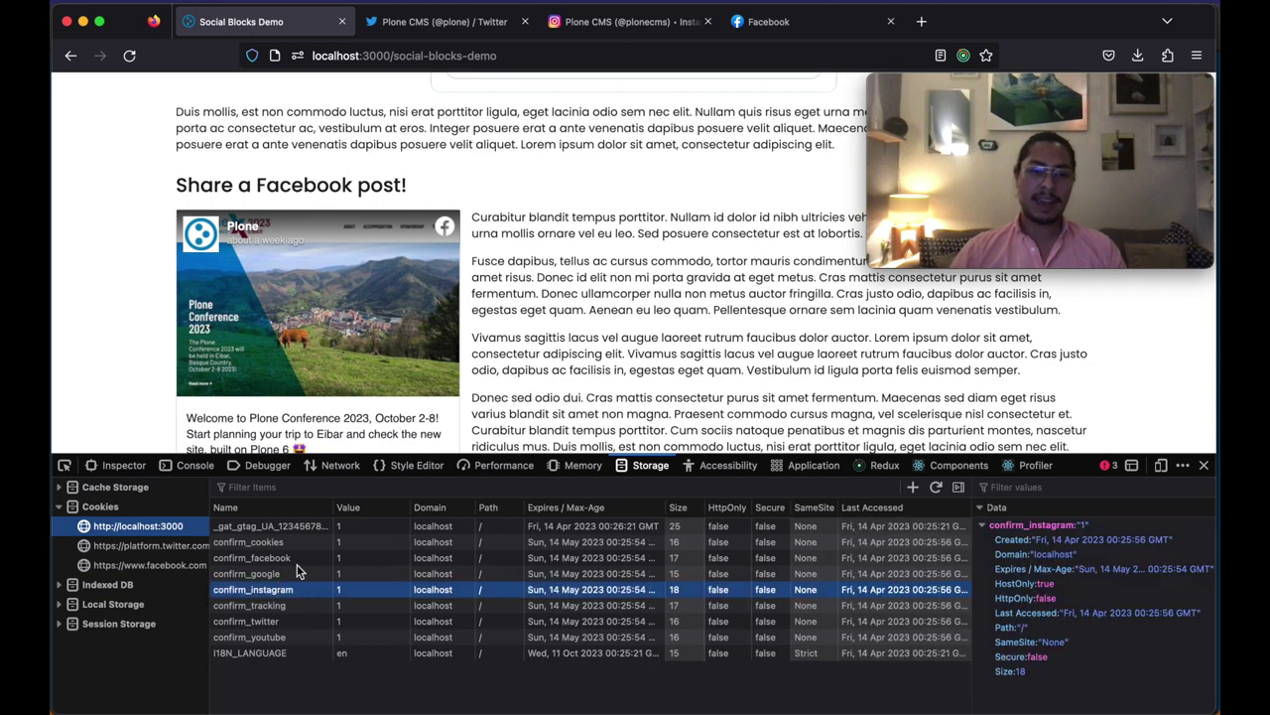
pyautogui.click(298, 561)
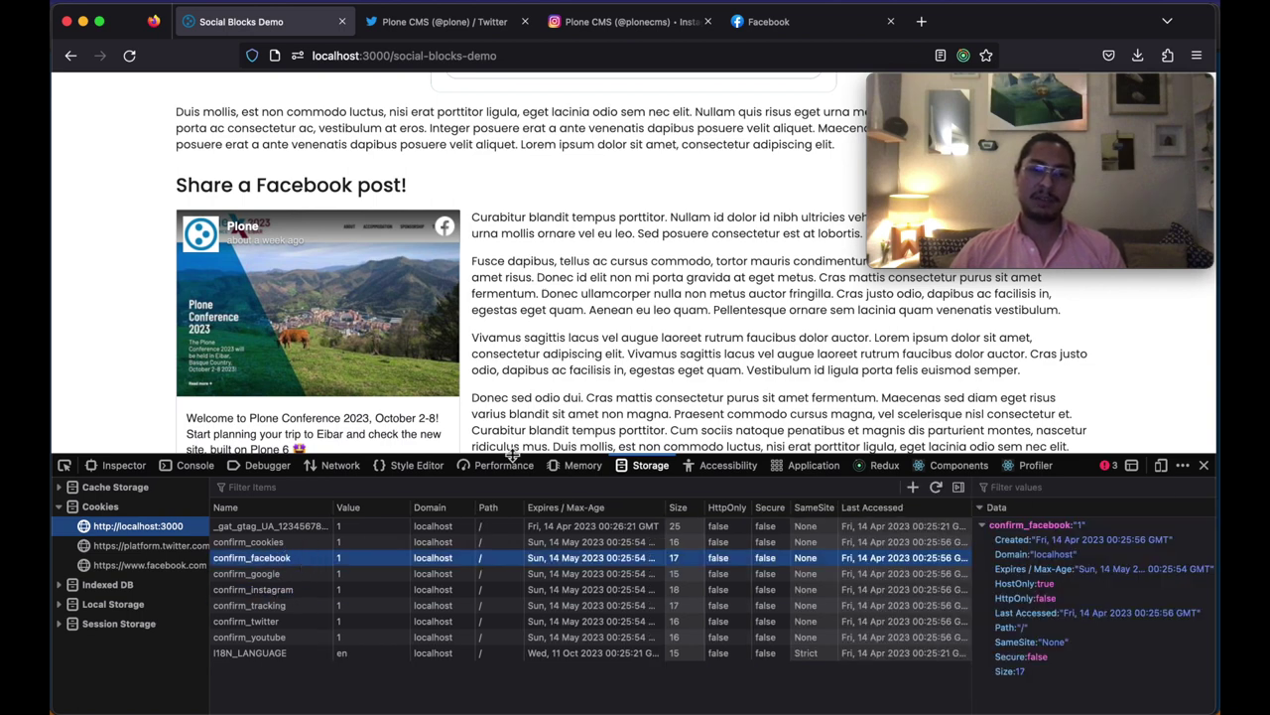
pyautogui.click(1203, 464)
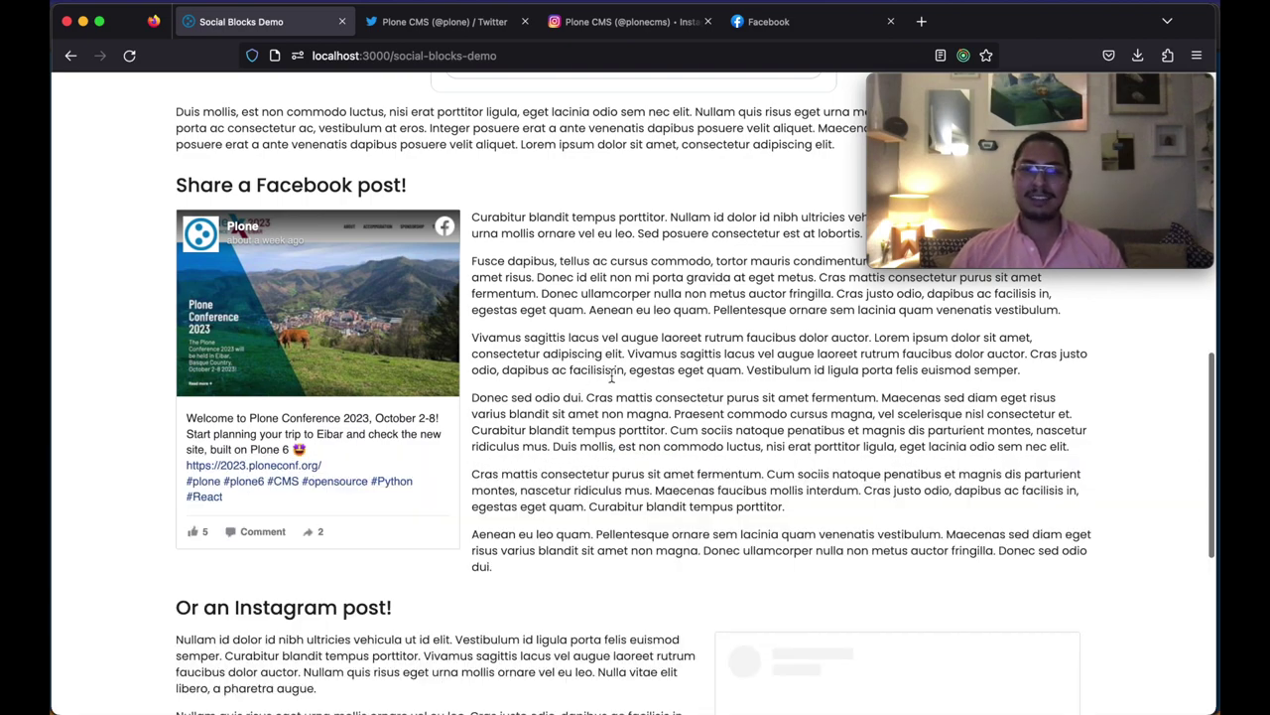
pyautogui.scroll(-5, 612, 375)
pyautogui.scroll(5, 611, 375)
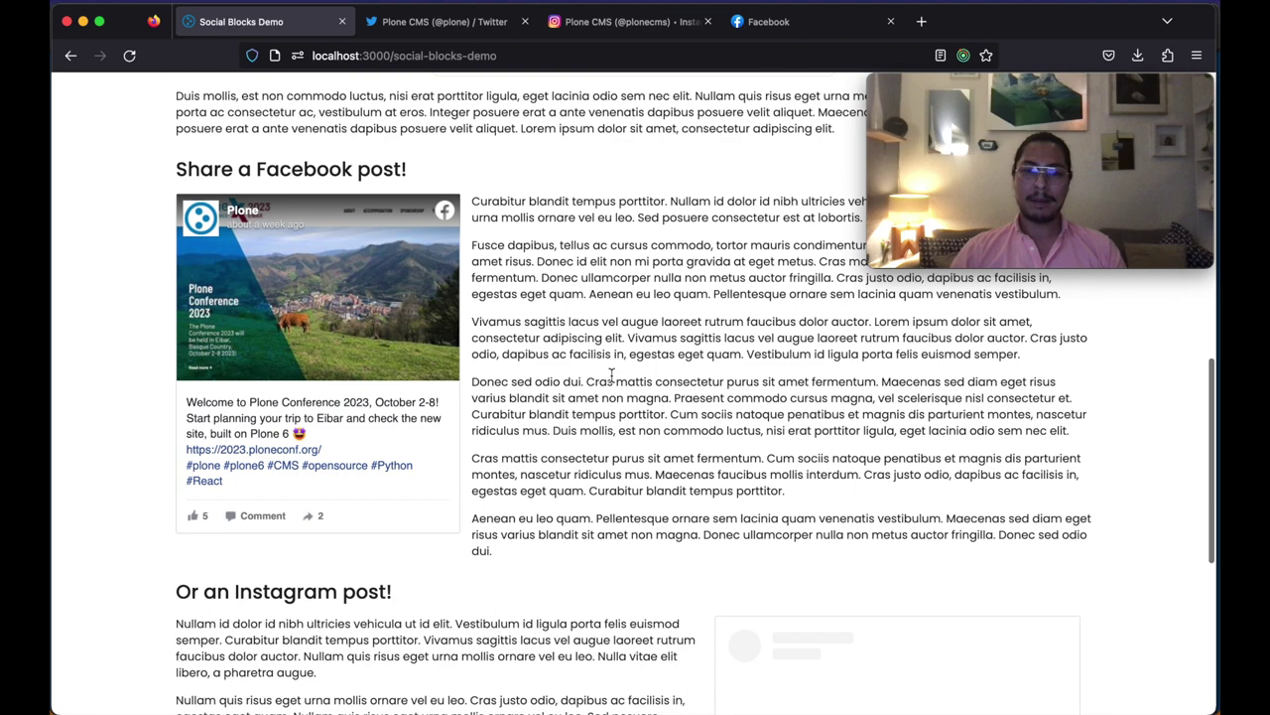
pyautogui.scroll(5, 611, 375)
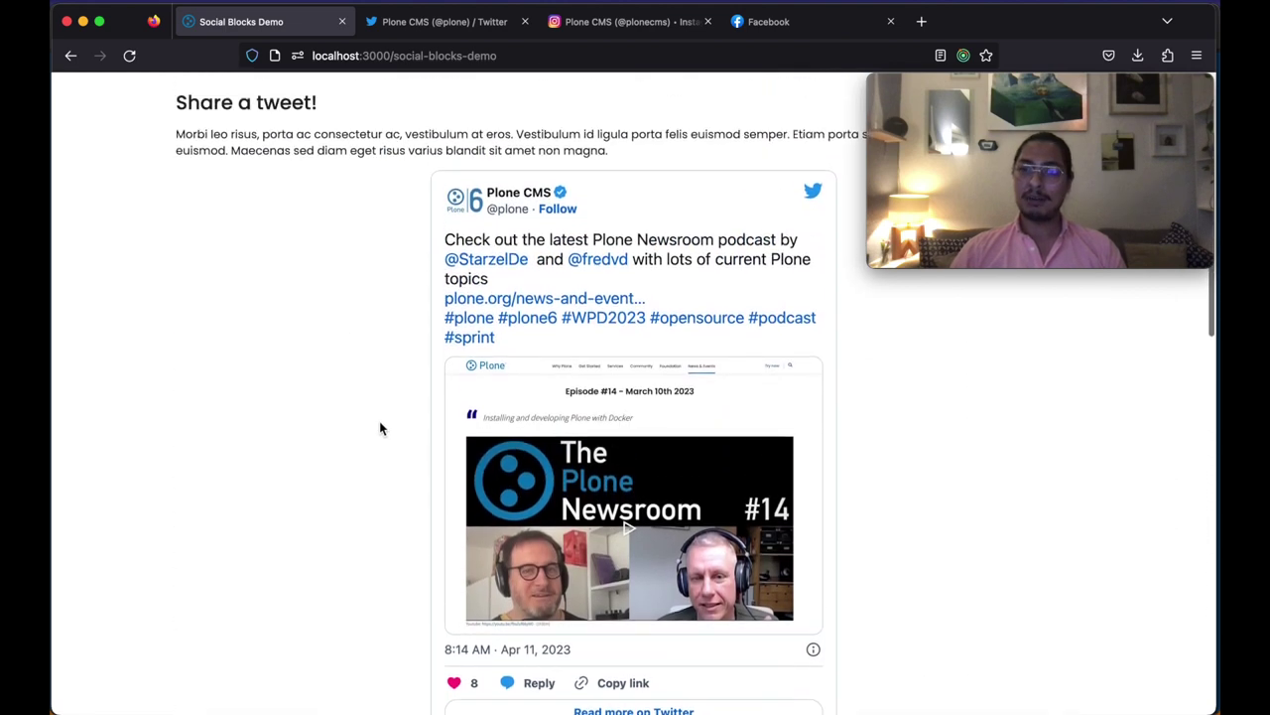
pyautogui.scroll(3, 380, 427)
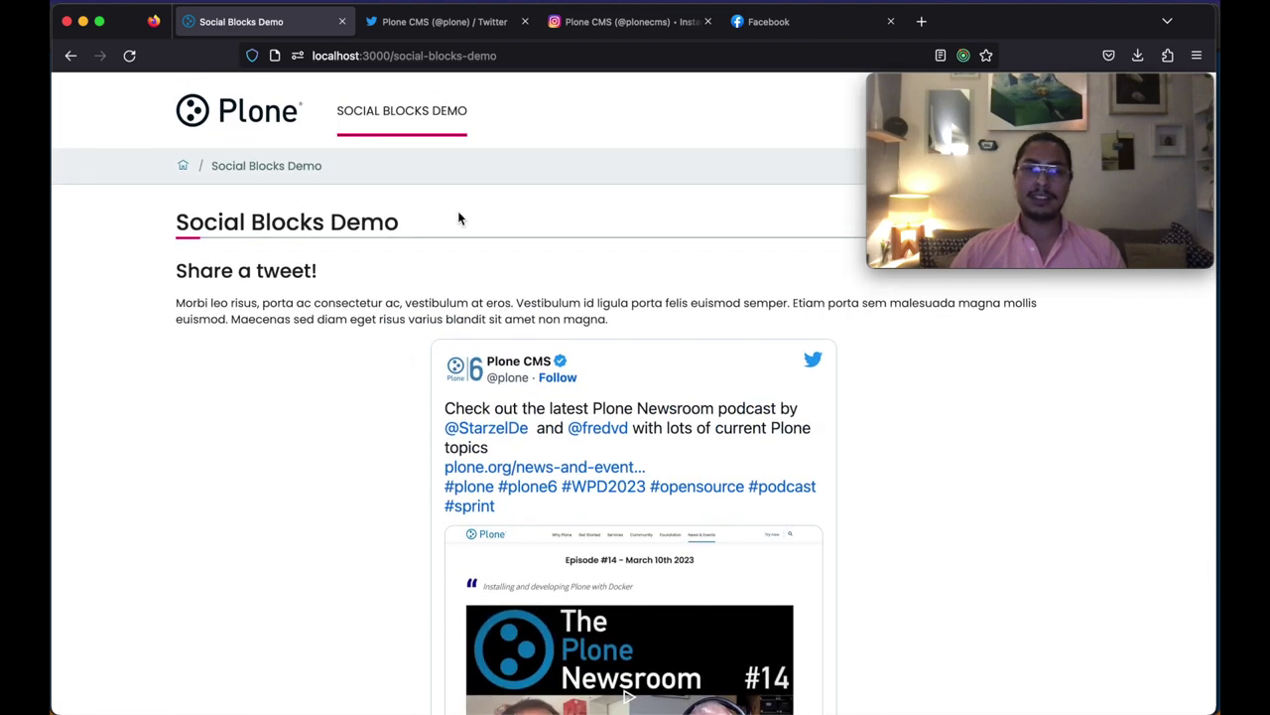